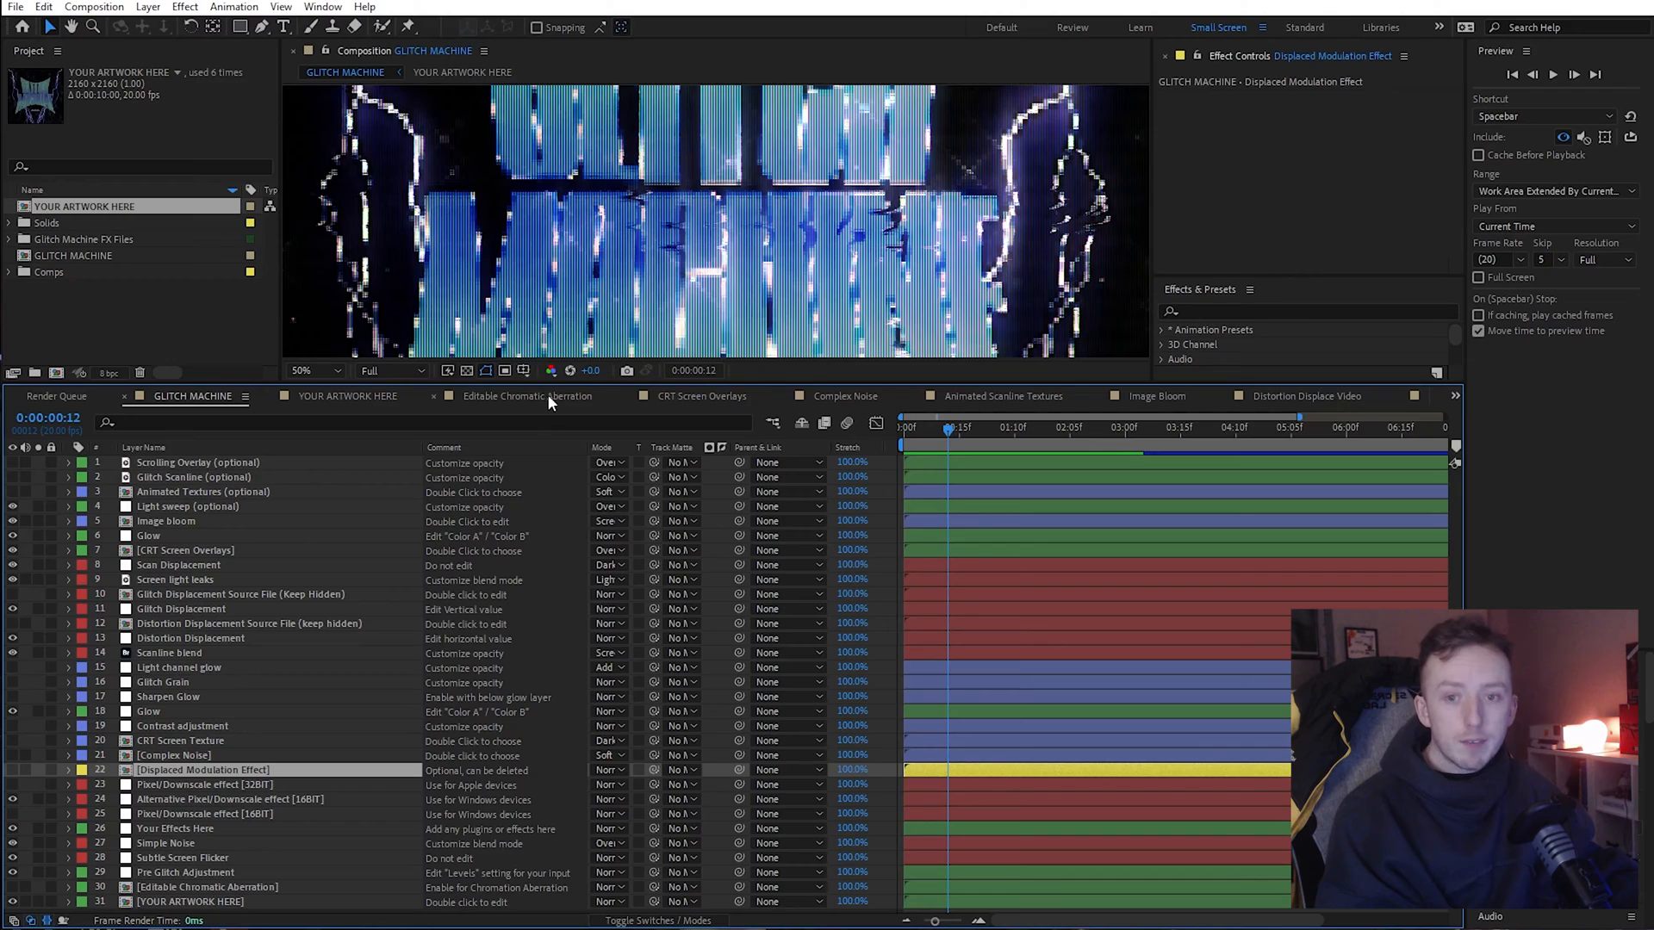
Open the Complex Noise composition, move the playhead to 0:00:02:03, and enlarge the timeline area to show all its layers
click(172, 756)
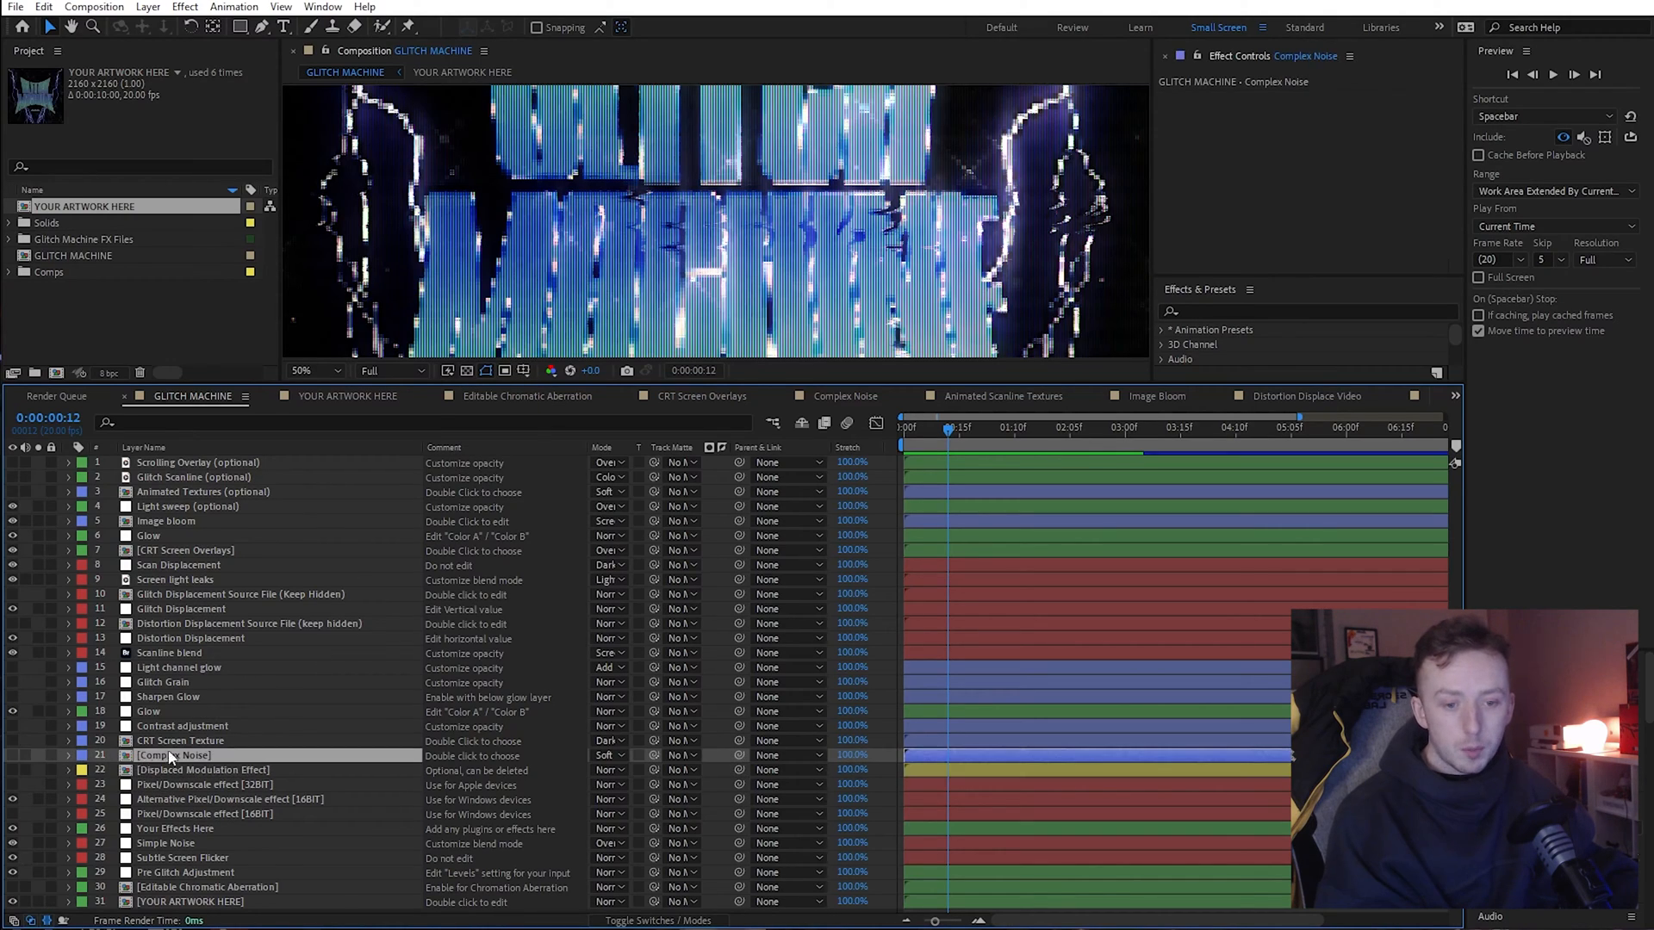
double_click(162, 758)
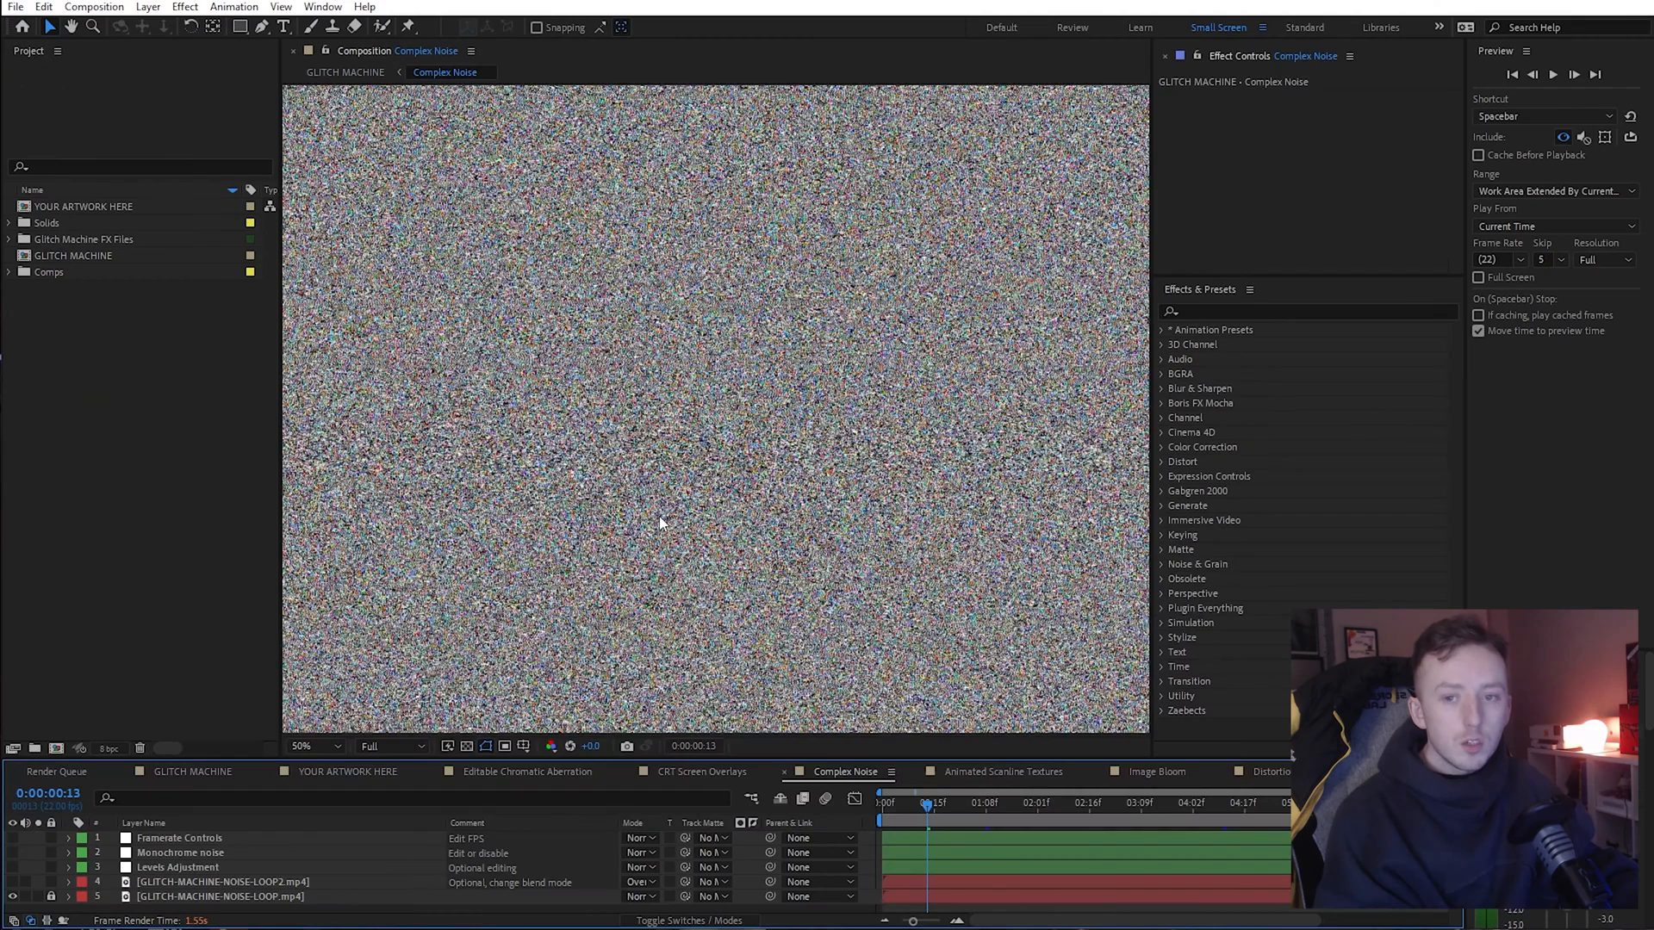
scroll(659, 516, down, 6)
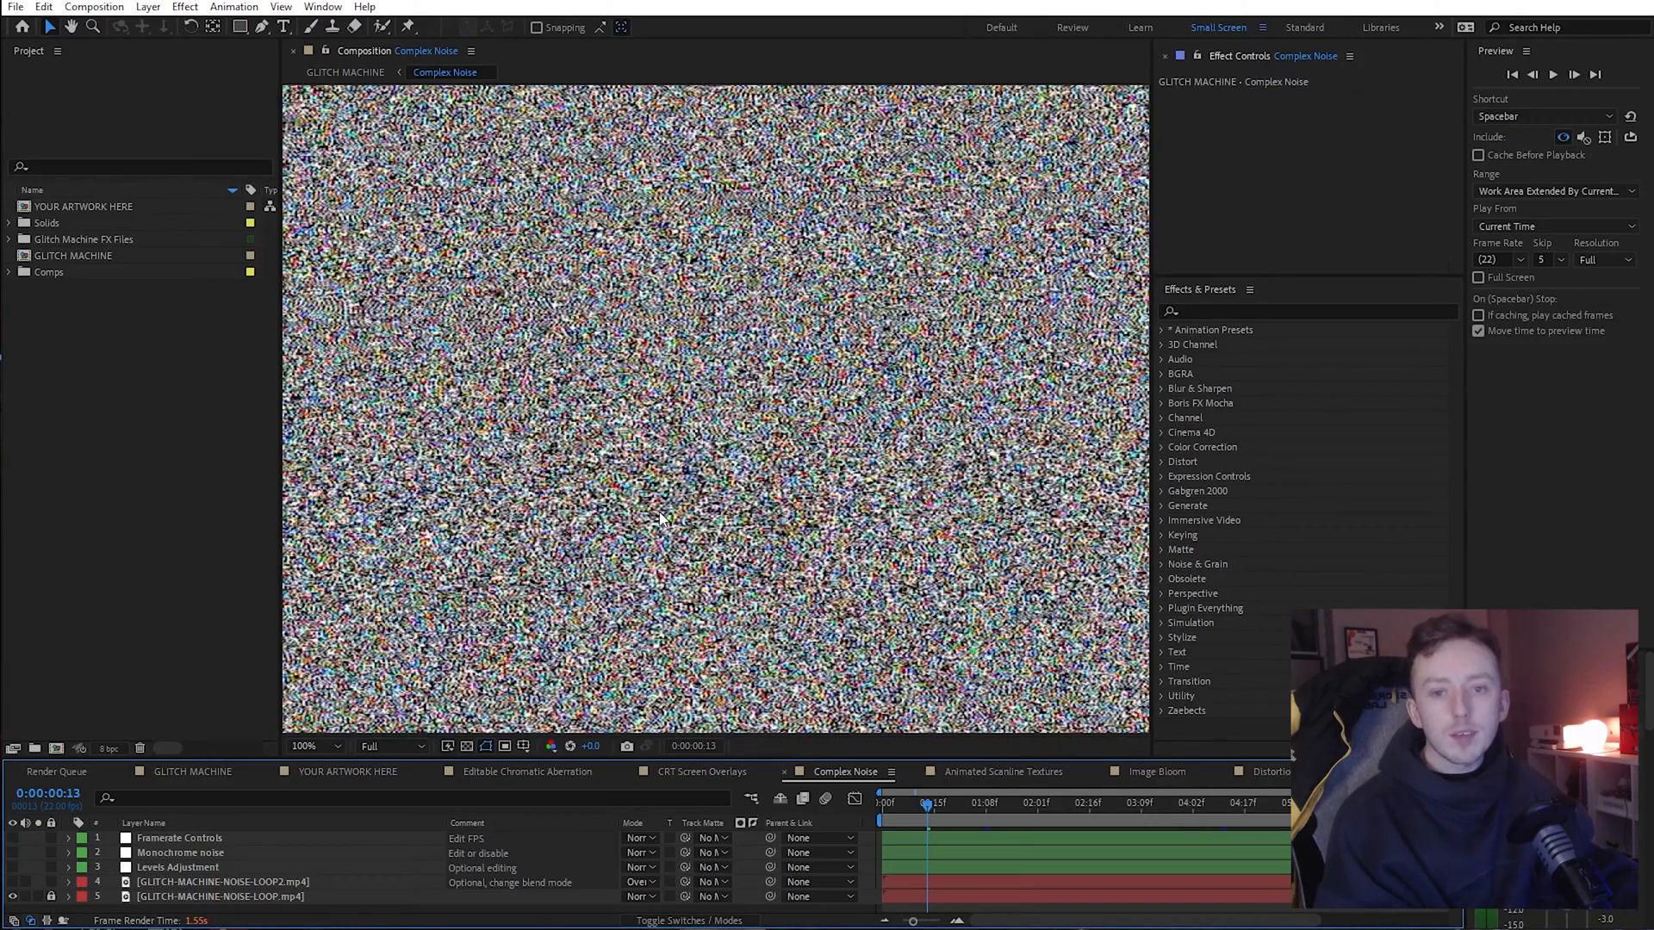
scroll(666, 513, down, 2)
scroll(665, 509, up, 1)
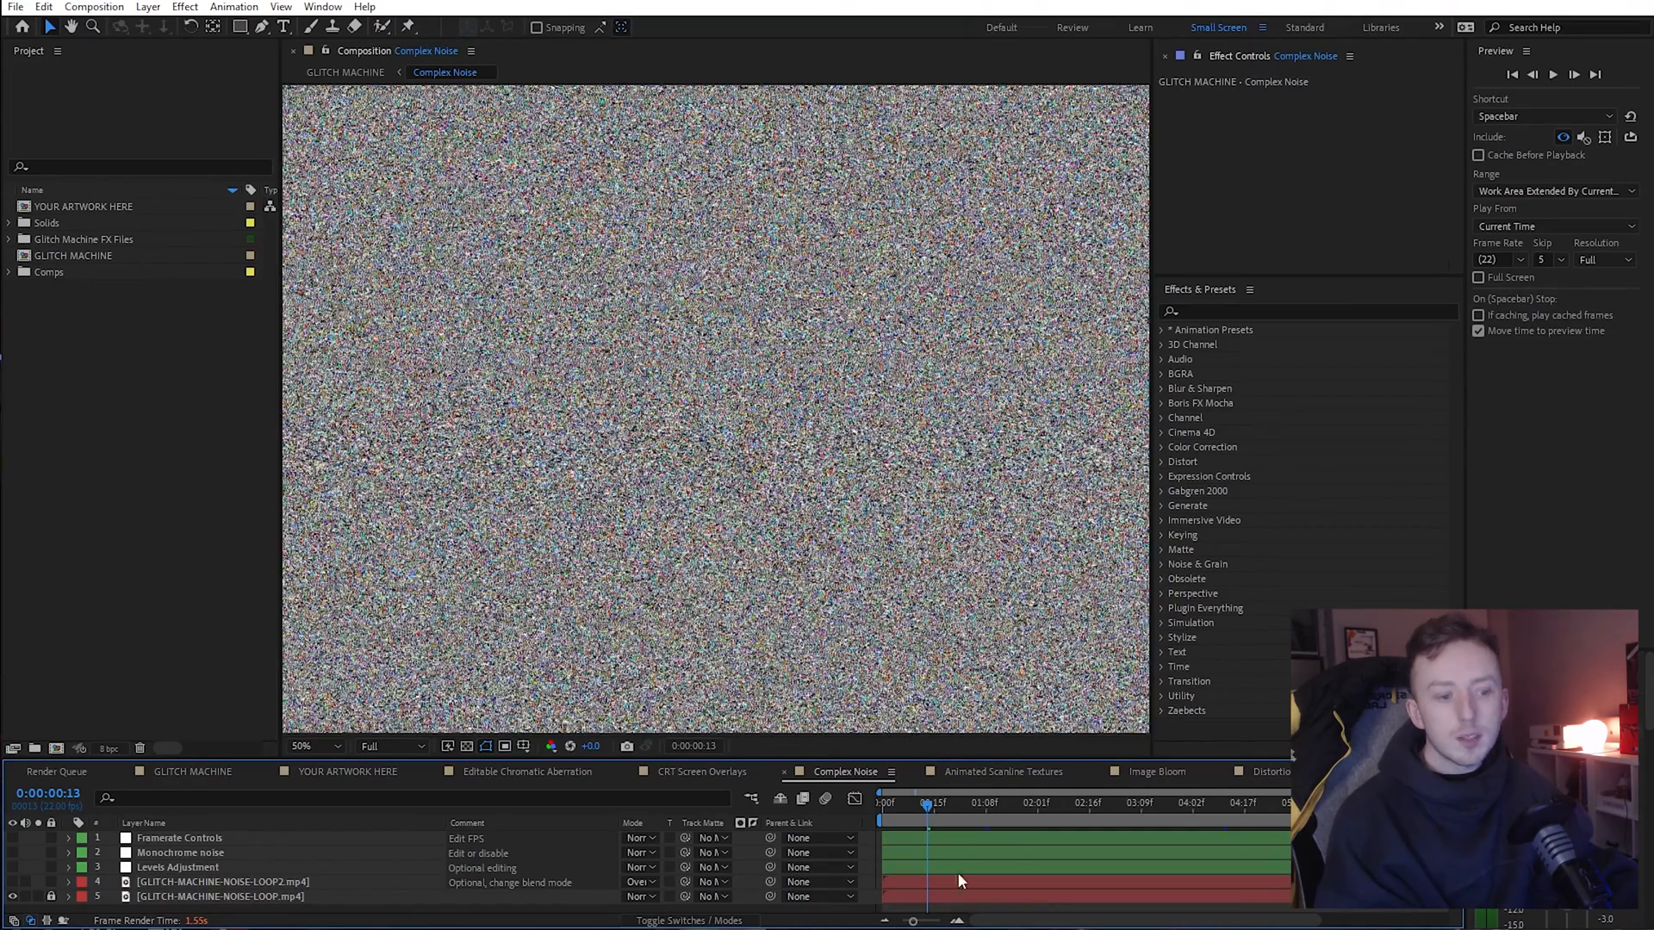
drag(929, 815, 1044, 815)
drag(409, 743, 382, 494)
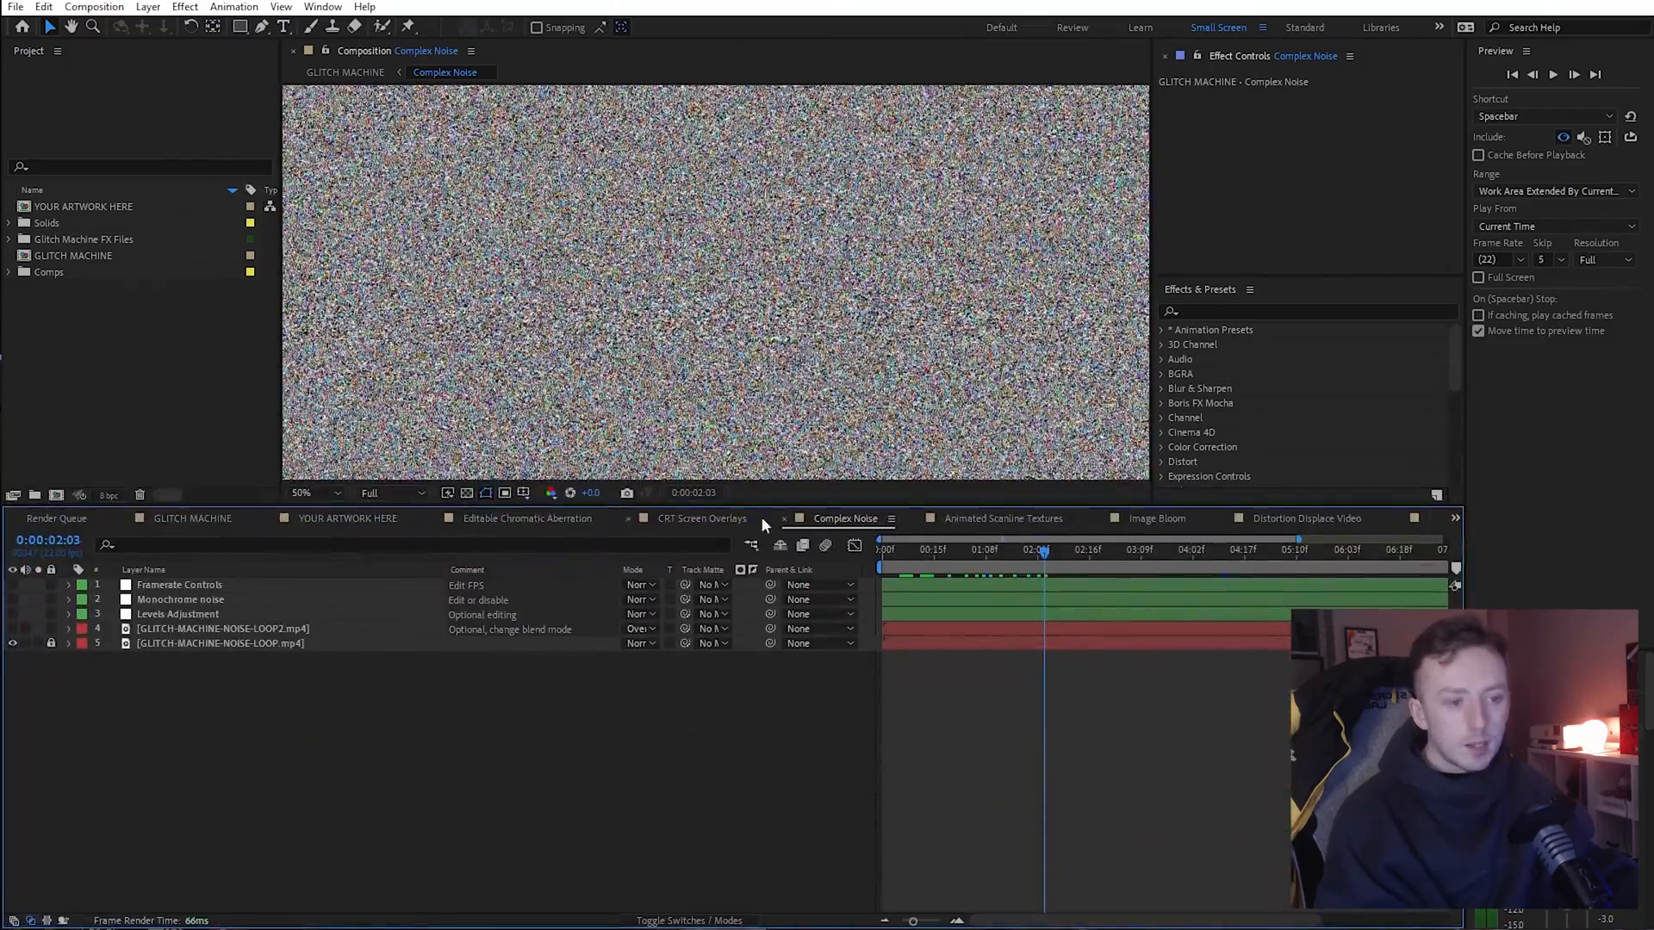
Preview GLITCH-MACHINE-NOISE-LOOP2.mp4 alone by hiding the first noise loop, and restore the original visibility of both loops
click(12, 643)
click(13, 629)
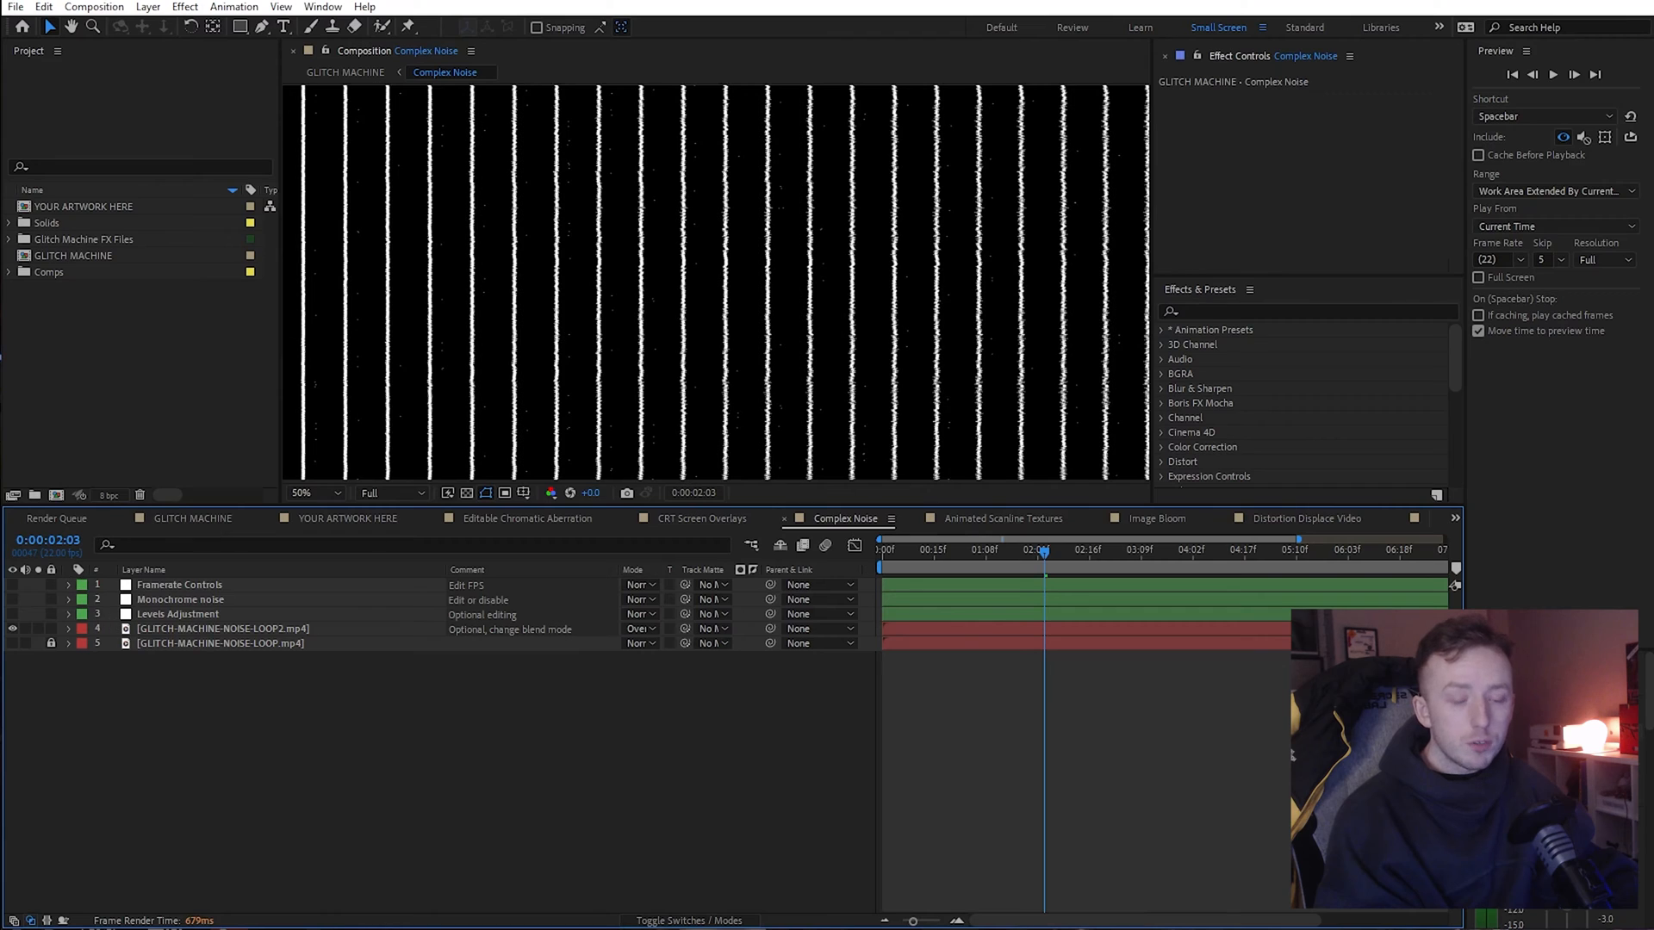
click(12, 643)
click(12, 629)
Preview the Levels Adjustment and Monochrome noise layers one at a time over the noise loop, hiding each again
click(12, 615)
click(170, 614)
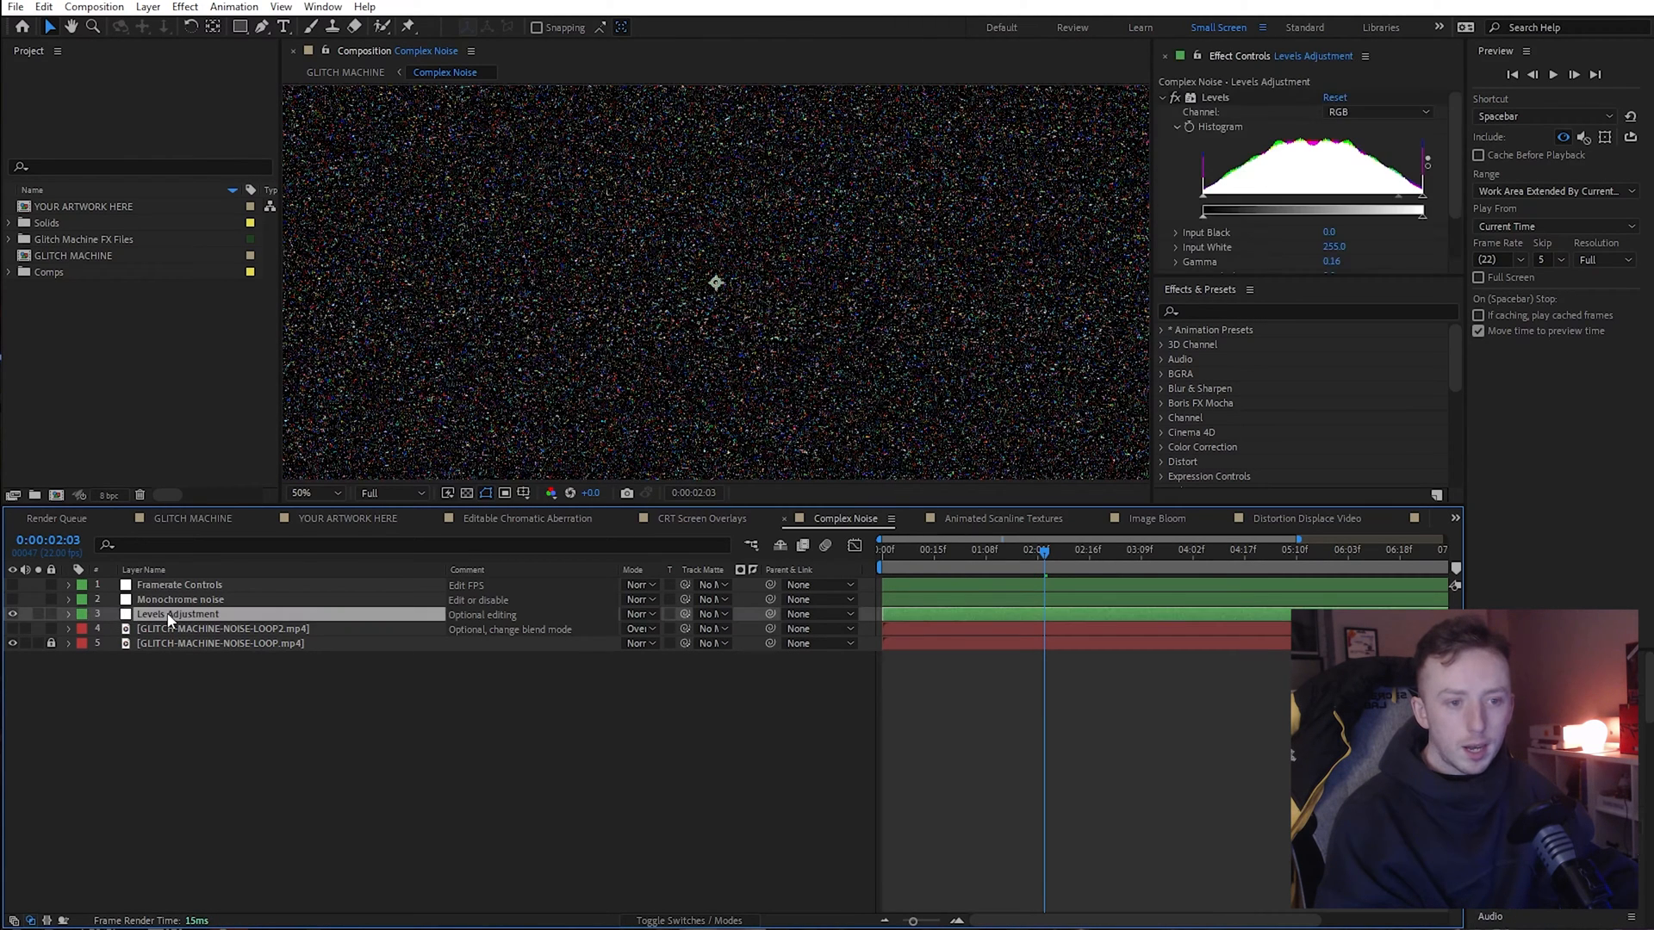
click(12, 614)
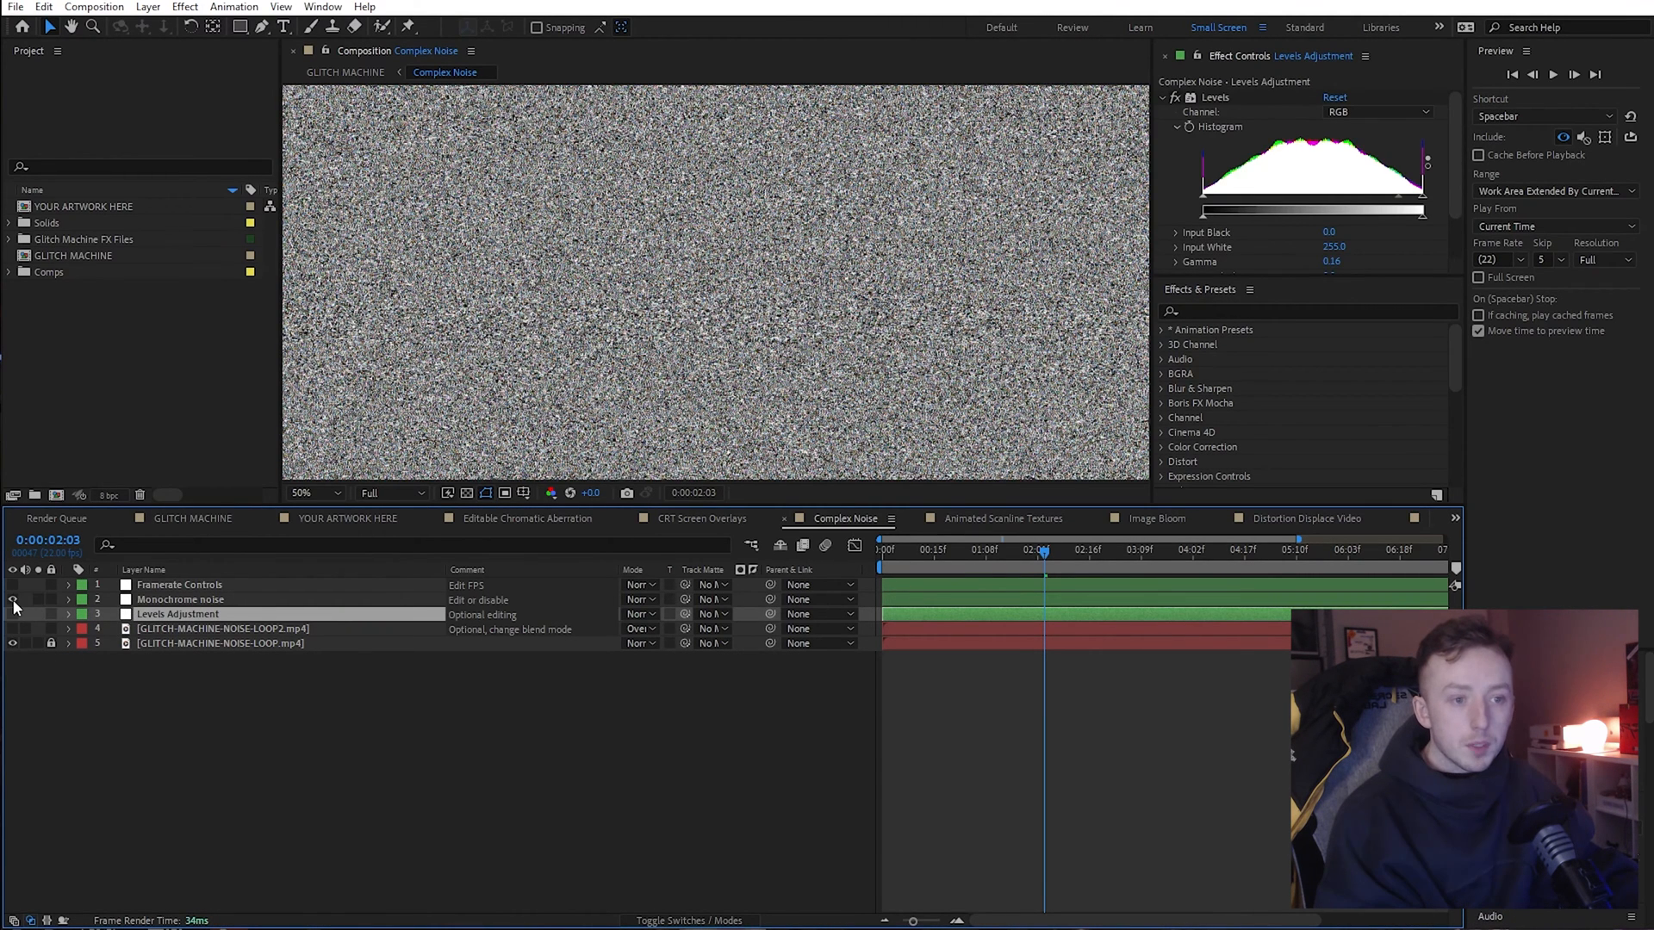
Preview the Framerate Controls layer with its Posterize Time settings, hide it again, and inspect the noise texture up close
click(12, 584)
click(178, 585)
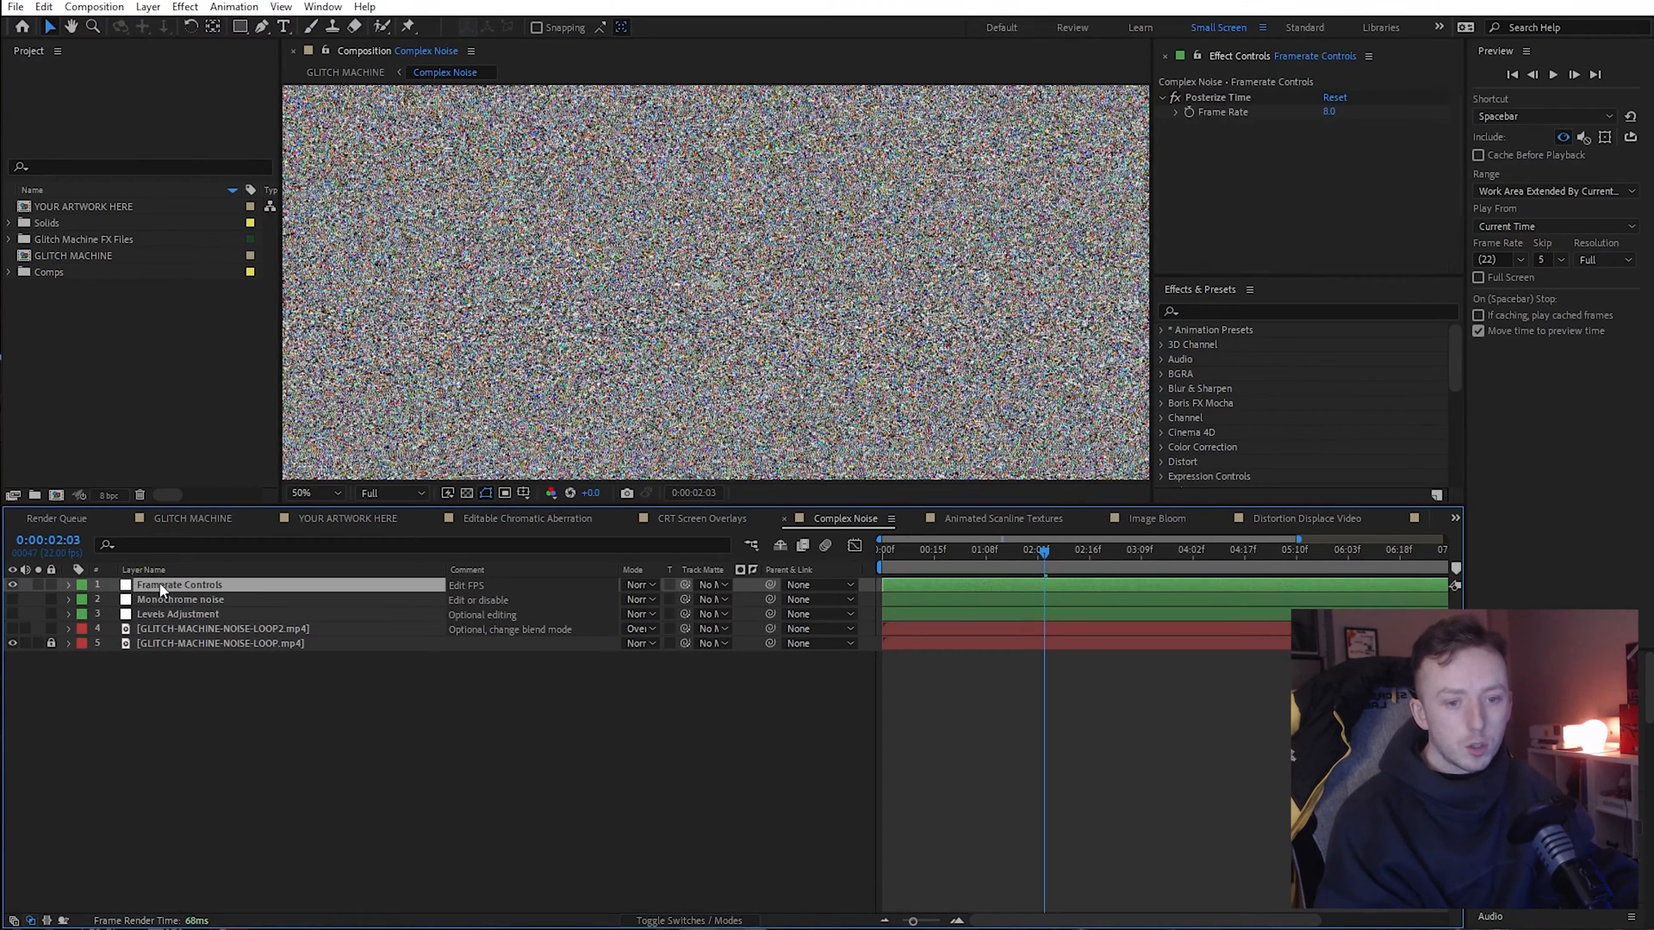
click(12, 584)
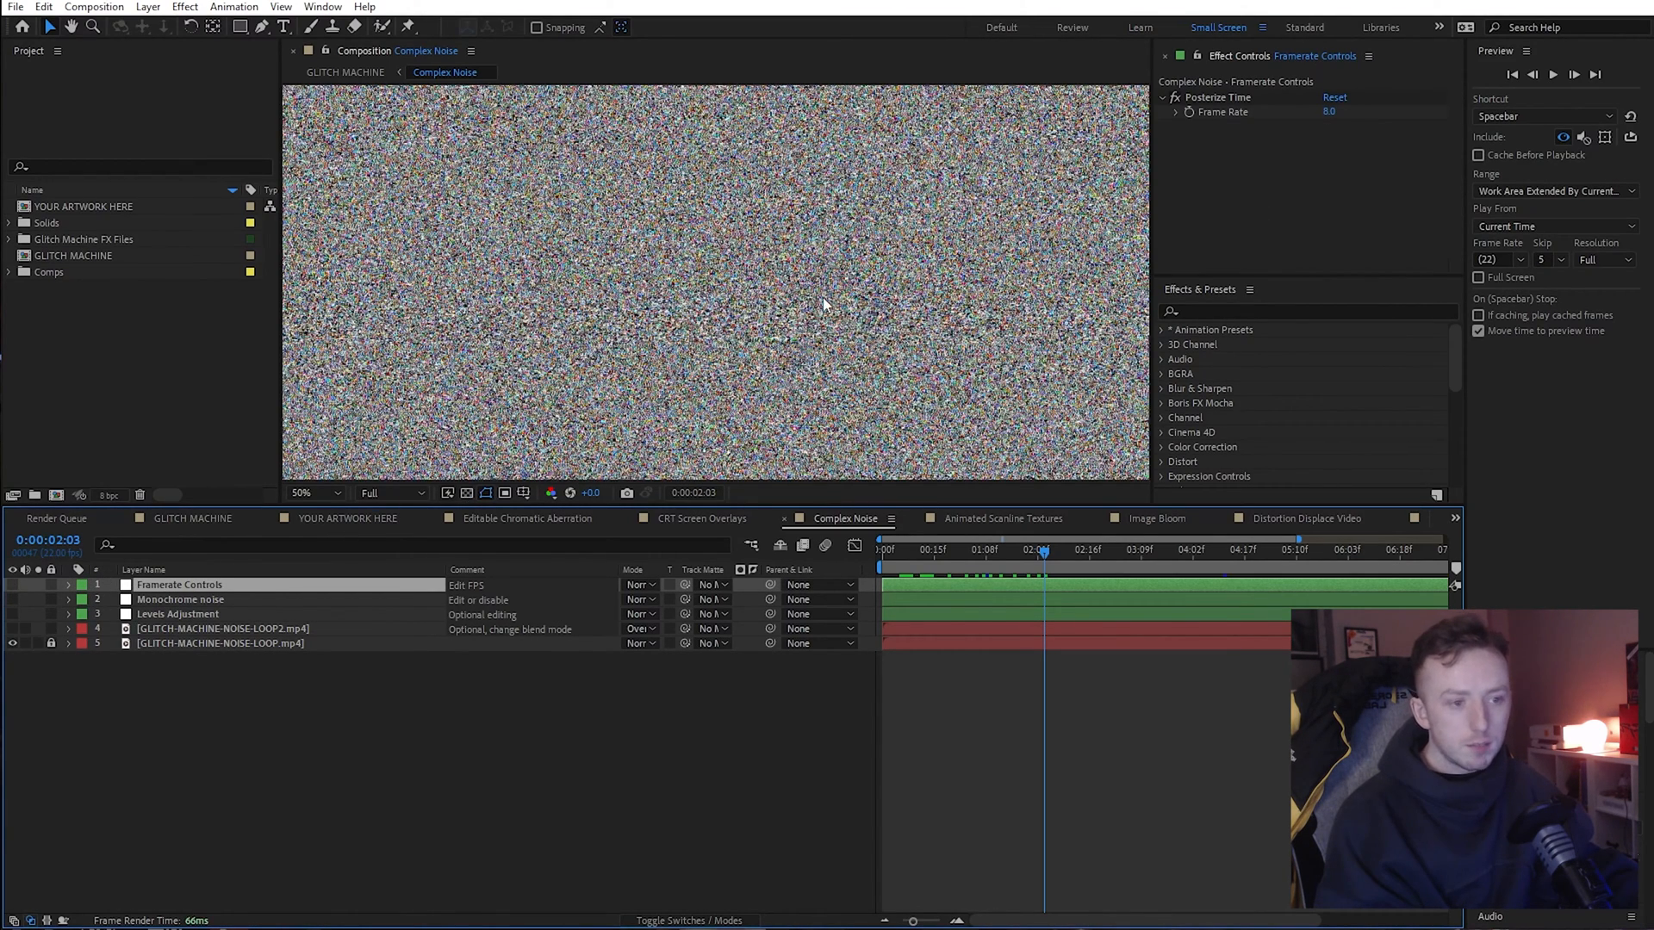
scroll(822, 331, up, 3)
scroll(767, 331, down, 2)
scroll(751, 336, up, 2)
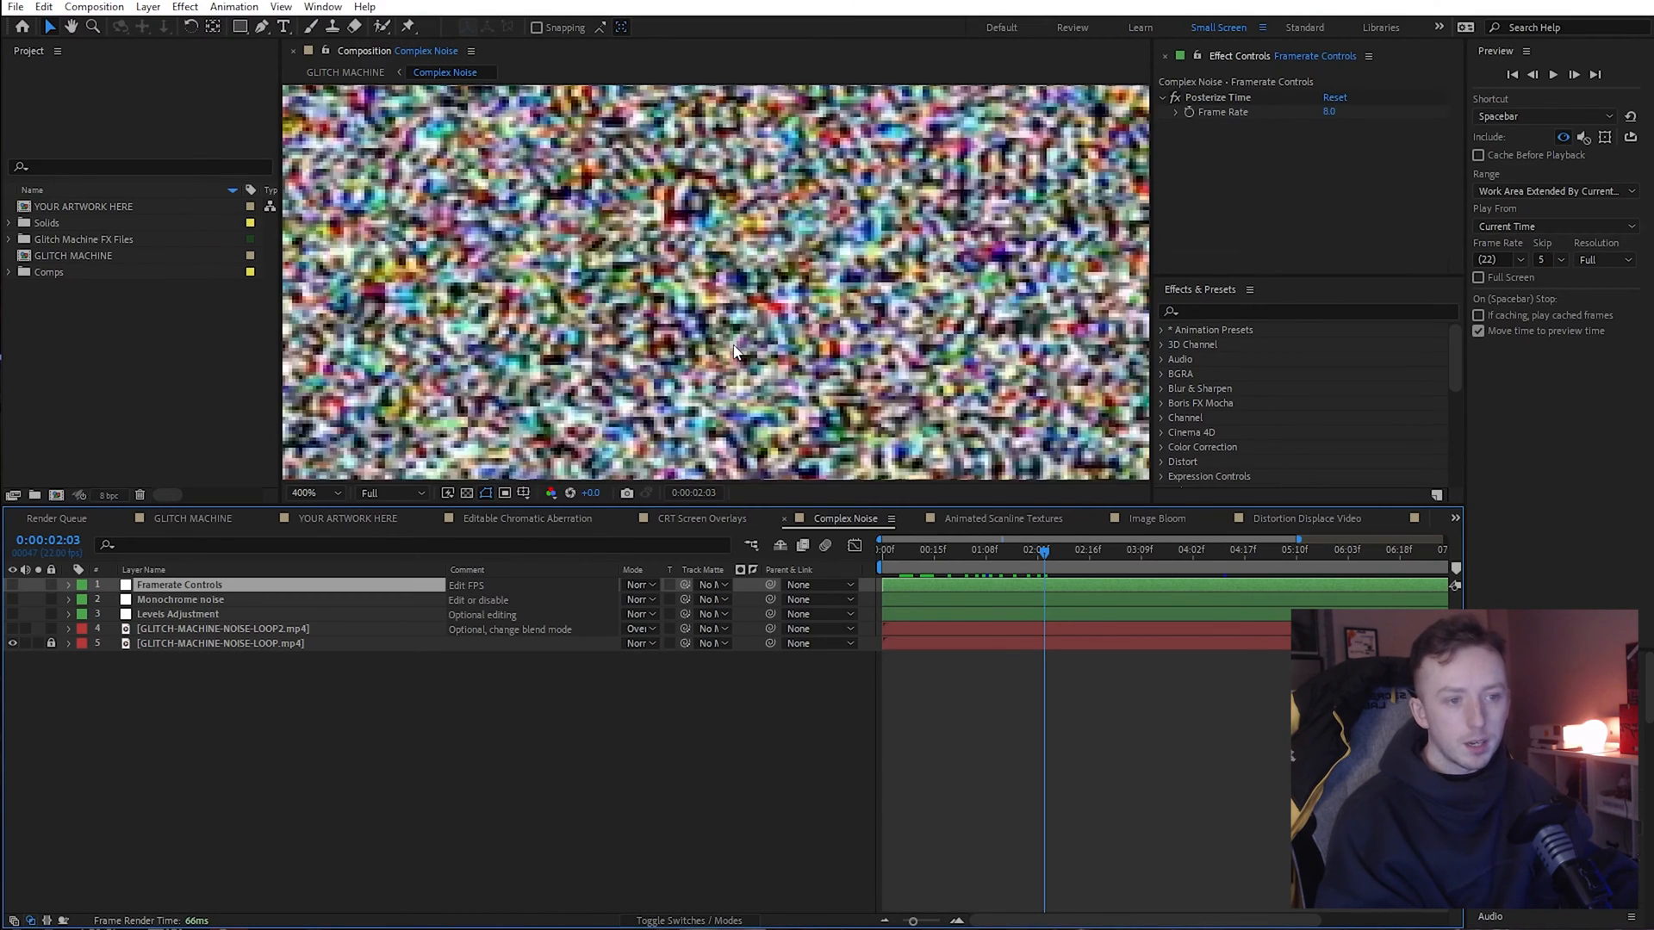
Return to the GLITCH MACHINE composition and preview the Complex Noise layer over the artwork
click(193, 517)
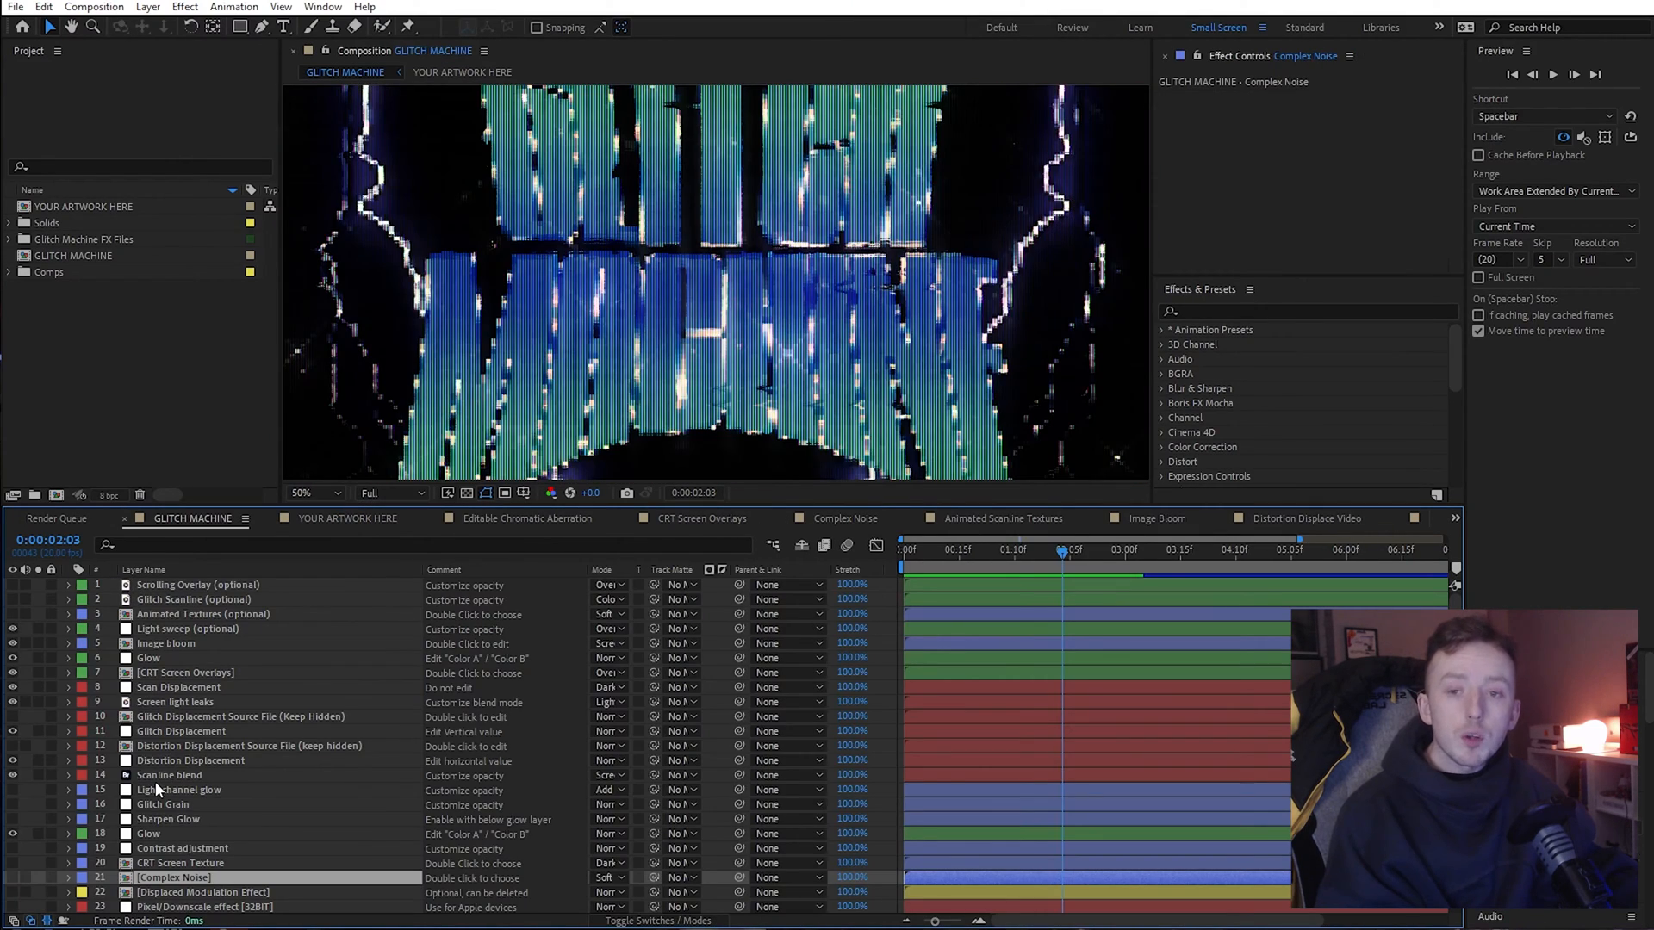
click(13, 877)
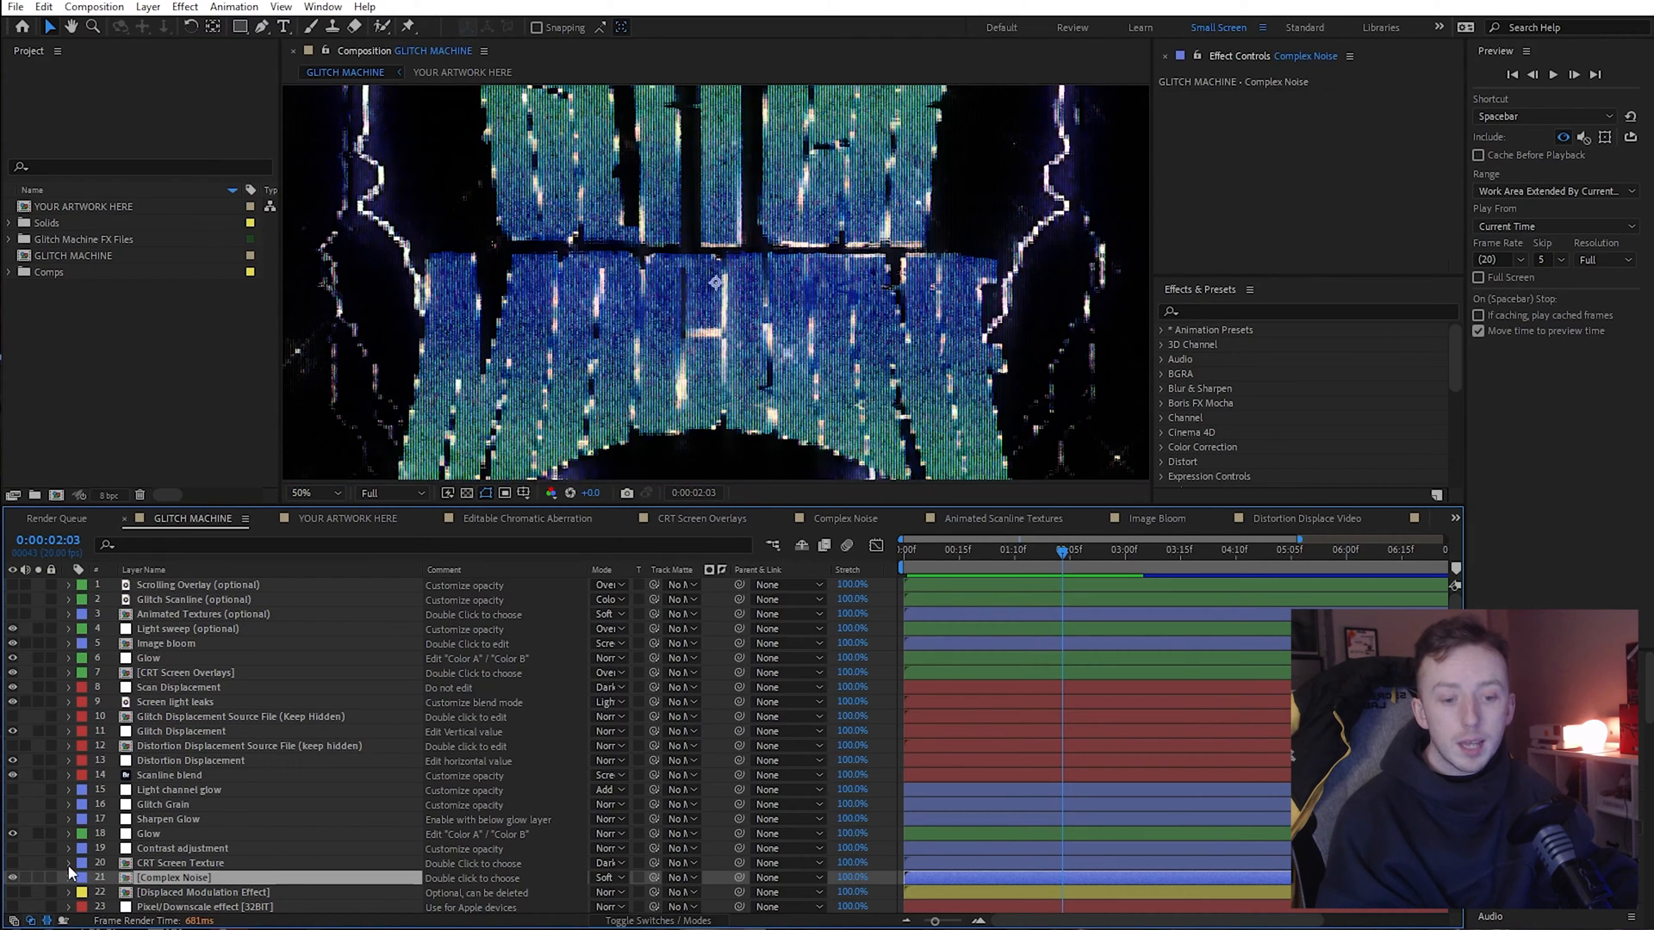
In the Image Bloom composition, set the Bloom threshold control's Levels to Input Black 29 and Gamma 0.32, and return to GLITCH MACHINE
click(161, 644)
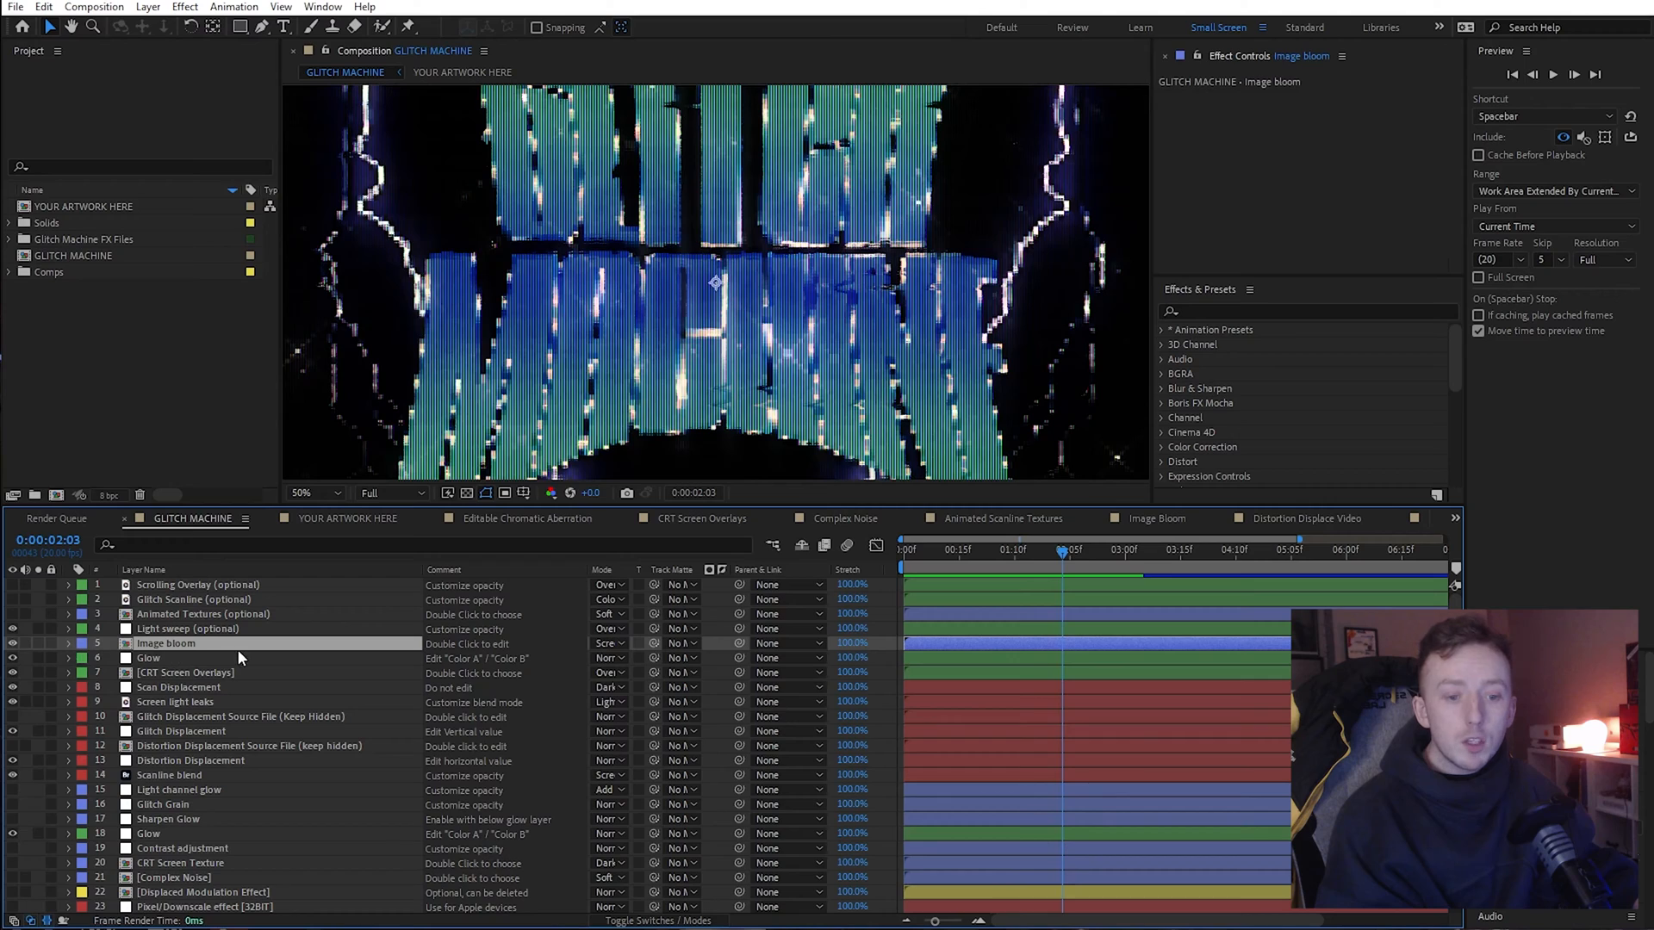
double_click(147, 646)
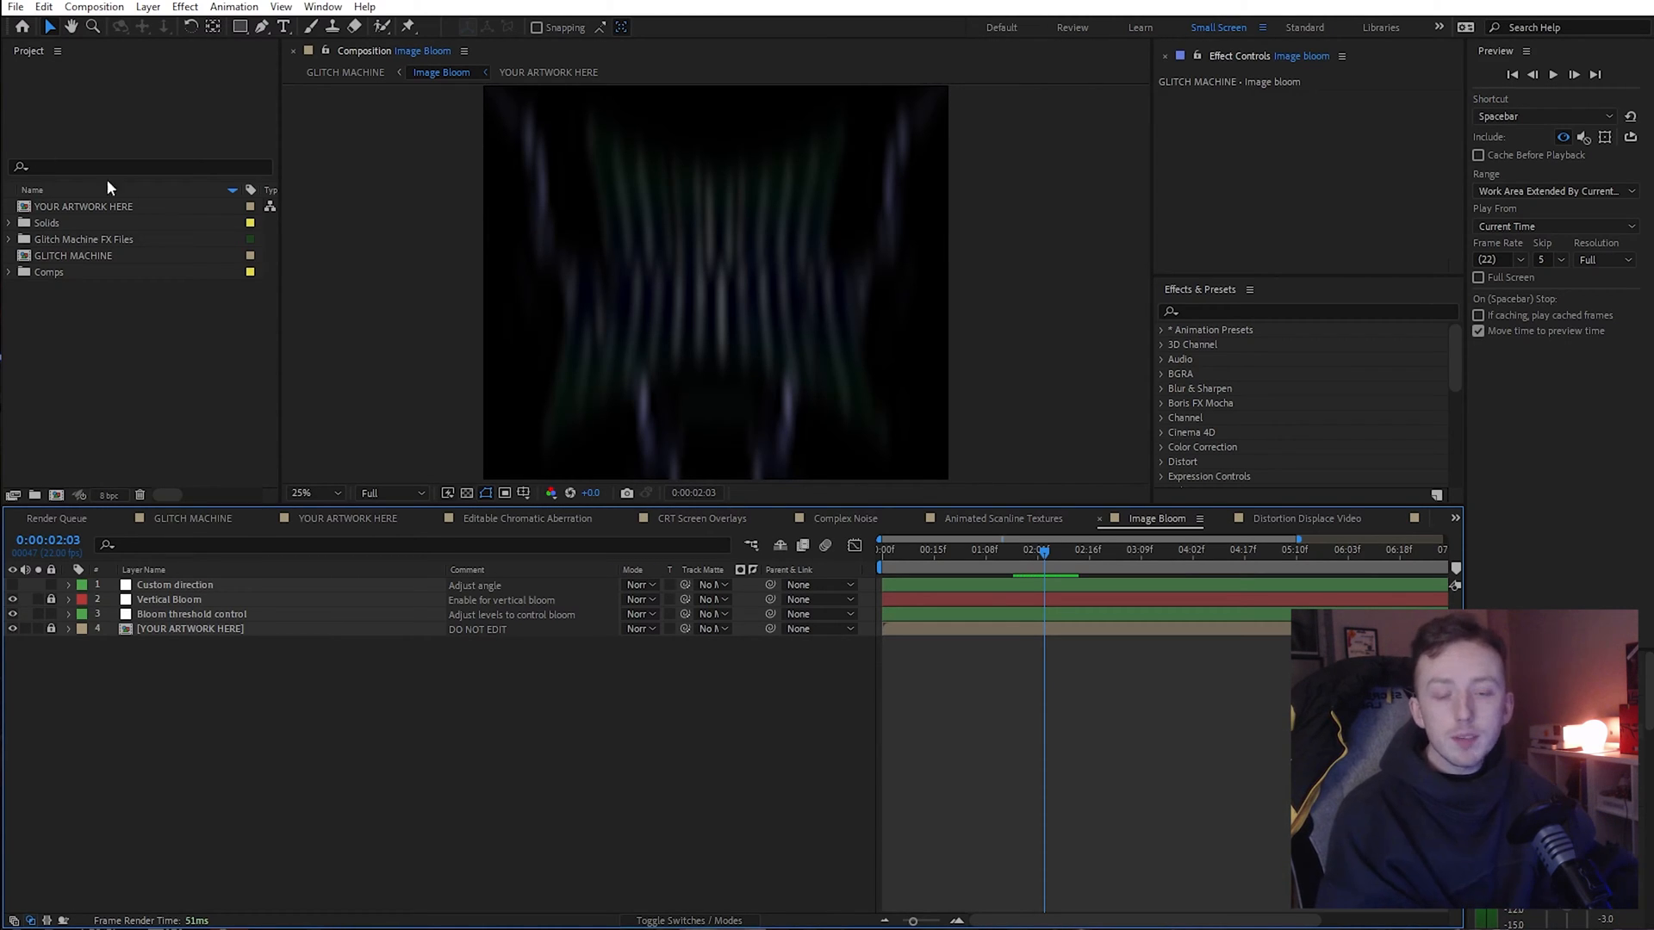
click(179, 615)
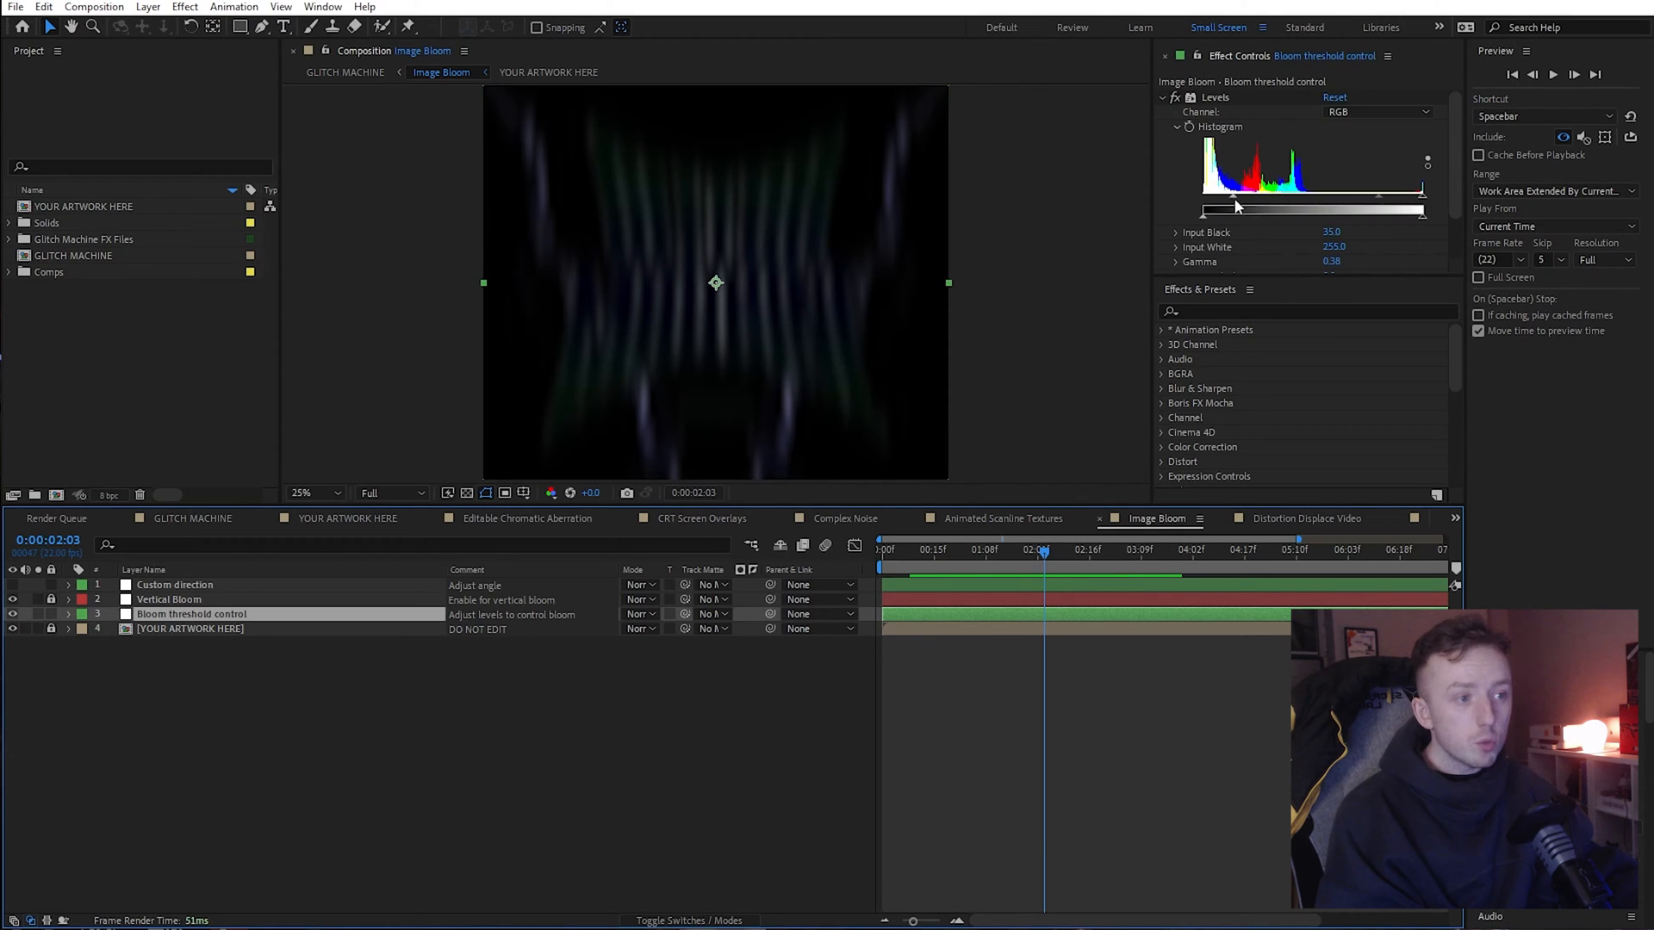
mouse_move(1233, 199)
mouse_down()
mouse_move(1207, 209)
mouse_move(1232, 208)
mouse_up()
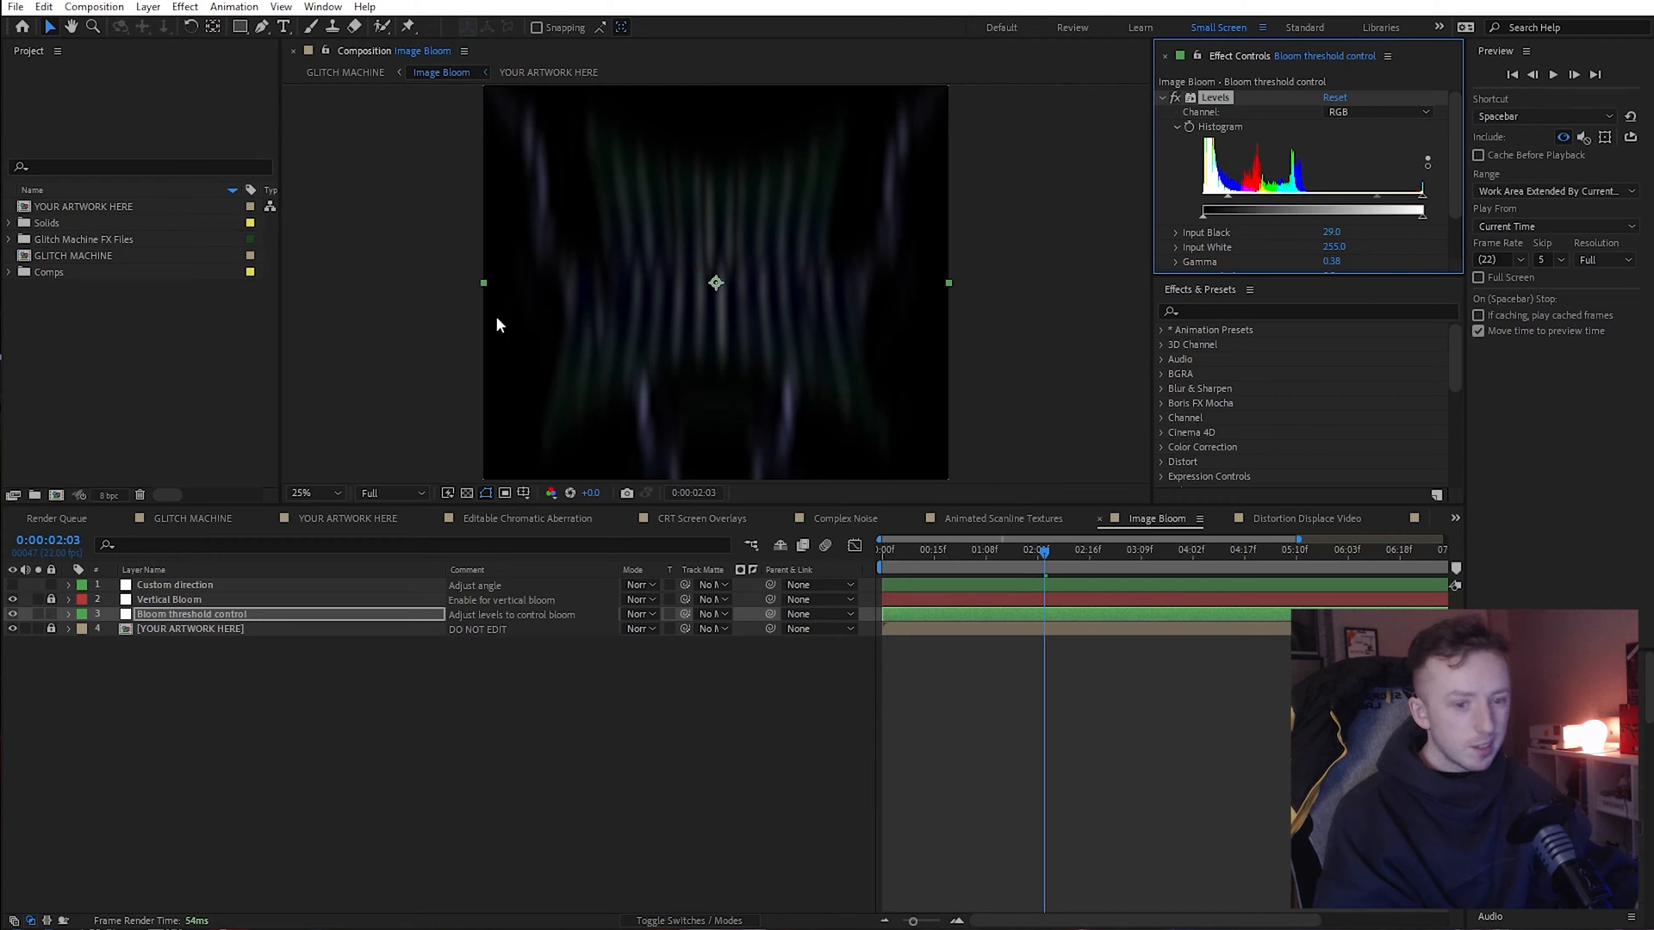
mouse_move(1373, 204)
mouse_down()
mouse_move(1327, 209)
mouse_move(1396, 208)
mouse_move(1345, 207)
mouse_move(1370, 205)
mouse_up()
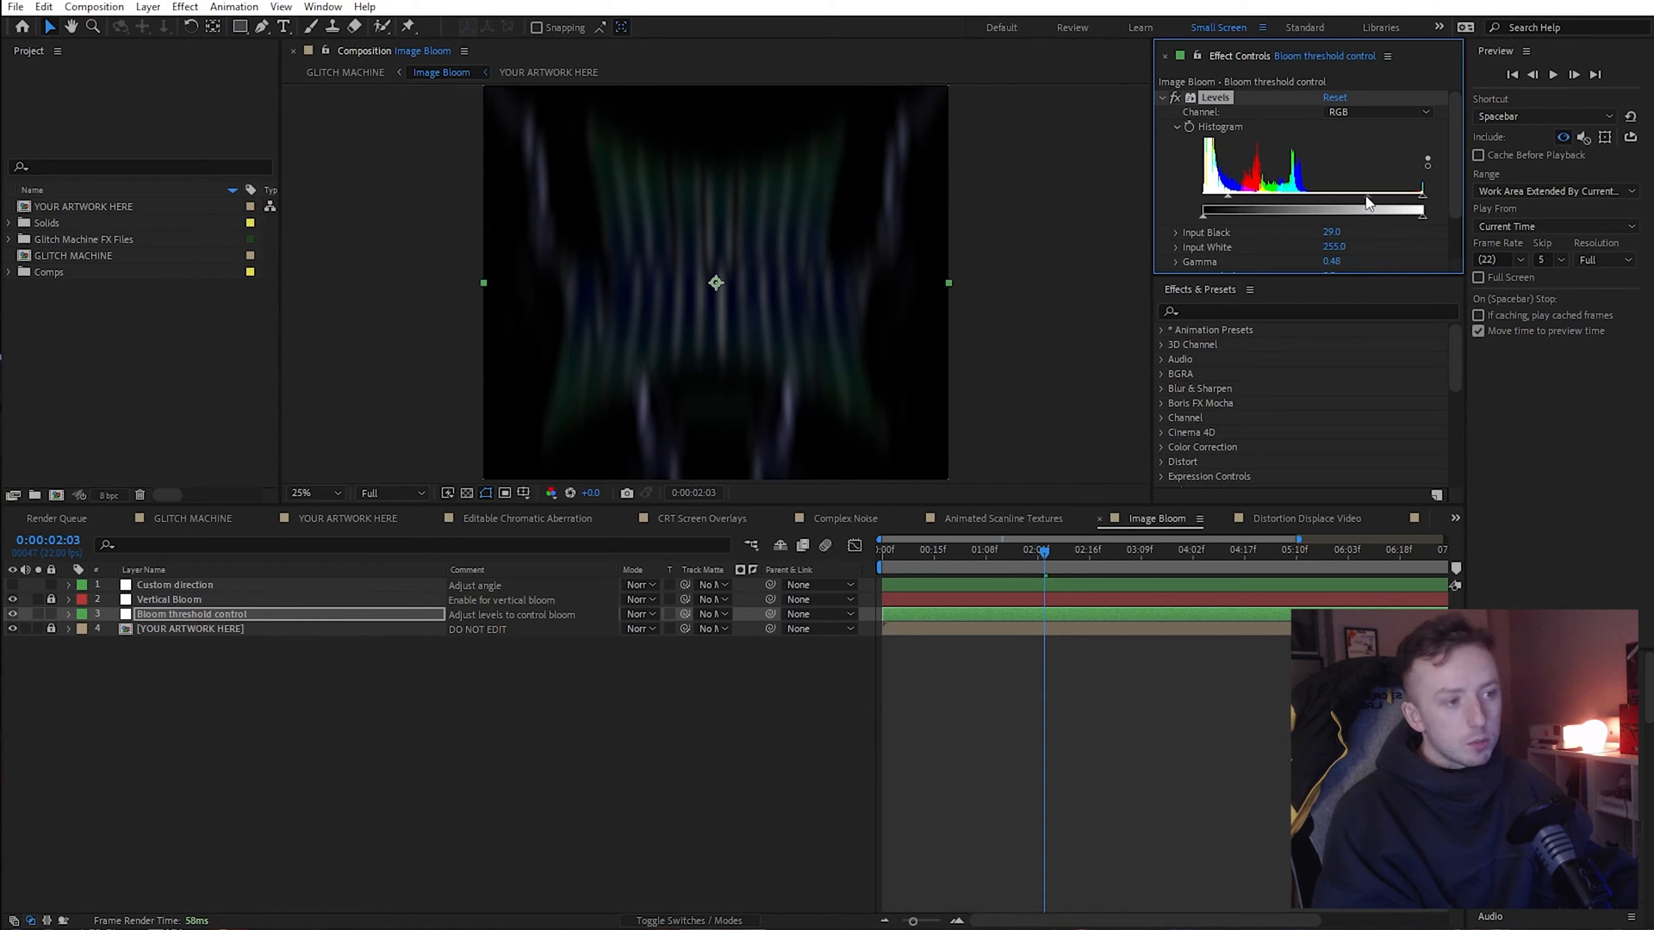
mouse_move(1370, 204)
mouse_down()
mouse_move(1344, 207)
mouse_move(1396, 212)
mouse_move(1383, 212)
mouse_up()
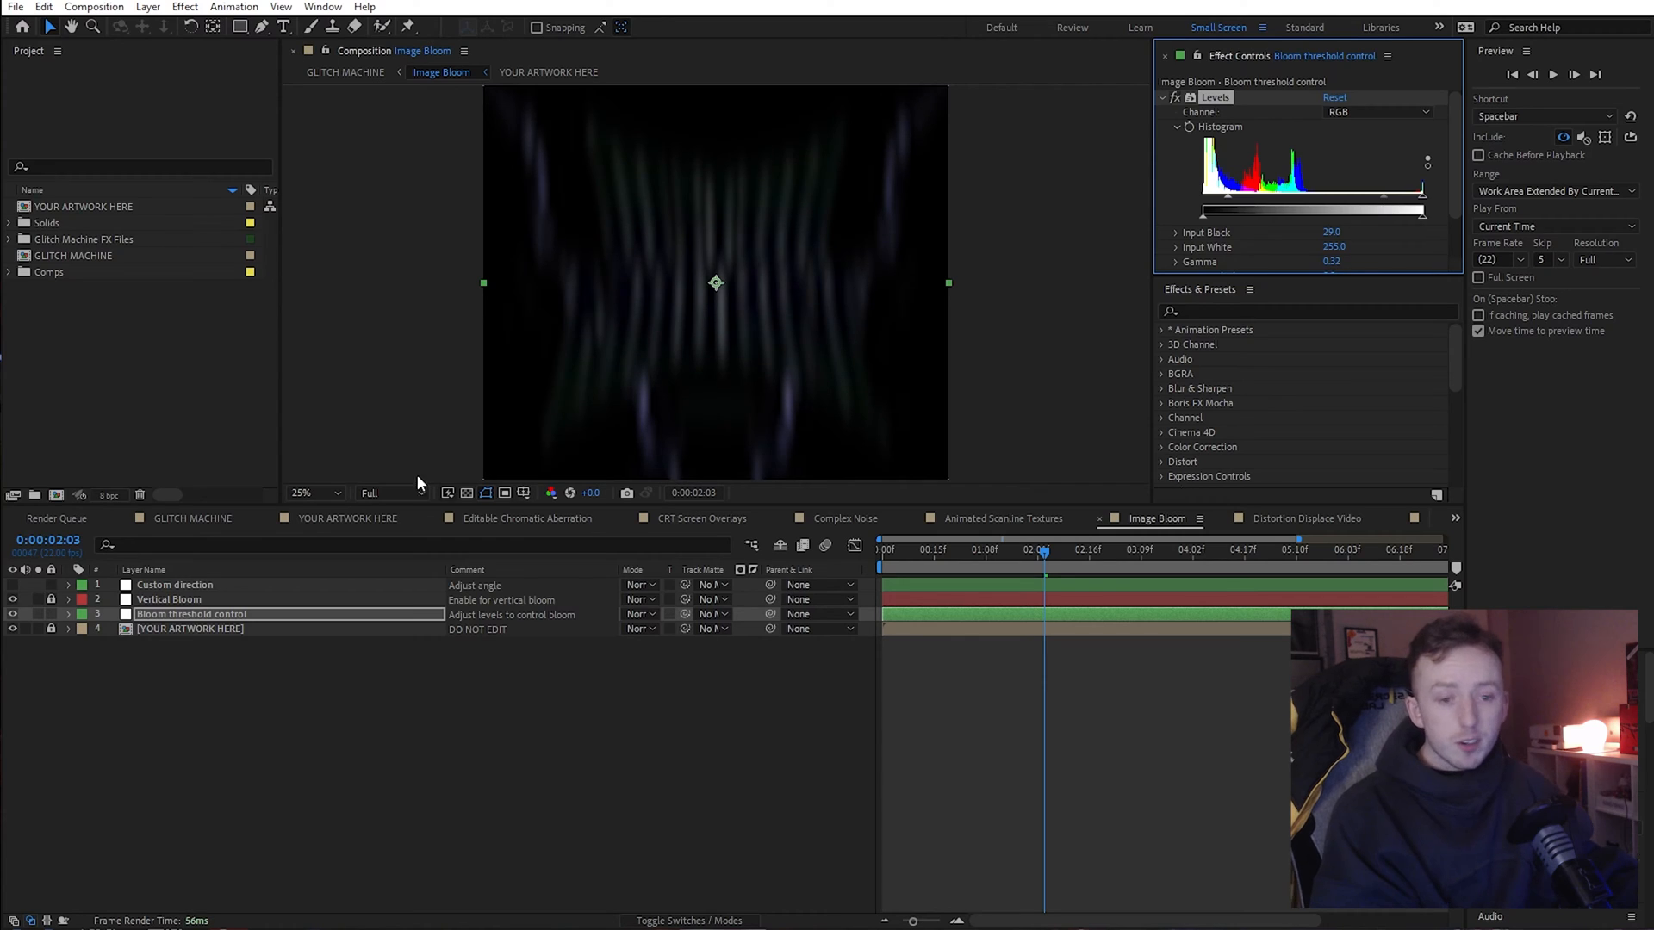
click(246, 517)
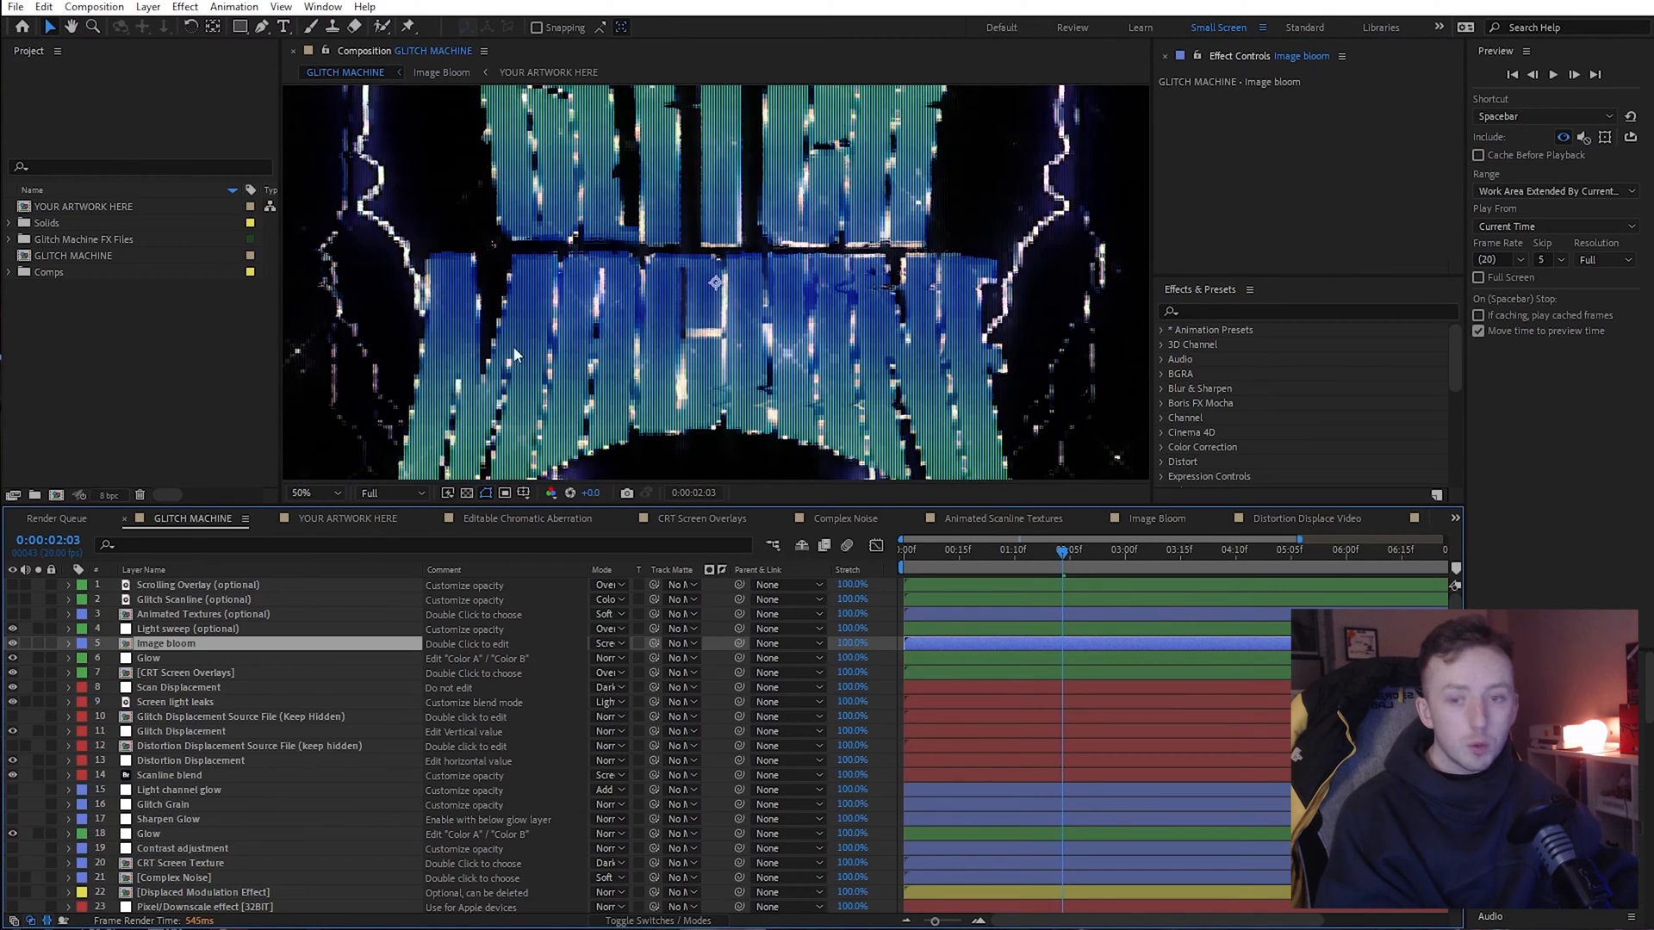
Review the CRT Screen Texture and CRT Screen Overlays layers in the GLITCH MACHINE layer stack
click(176, 863)
scroll(175, 818, down, 2)
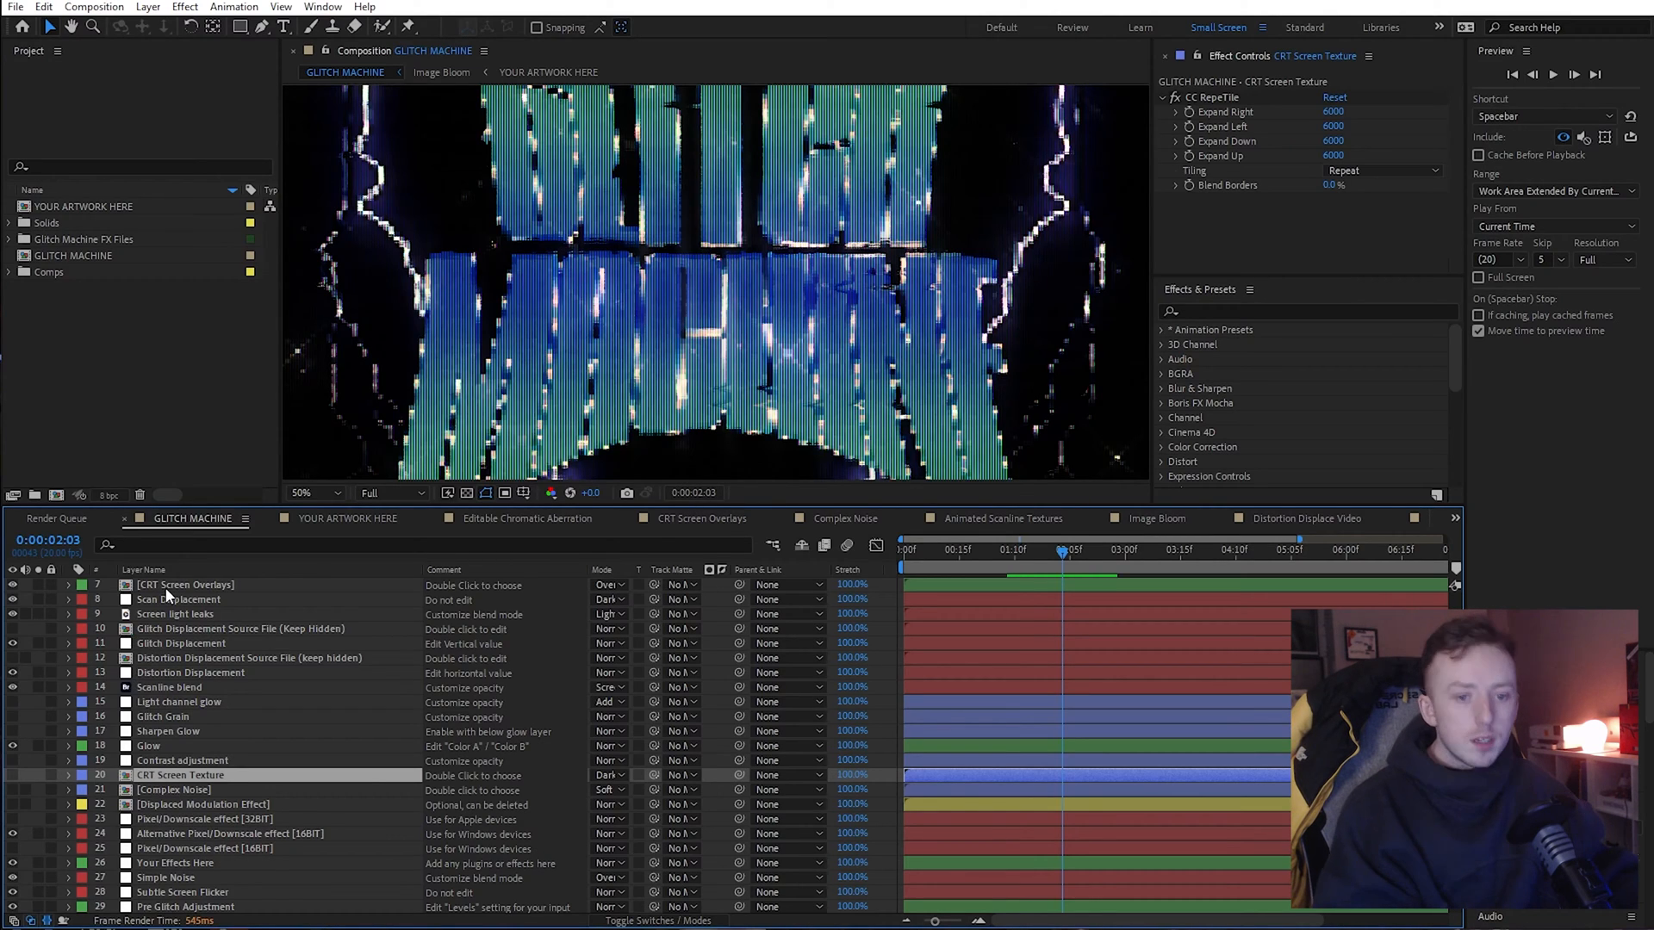
scroll(155, 590, up, 1)
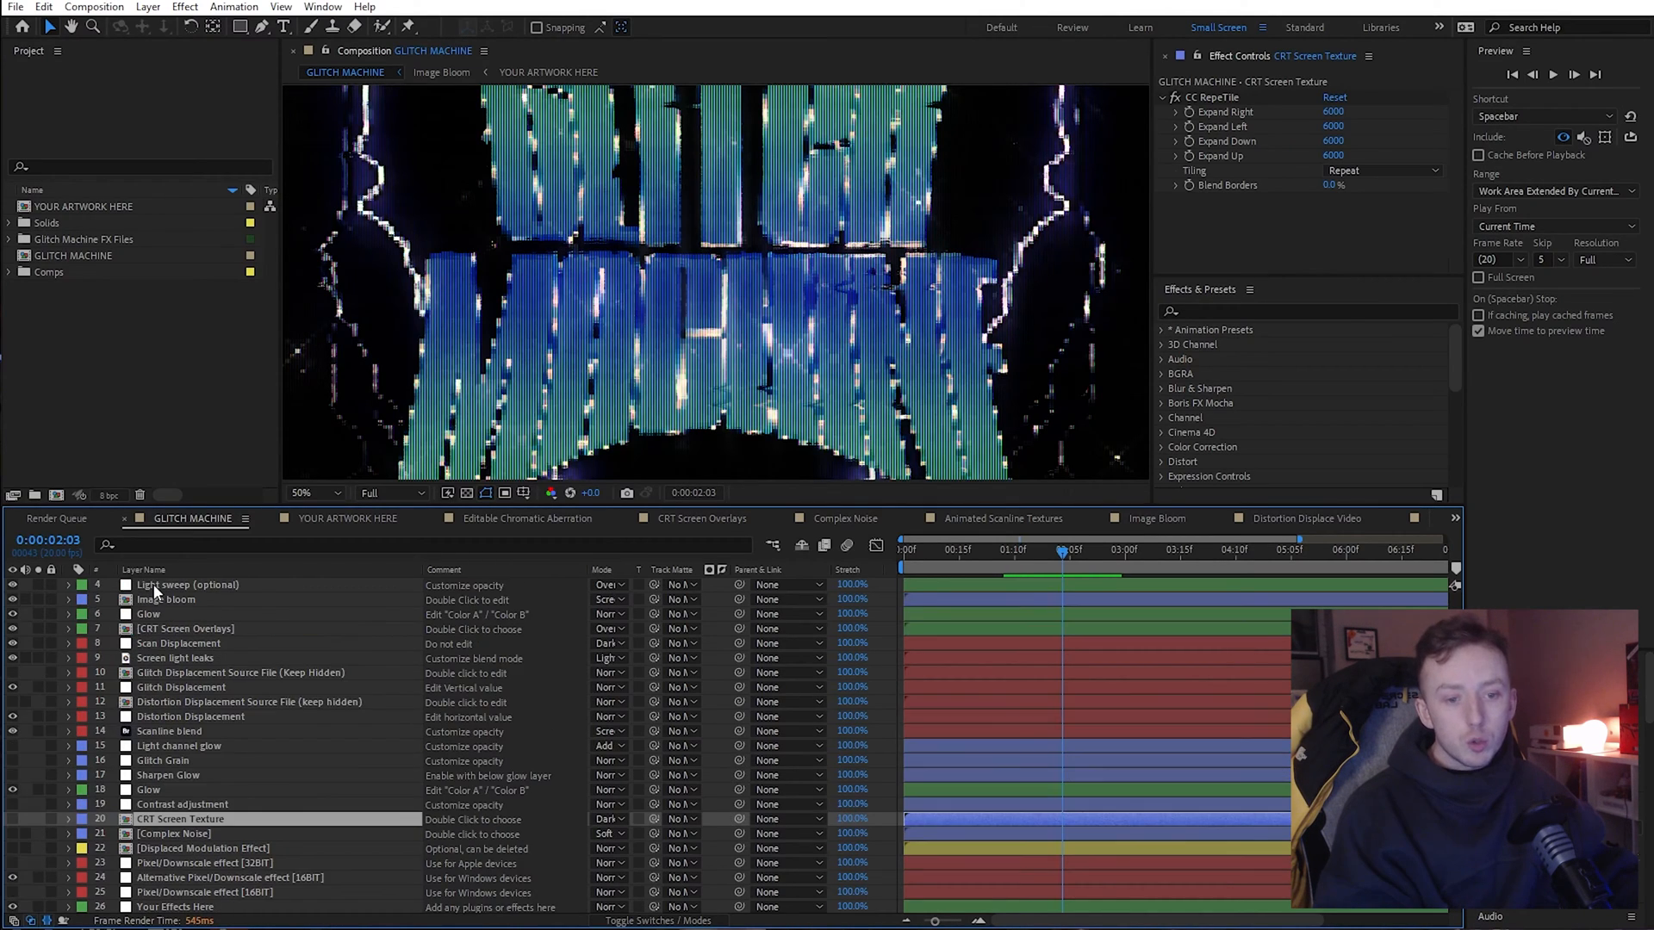
click(151, 631)
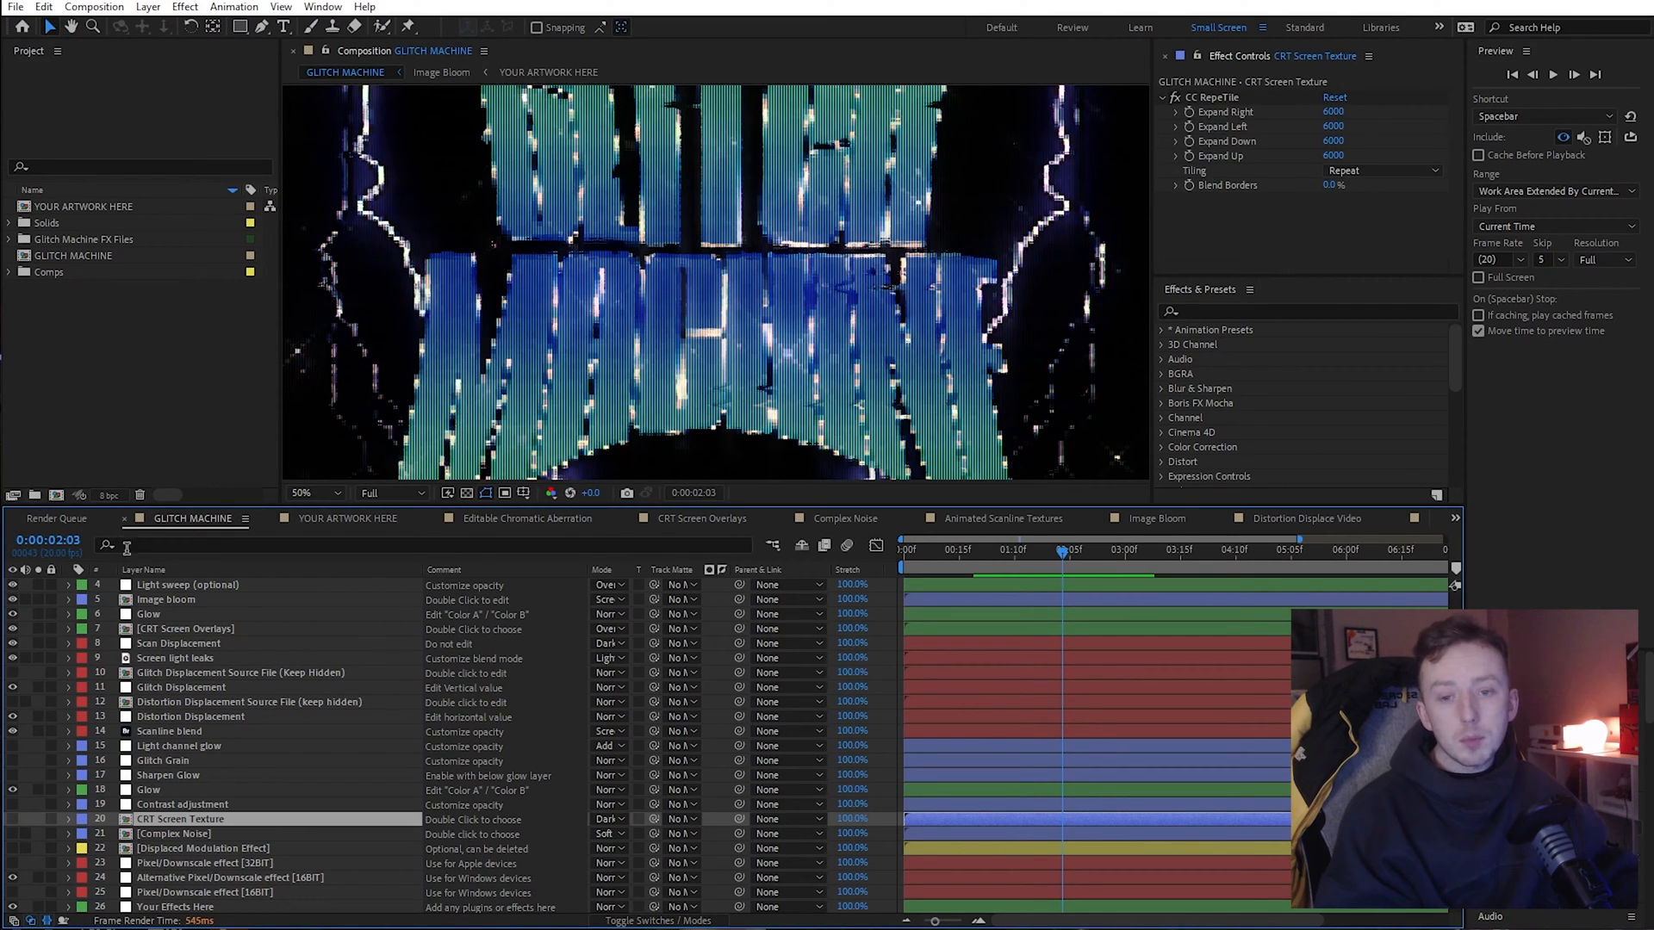
click(161, 624)
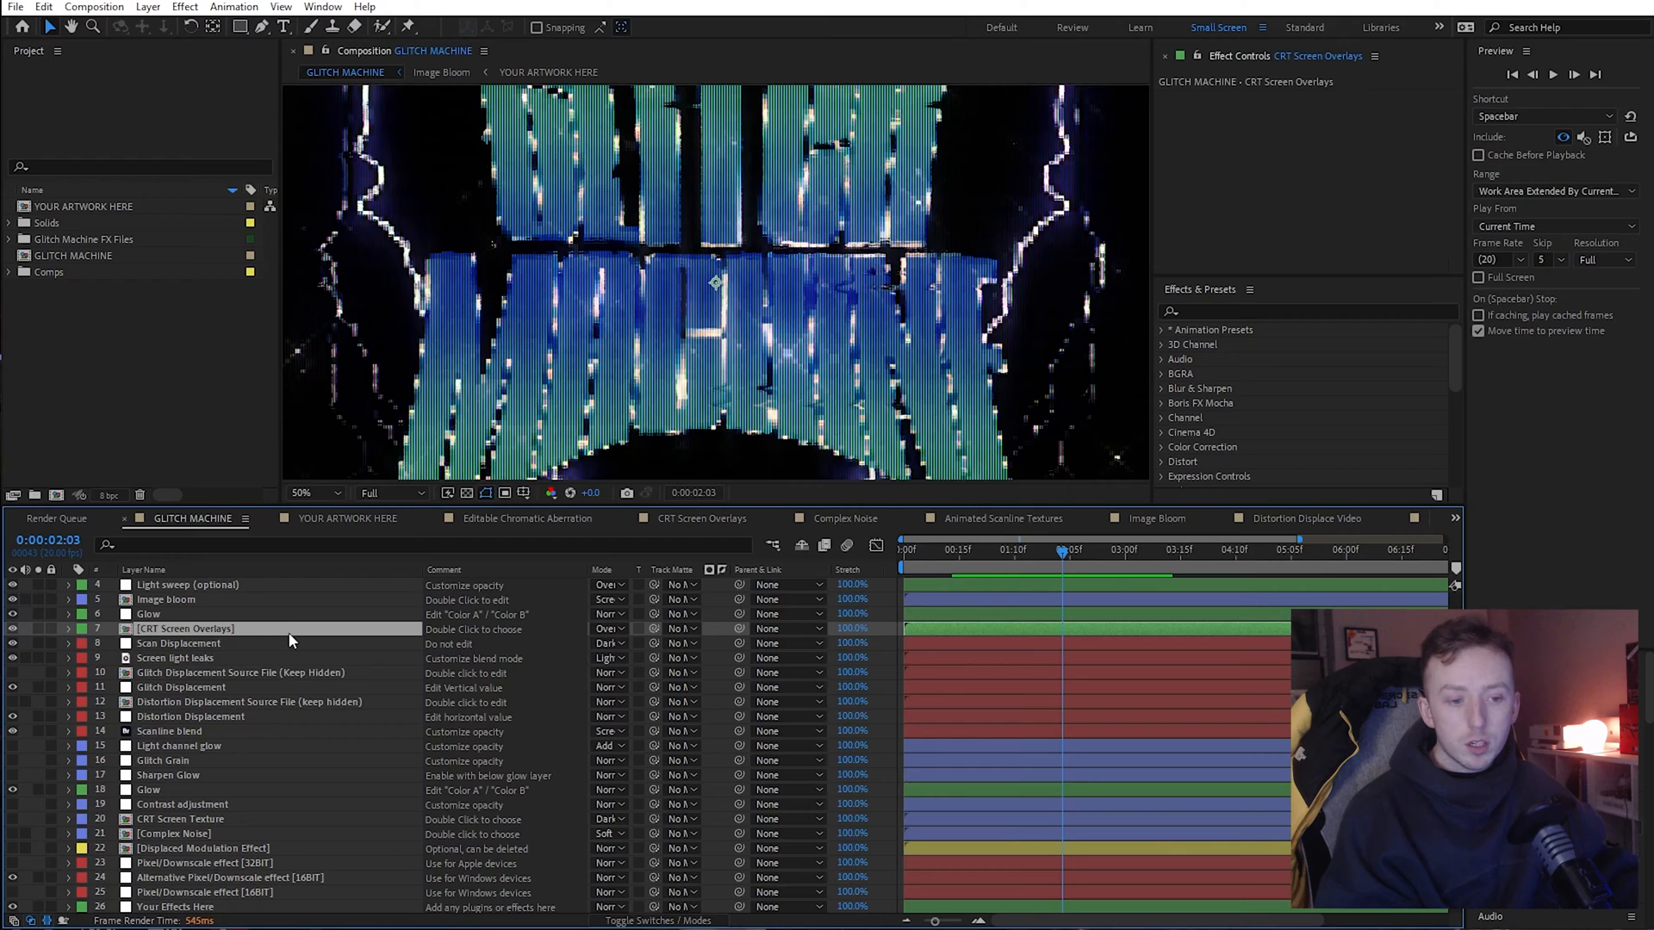
click(210, 825)
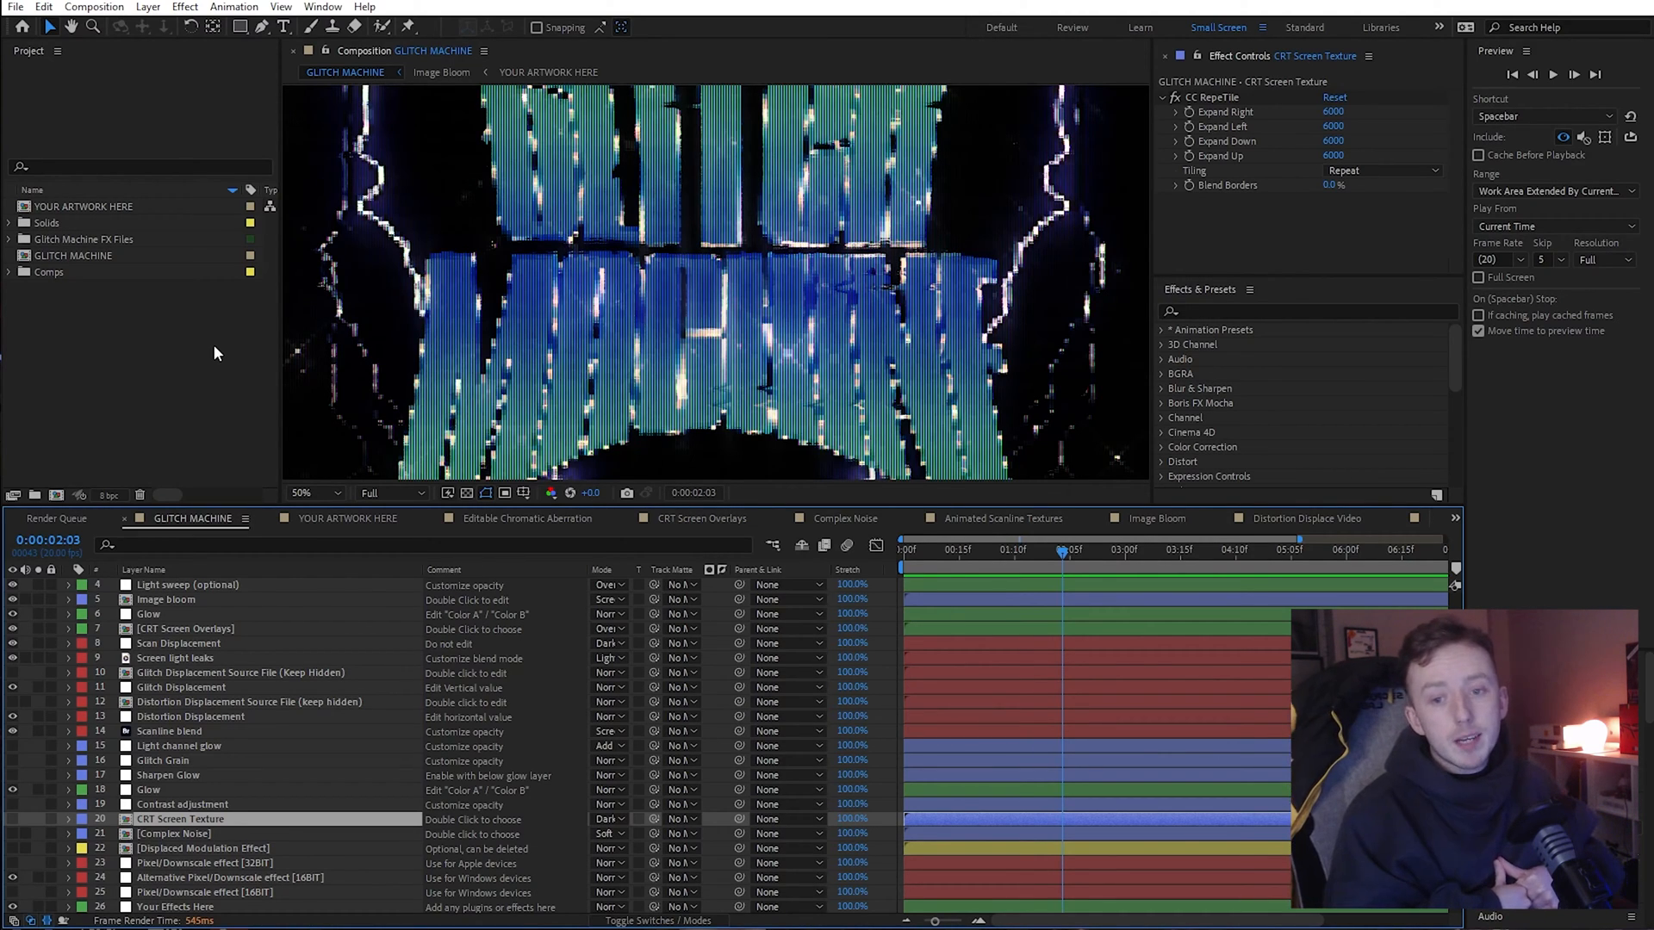
scroll(153, 705, up, 1)
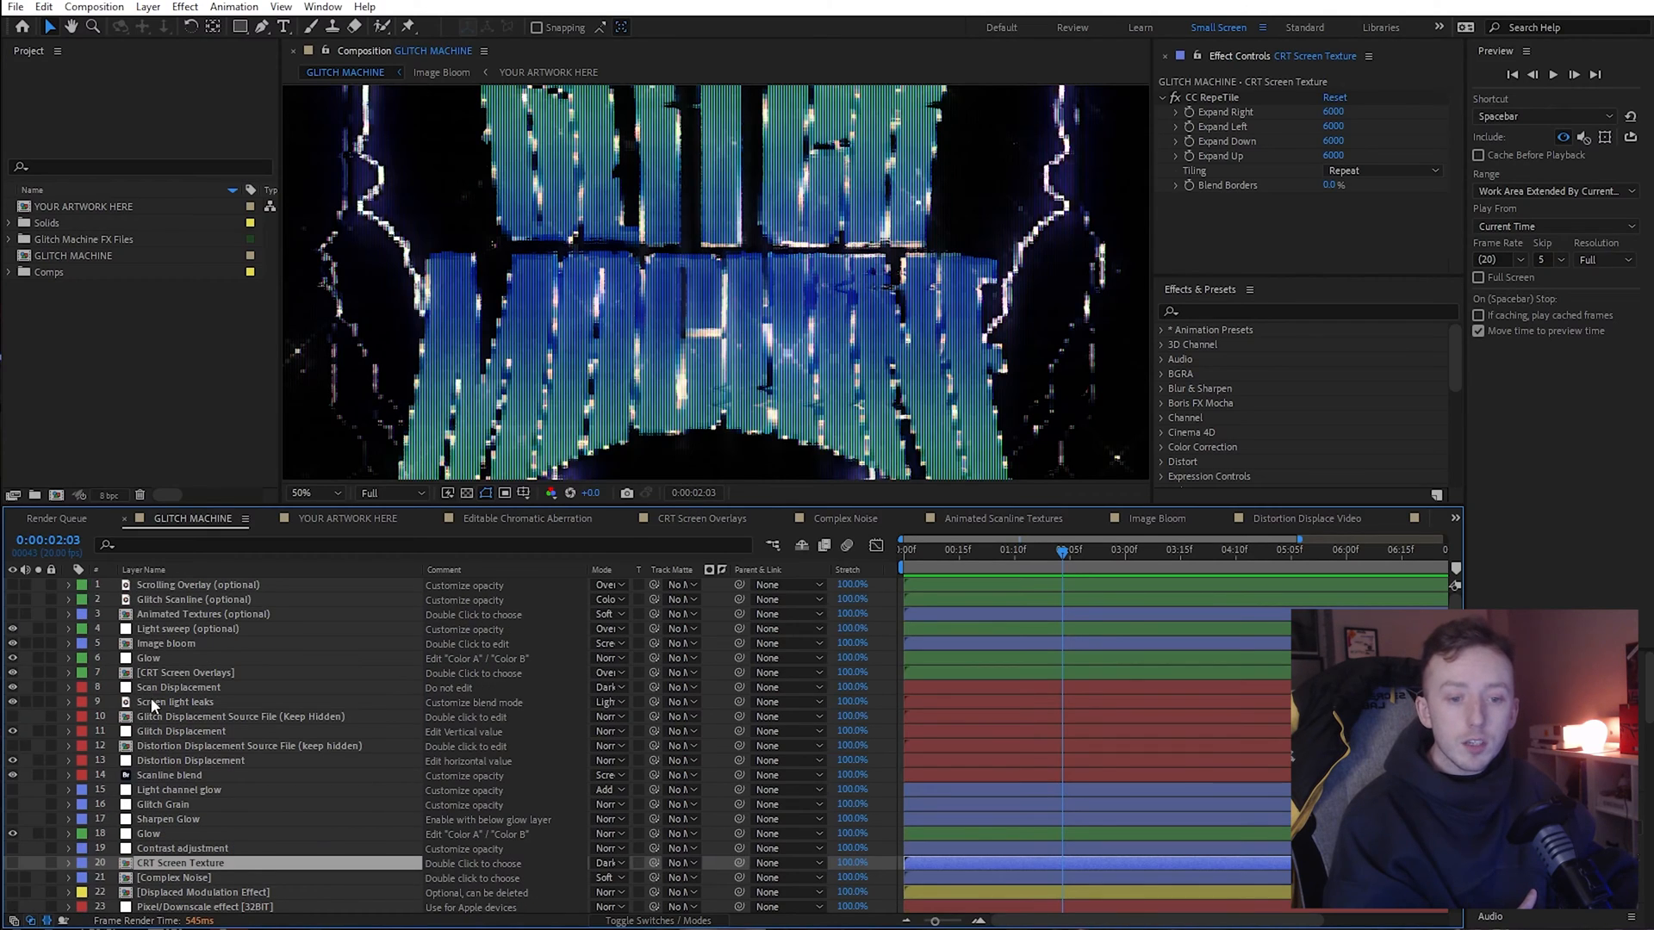
Open the Animated Textures (optional) layer's composition and examine GLITCH-MACHINE-ANIMATED-SCANLINE (1).mp4 at several zoom levels and in playback
click(188, 615)
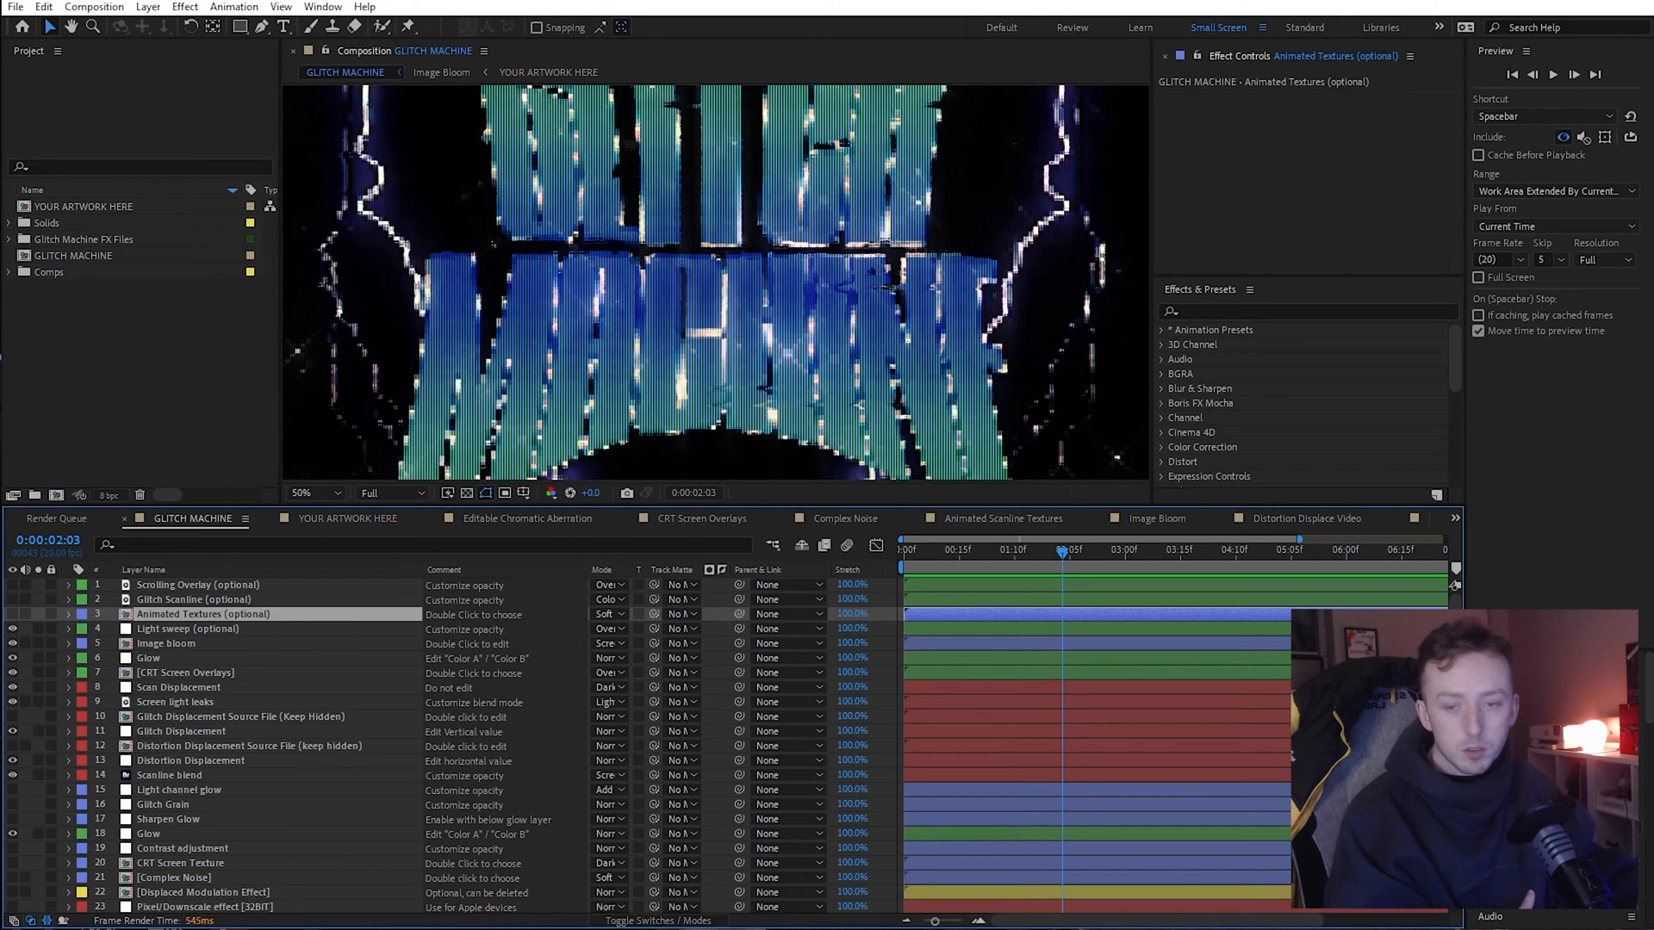
double_click(135, 617)
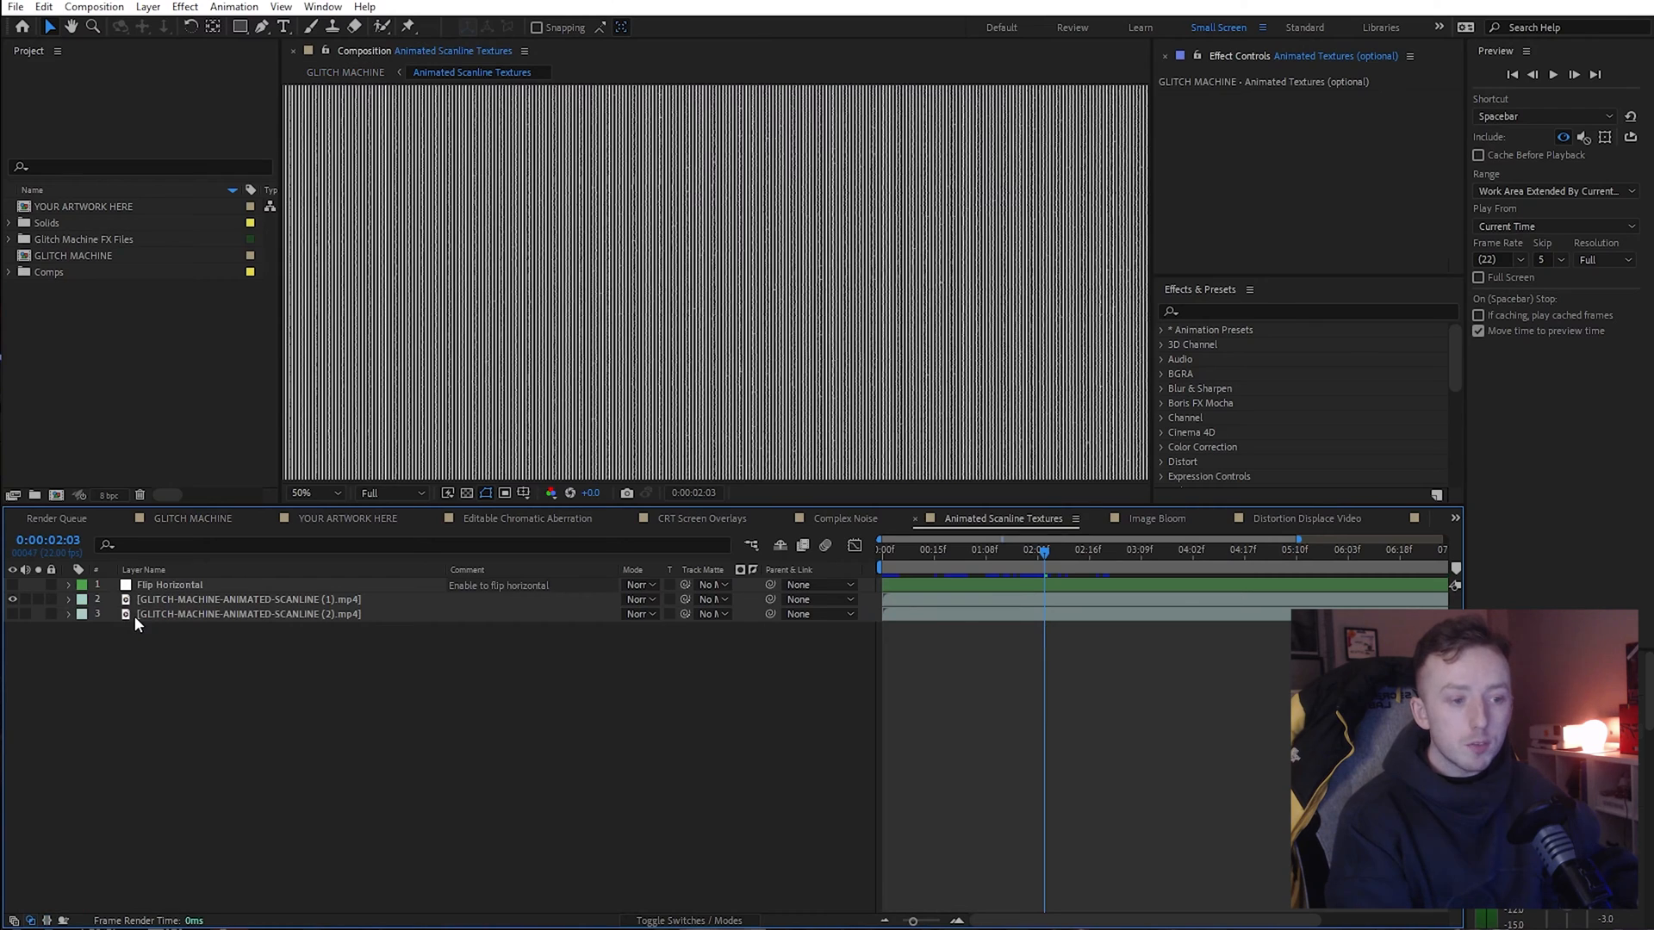
scroll(711, 239, down, 6)
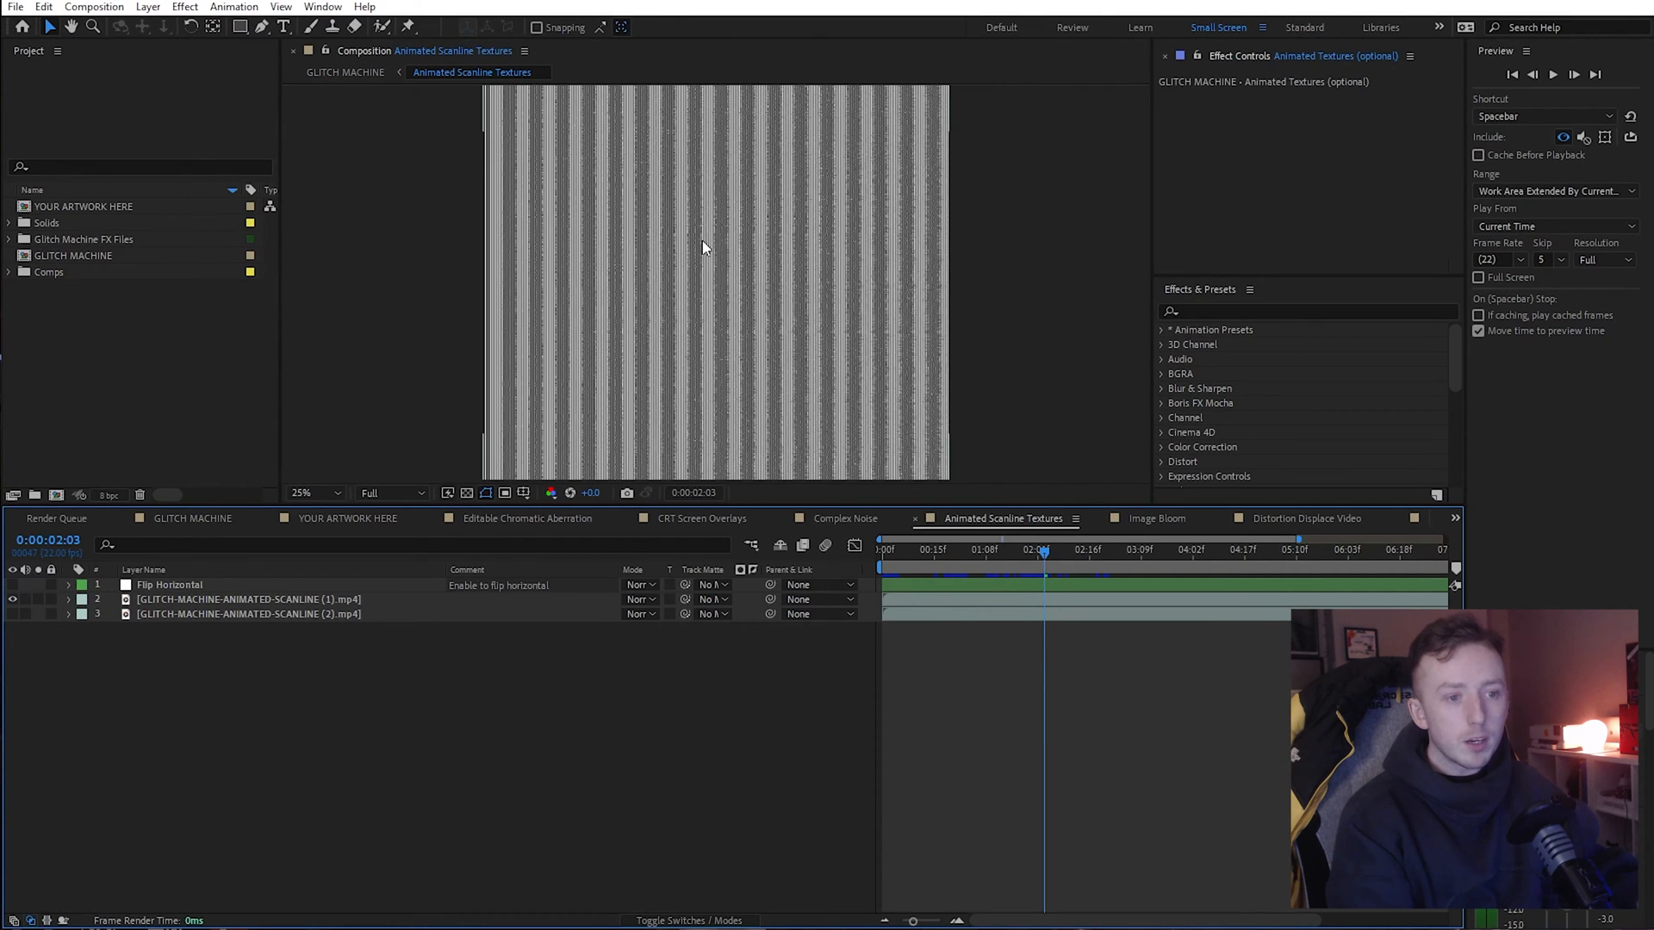
scroll(715, 256, up, 6)
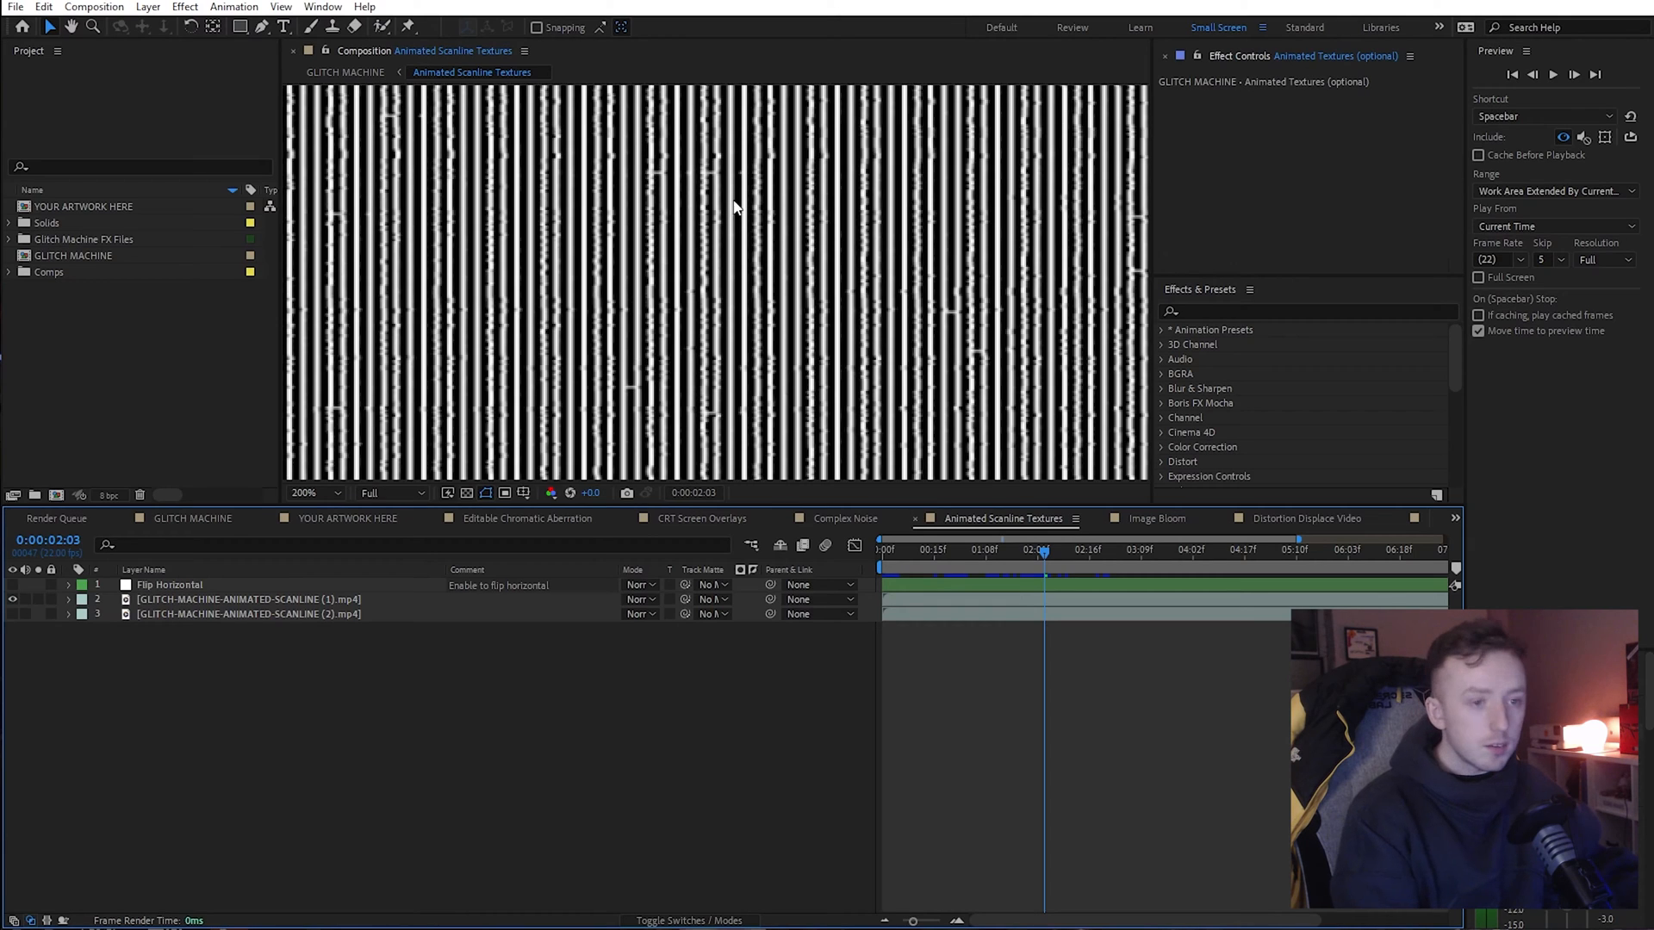
scroll(836, 293, up, 3)
scroll(827, 290, down, 1)
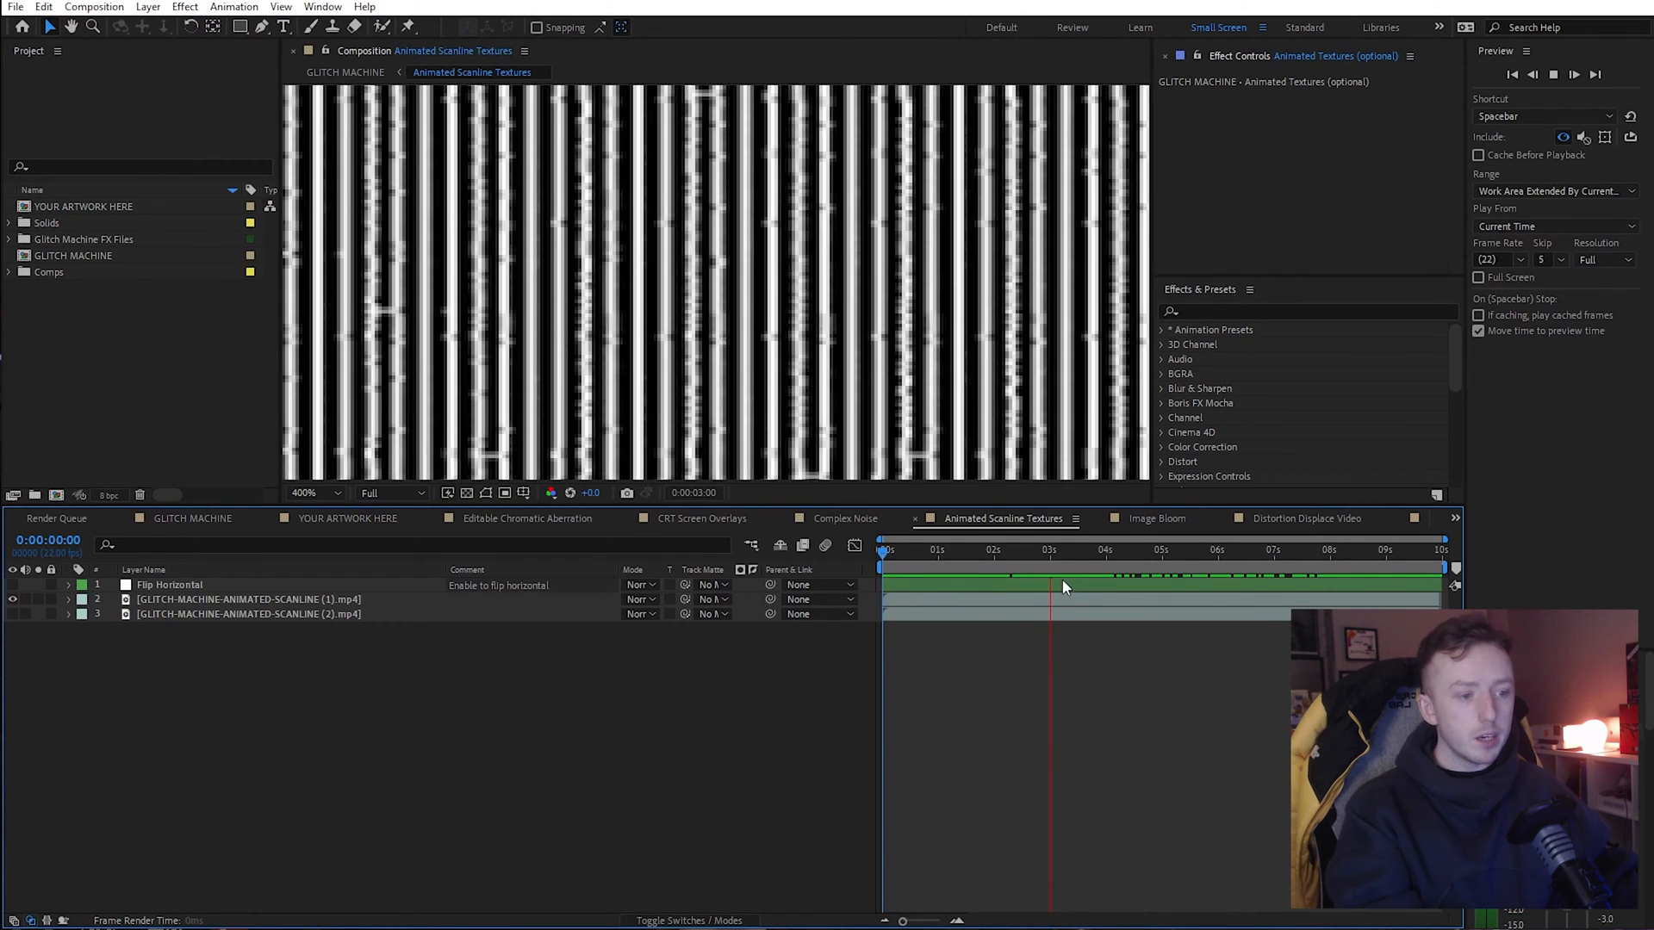
key(space)
Move the playhead to 0:00:04:03, show GLITCH-MACHINE-ANIMATED-SCANLINE (2).mp4 instead of the first scanline video, and inspect its pattern
drag(1046, 562, 1094, 586)
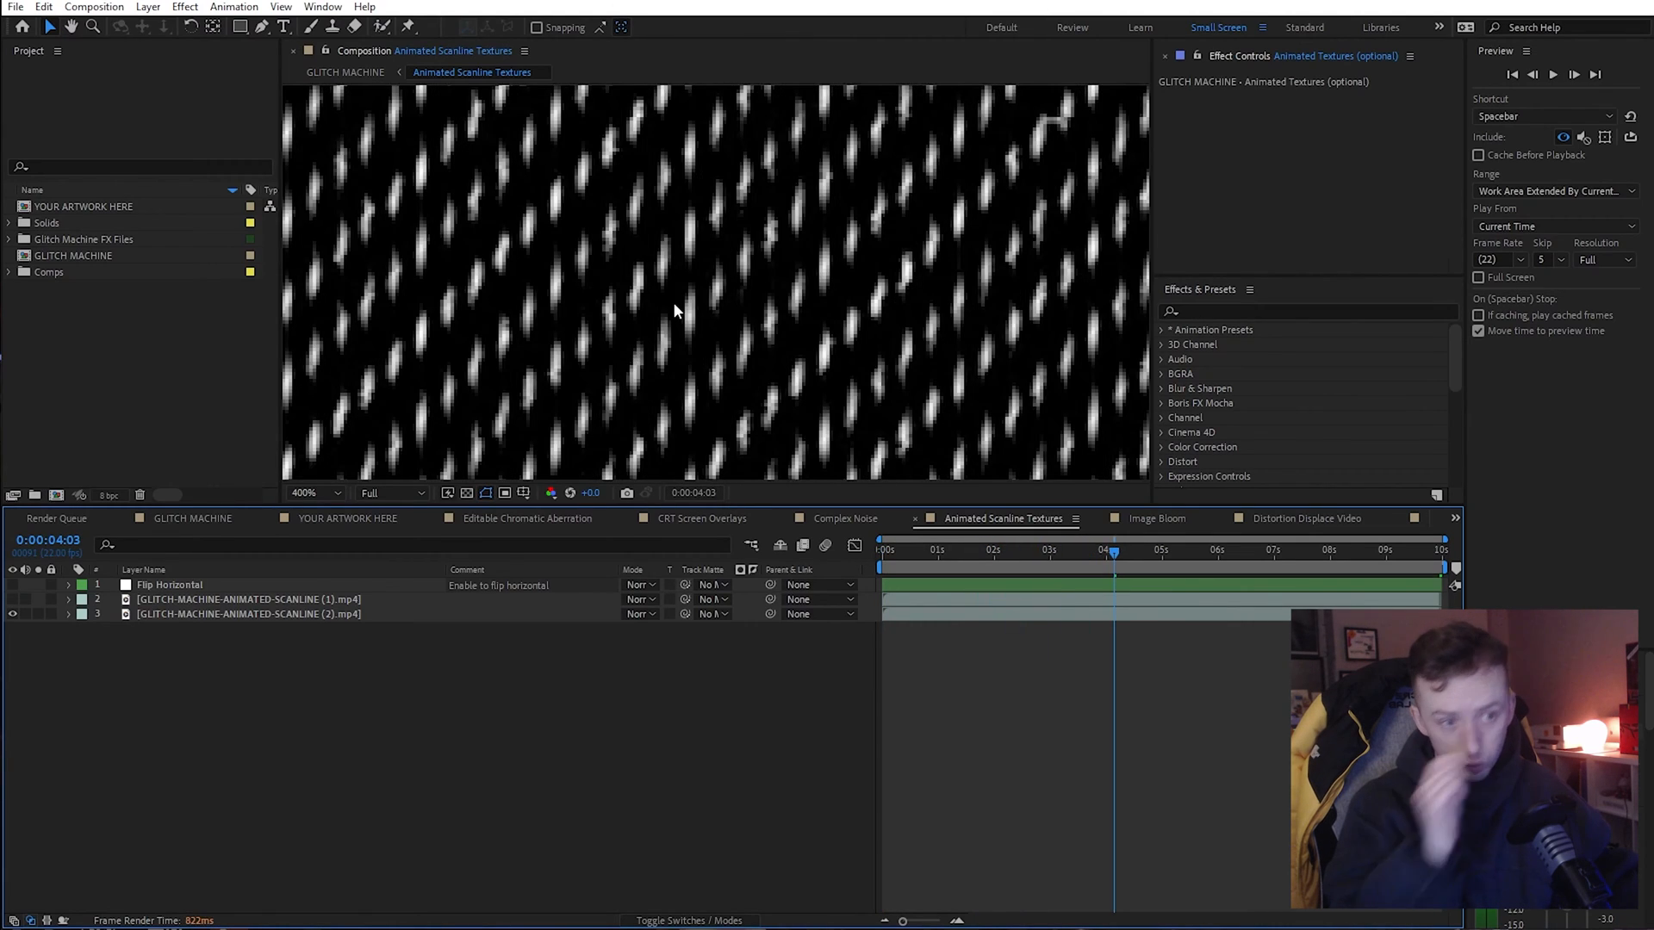
scroll(677, 303, down, 2)
scroll(678, 303, up, 1)
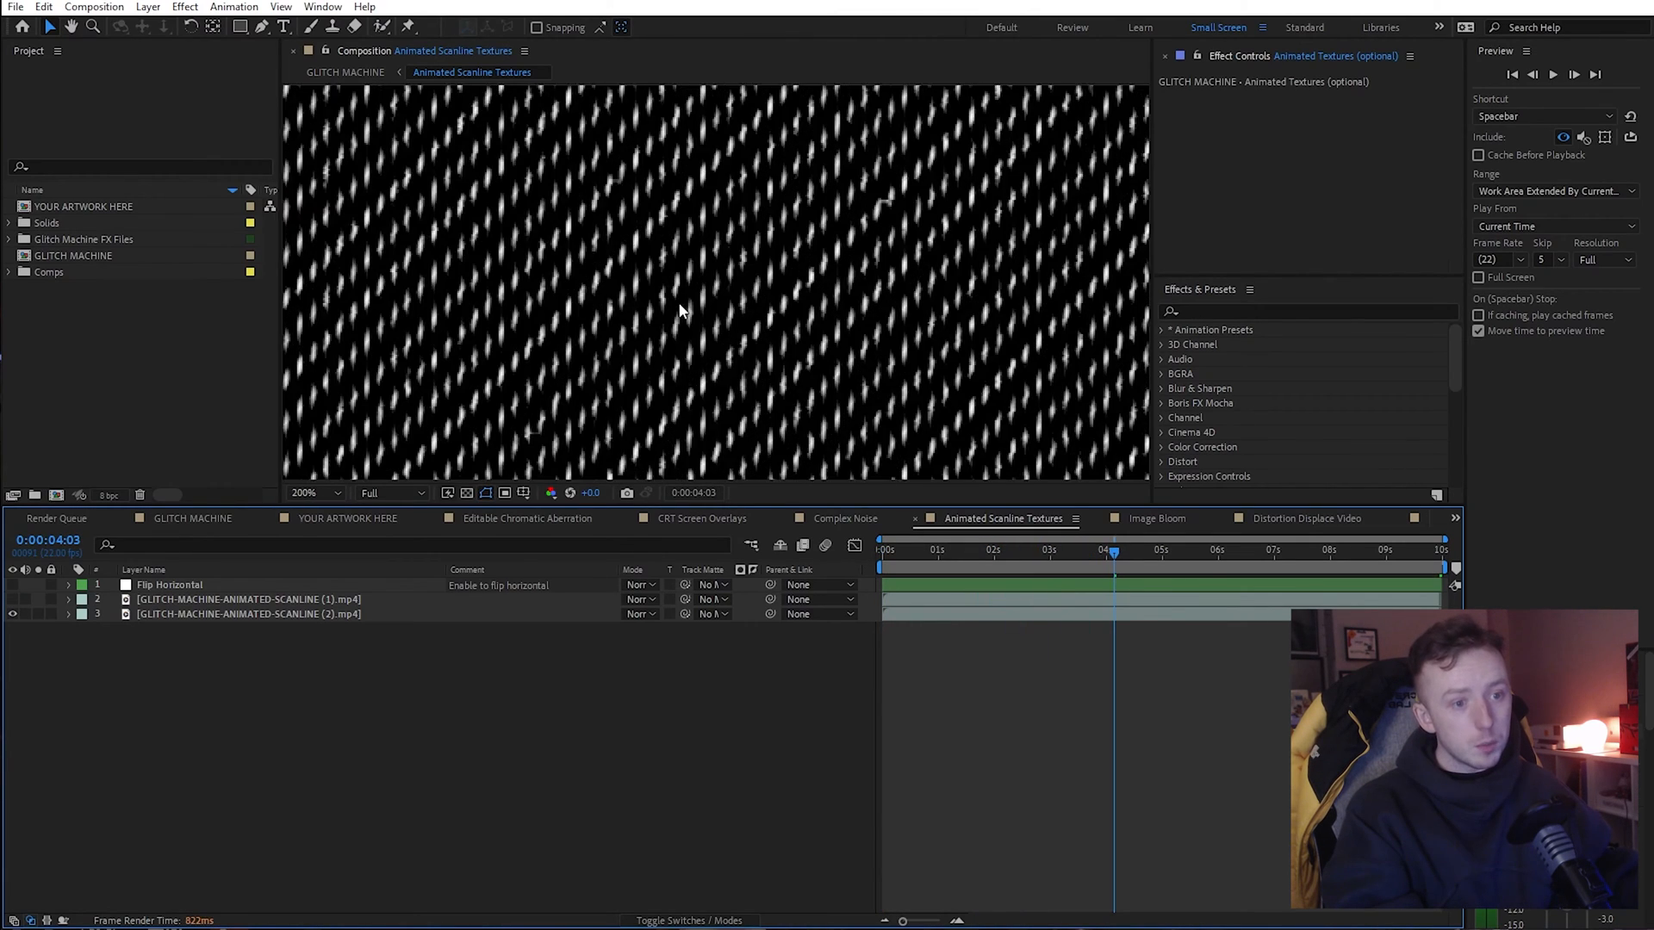
scroll(679, 303, down, 5)
scroll(679, 311, up, 1)
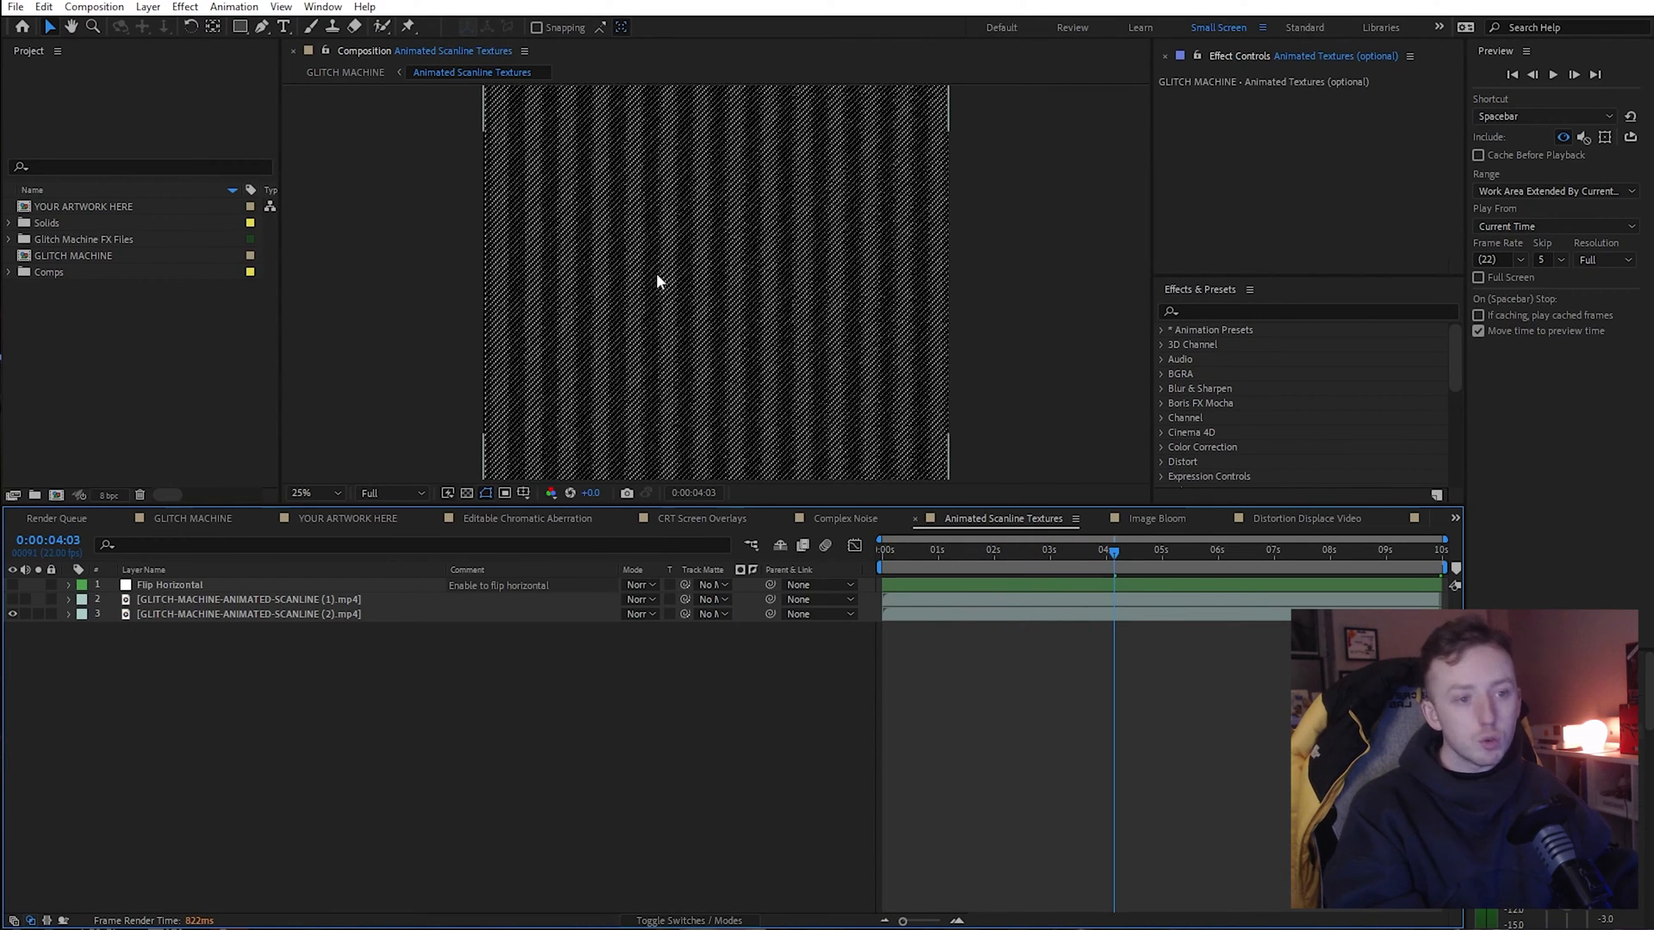
scroll(684, 290, up, 9)
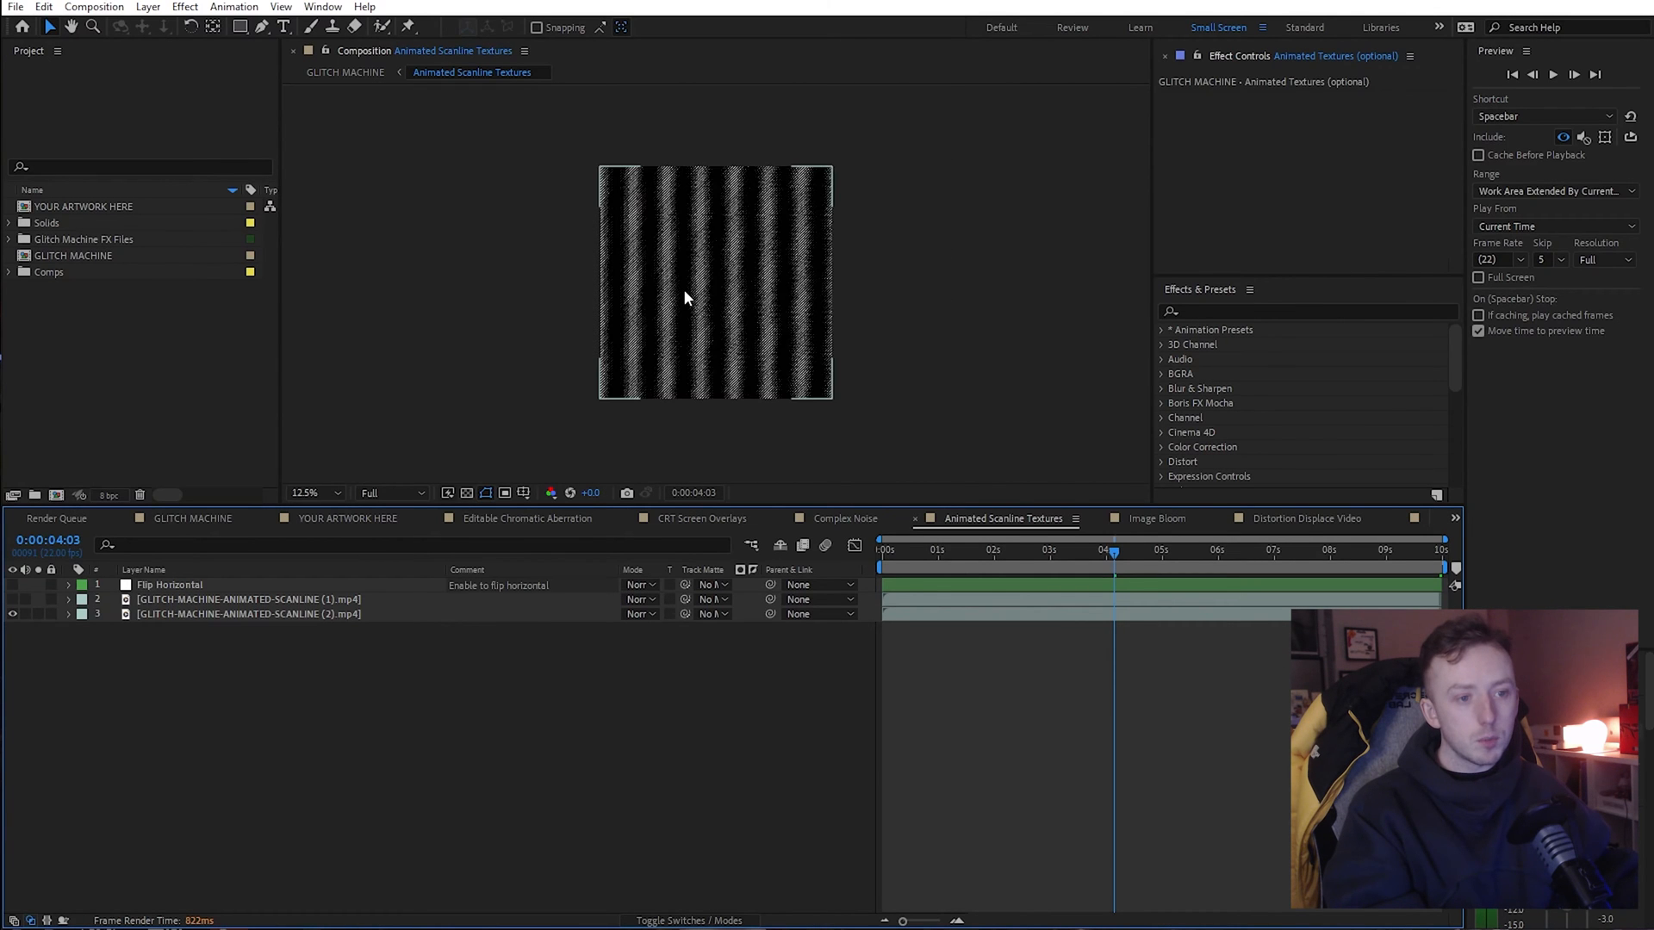
Inspect the GLITCH-MACHINE-ANIMATED-SCANLINE (2).mp4 texture at 400% and 800% while scrubbing through the Animated Scanline Textures timeline
scroll(707, 303, down, 1)
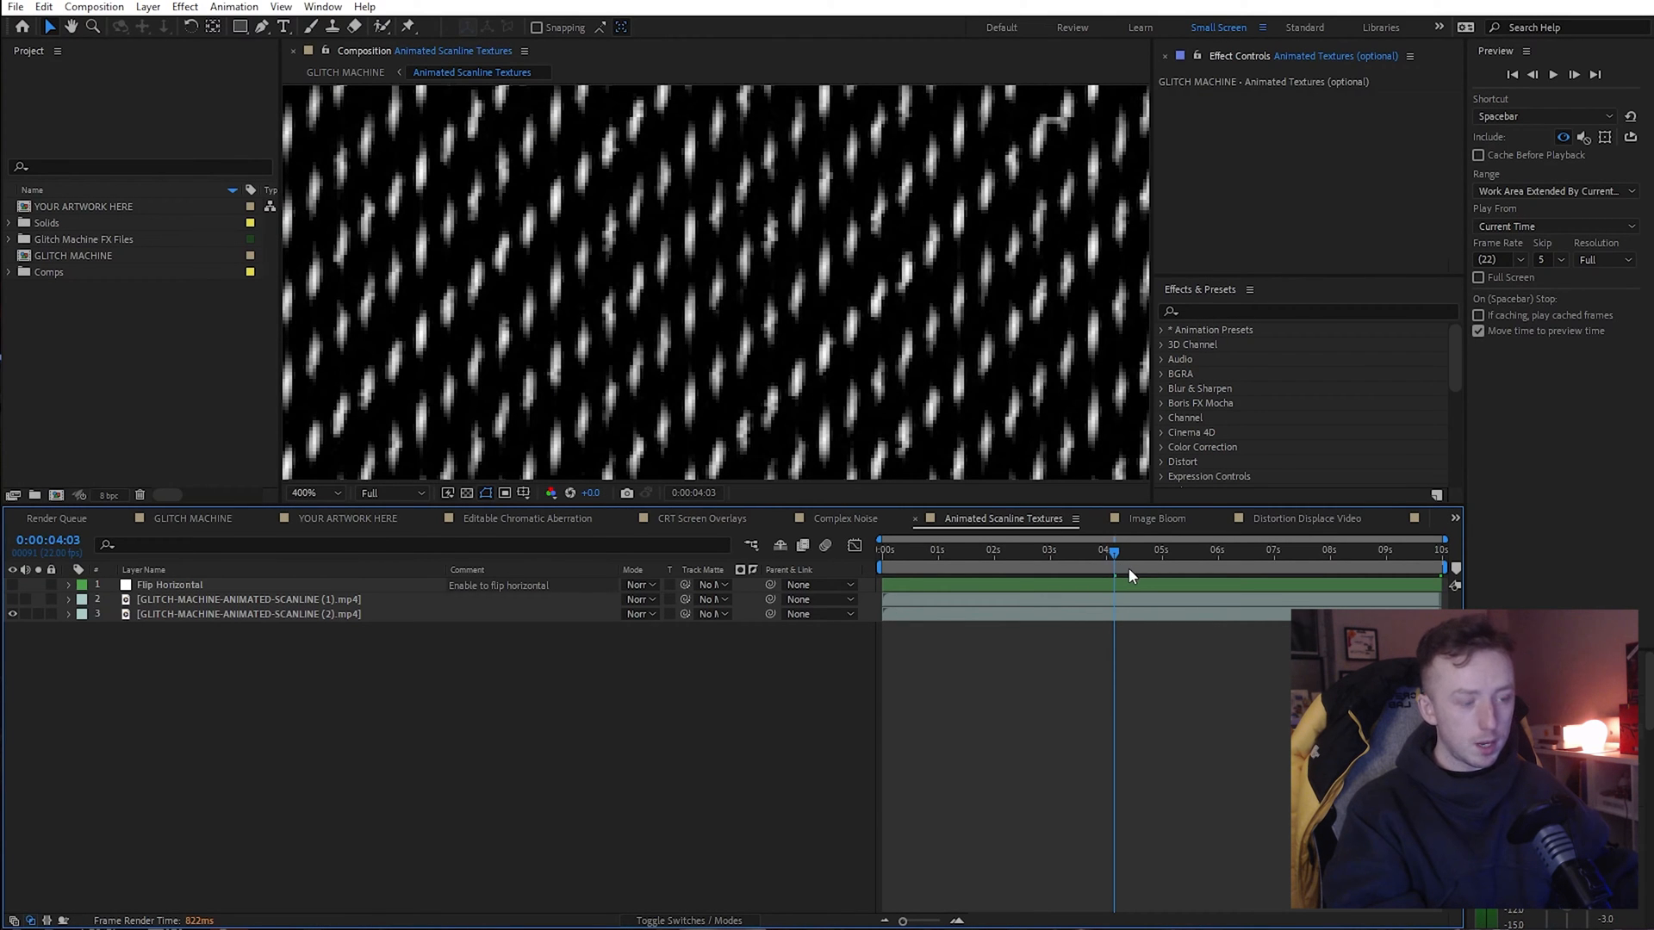
drag(1116, 569, 1226, 572)
key(slash)
drag(1204, 577, 1151, 570)
scroll(1017, 392, up, 3)
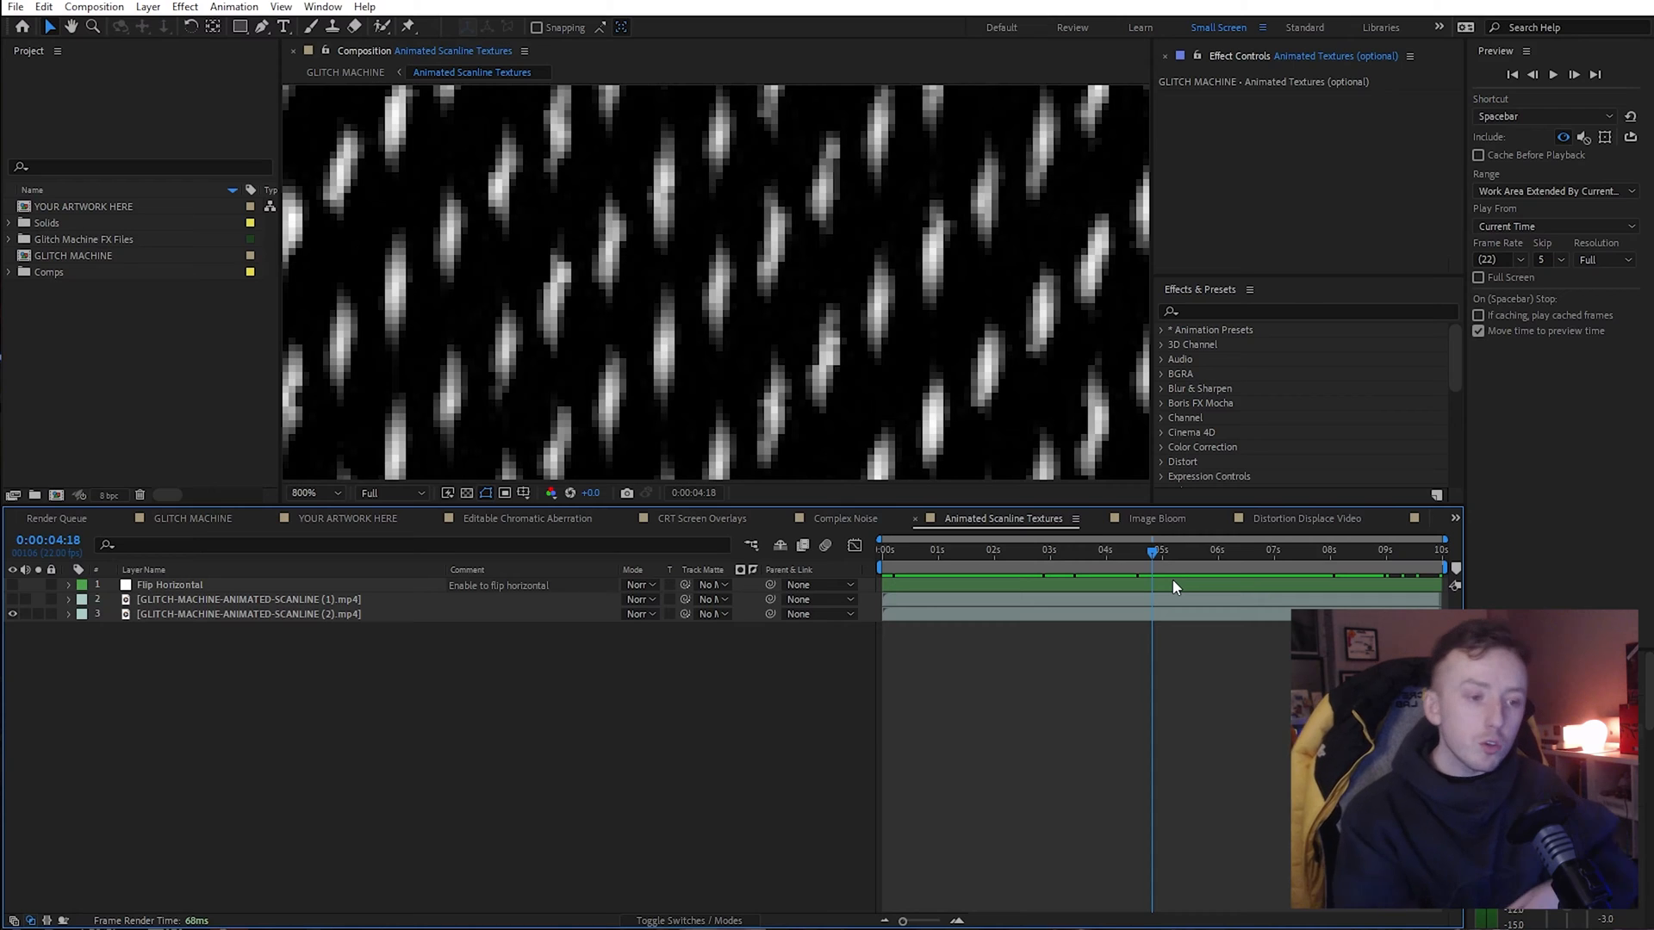
click(1174, 572)
drag(1173, 569, 931, 584)
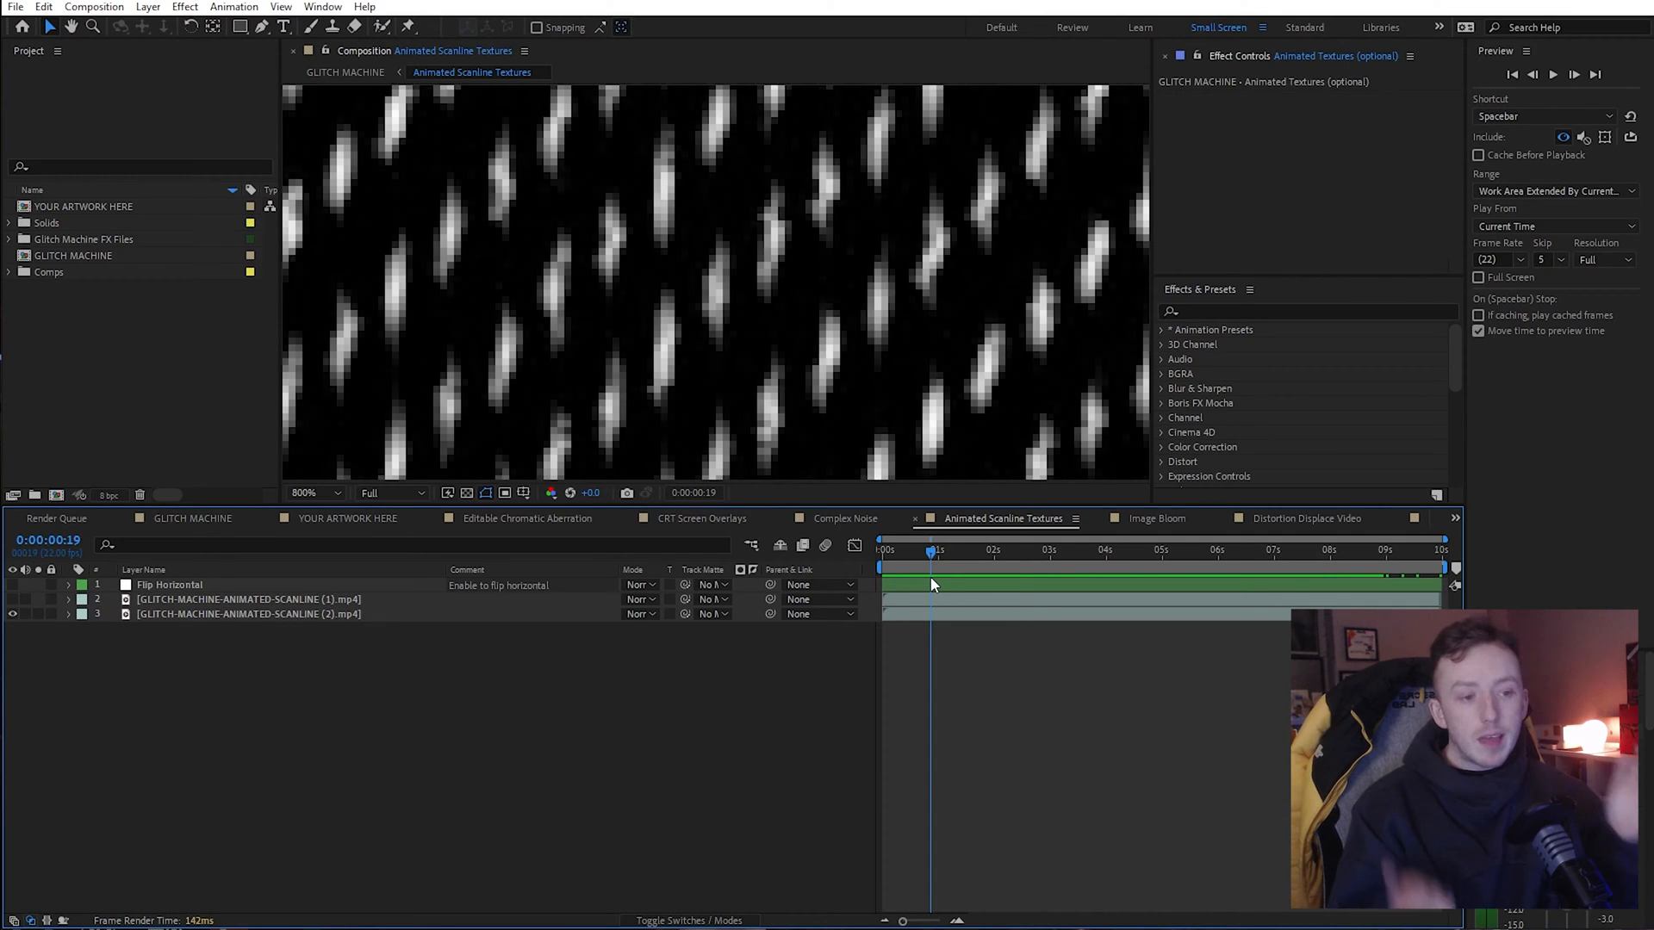
drag(931, 584, 1114, 585)
scroll(727, 255, down, 1)
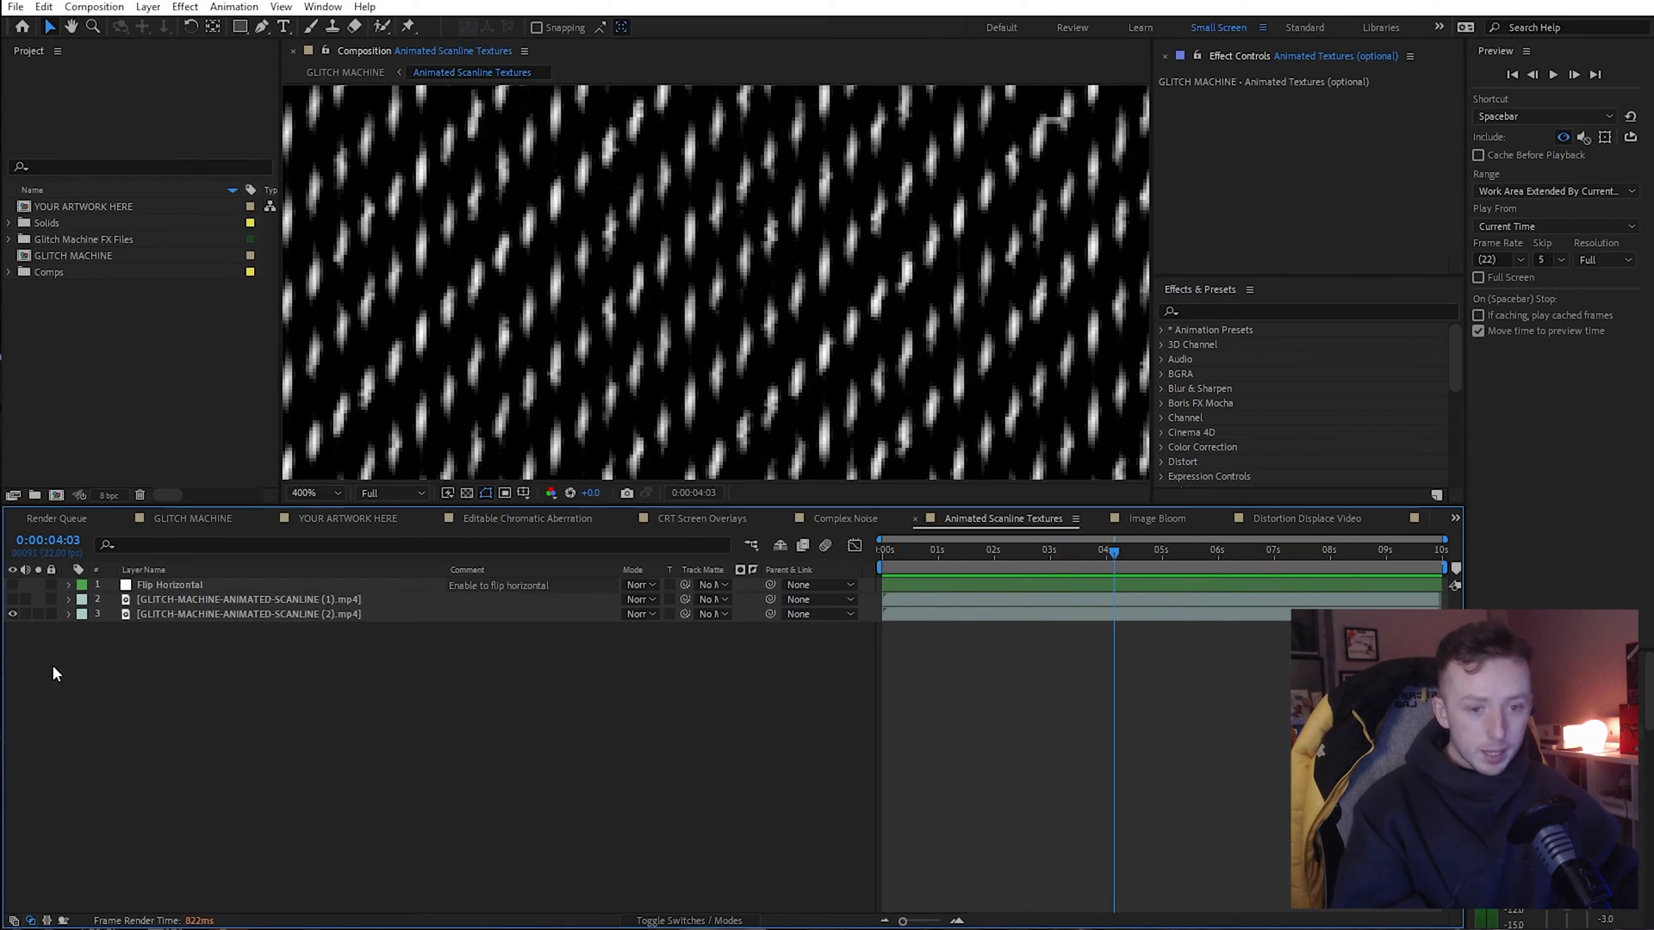
Toggle the Flip Horizontal layer on and off to compare the scanline direction, scrubbing to 0:00:01:12
click(13, 586)
click(13, 586)
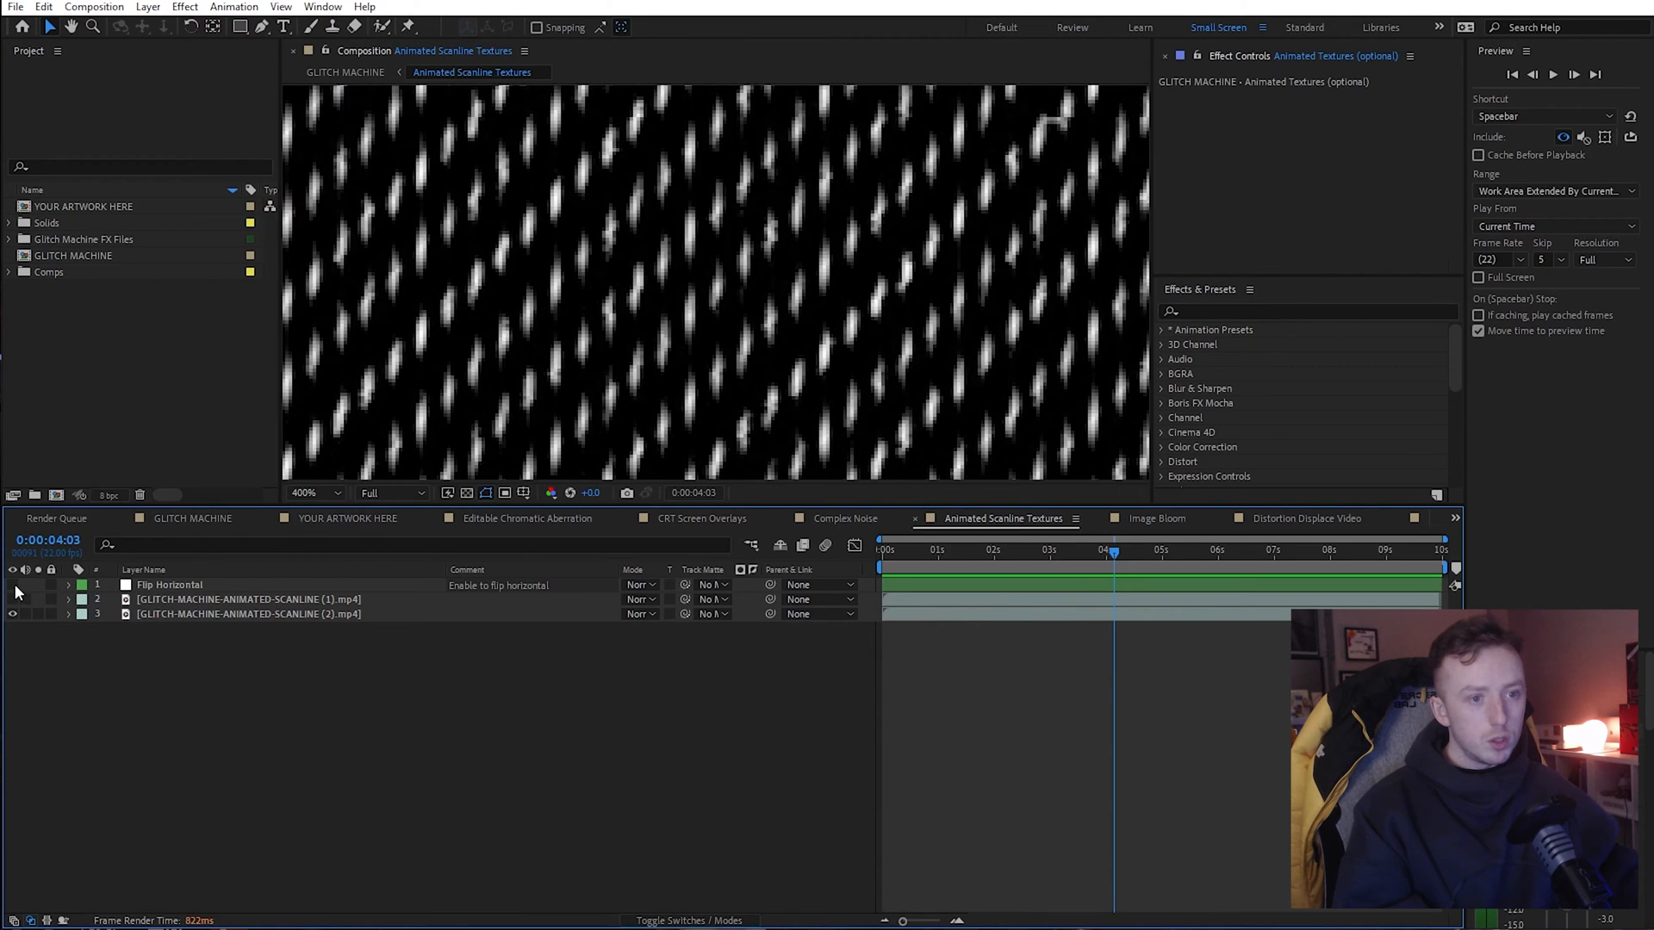
click(13, 586)
drag(1082, 554, 969, 562)
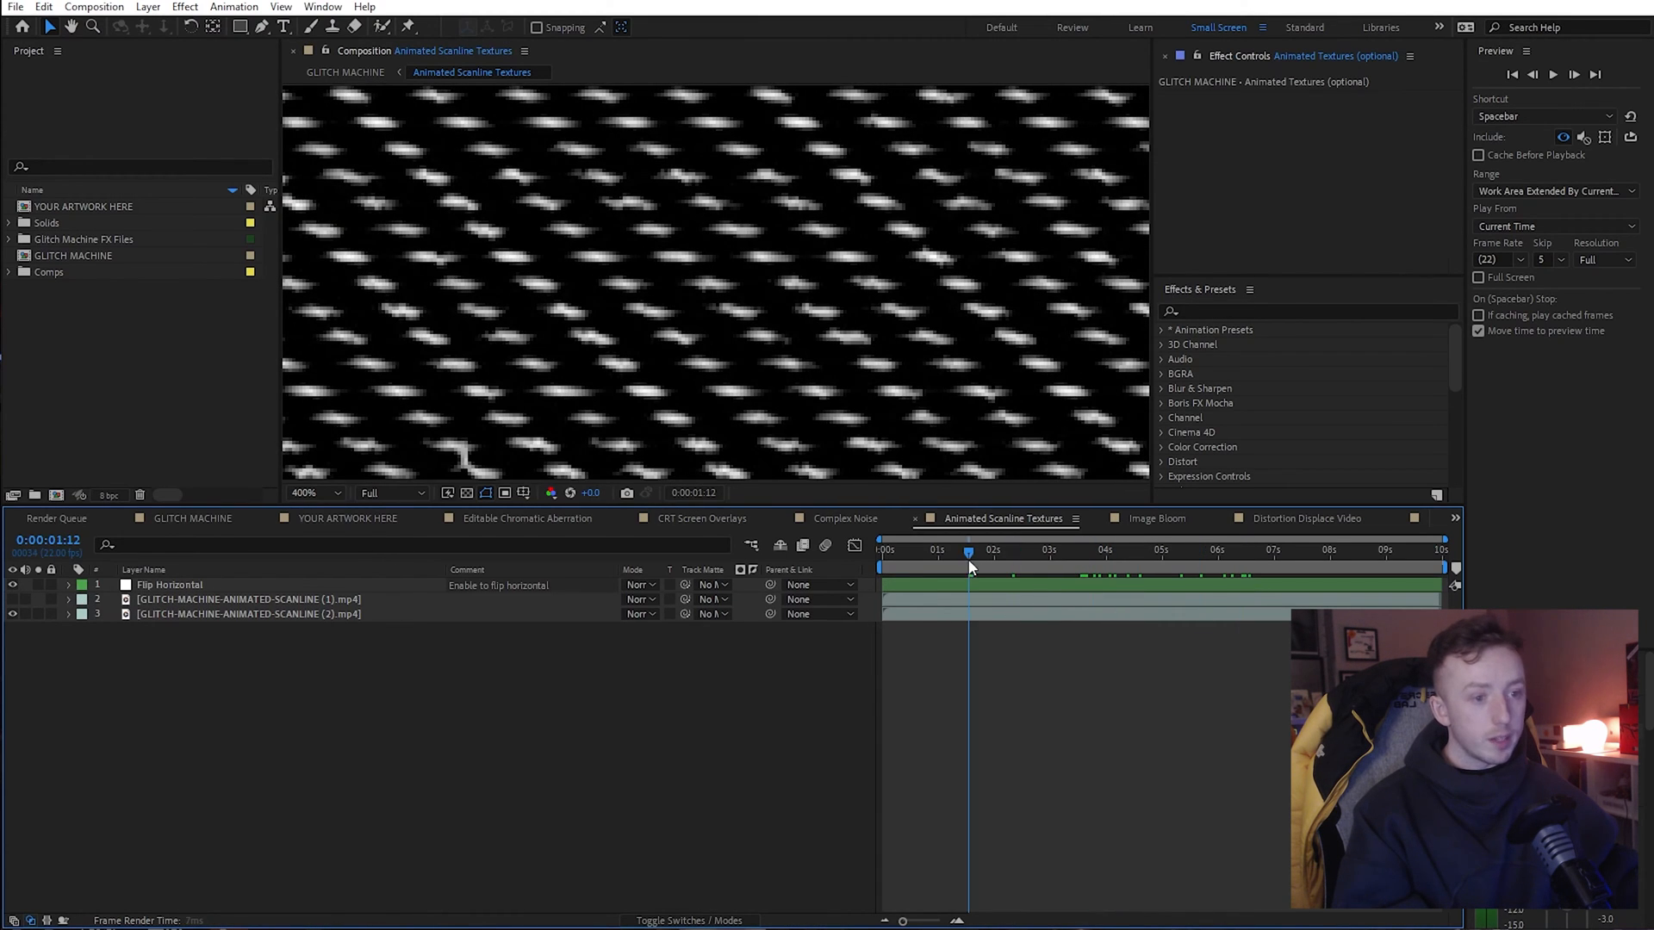
click(13, 585)
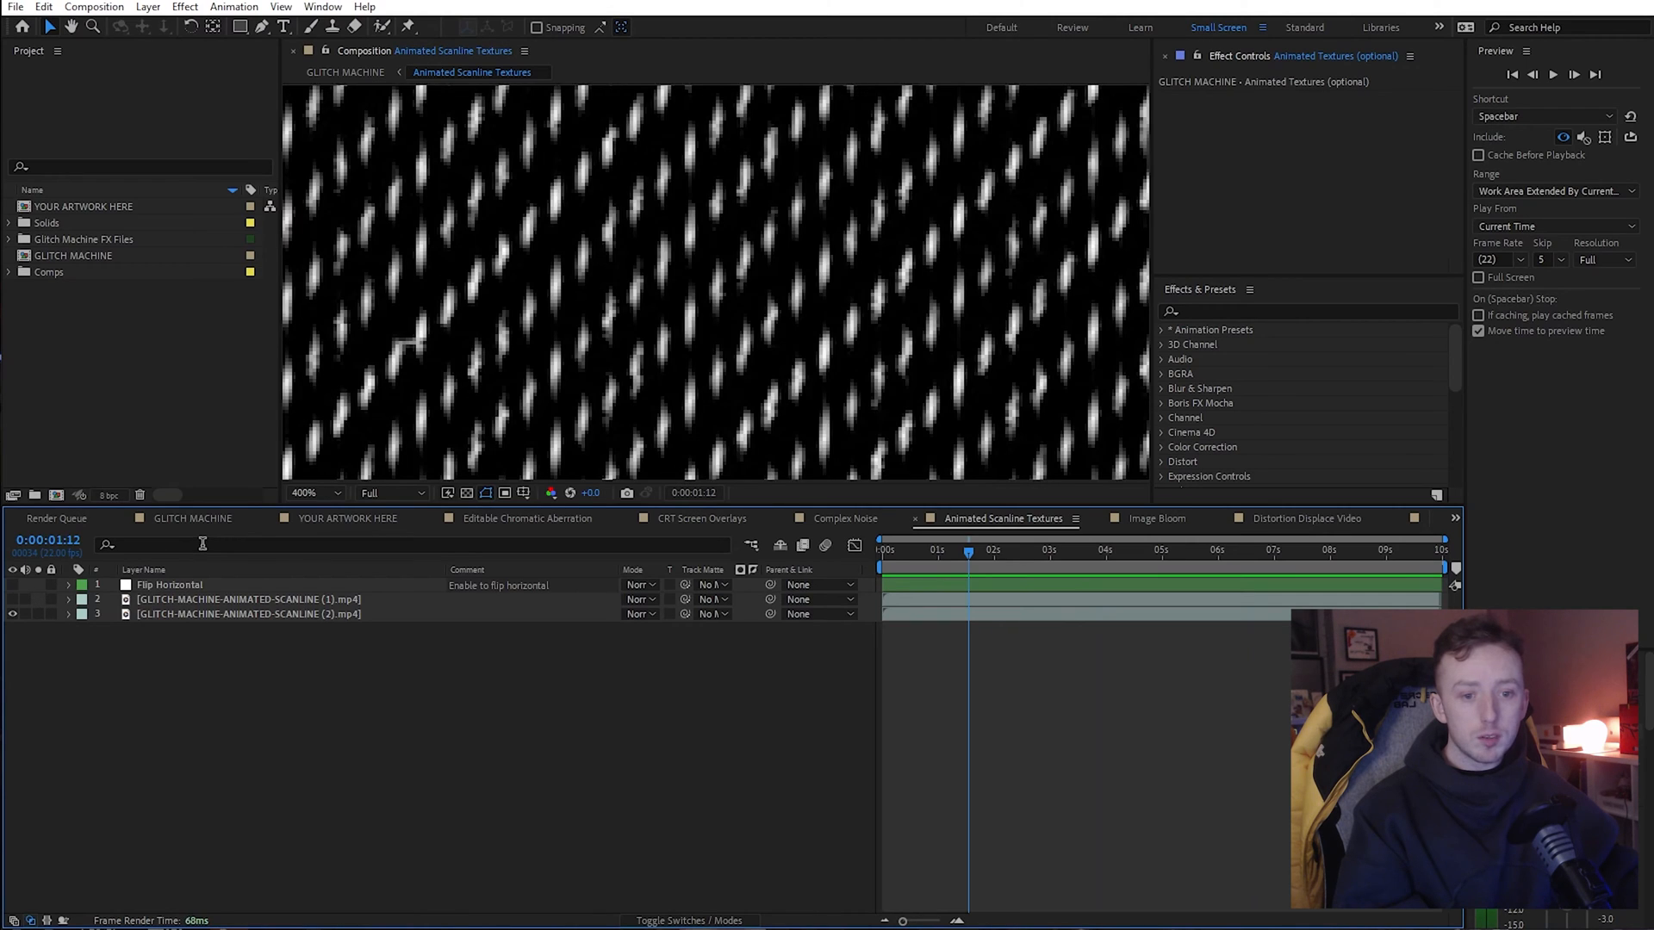
Return to the GLITCH MACHINE composition and inspect the animated texture over the artwork from 400% to 50%, scrubbing to 0:00:01:16
click(193, 517)
key(comma)
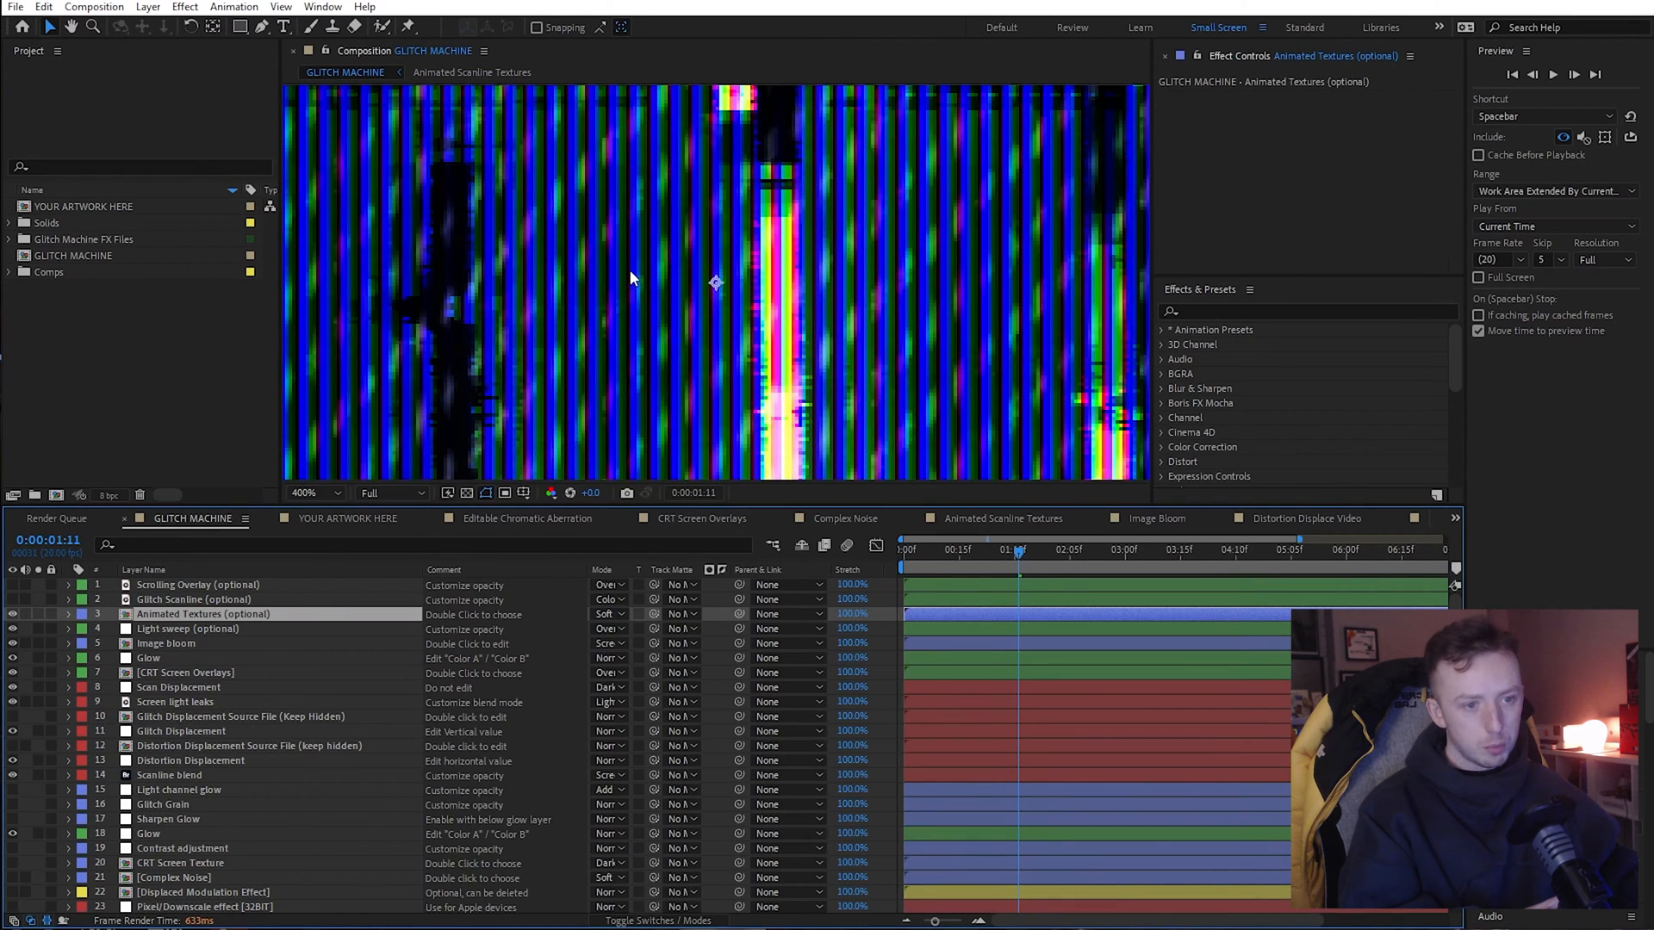
key(comma)
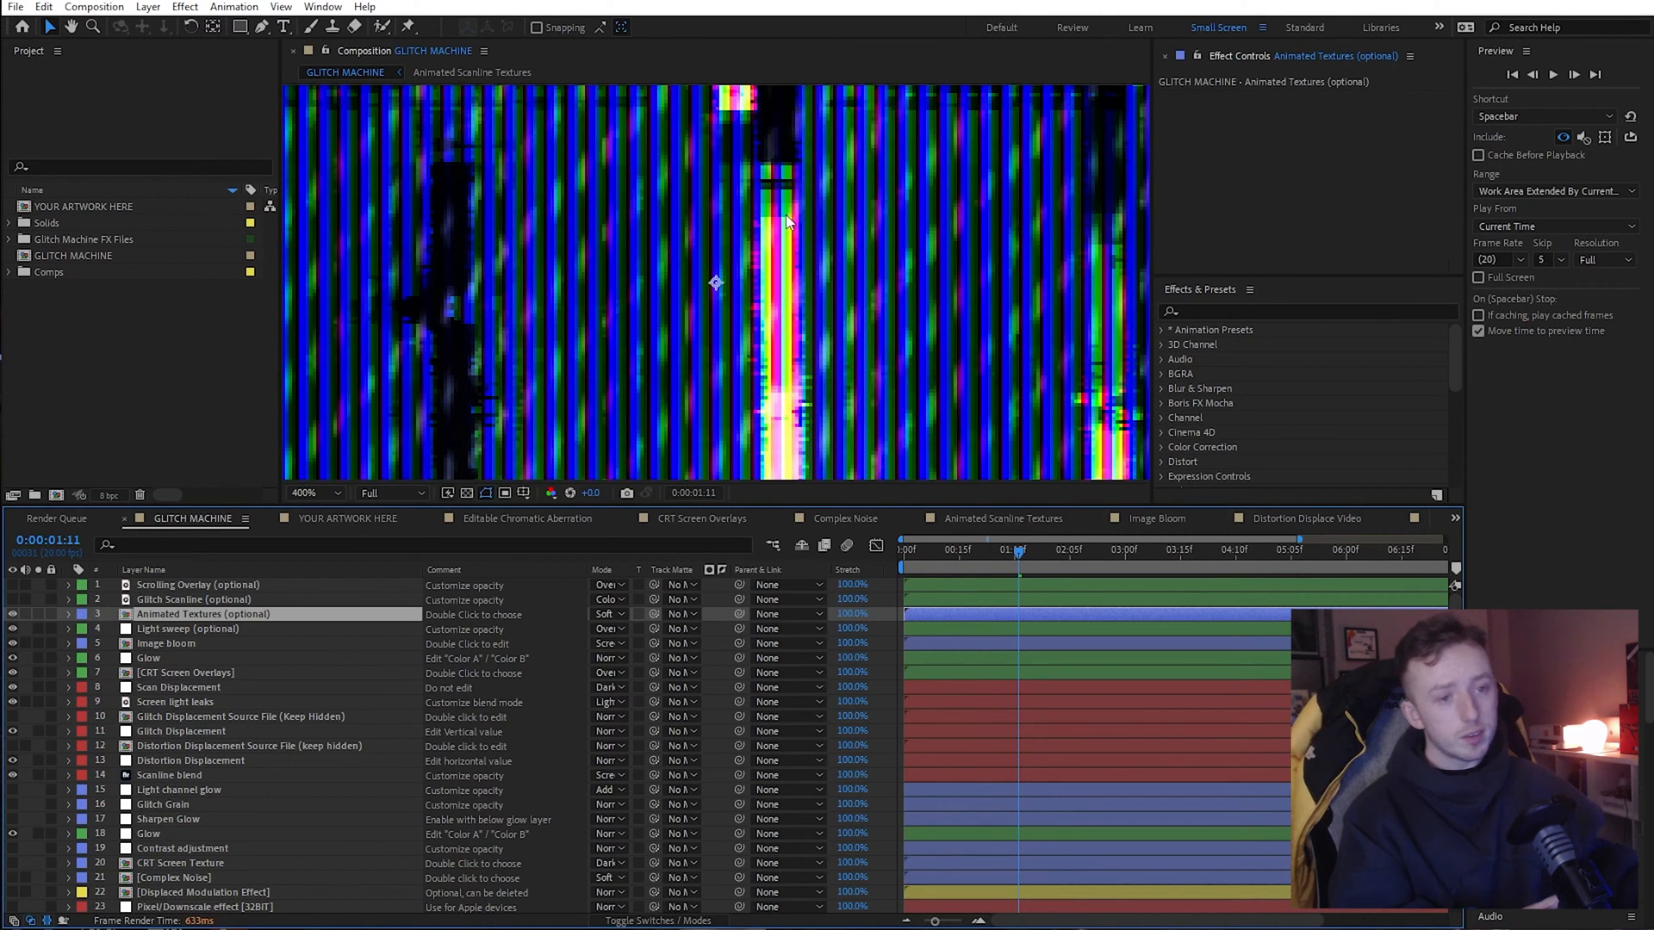
key(comma)
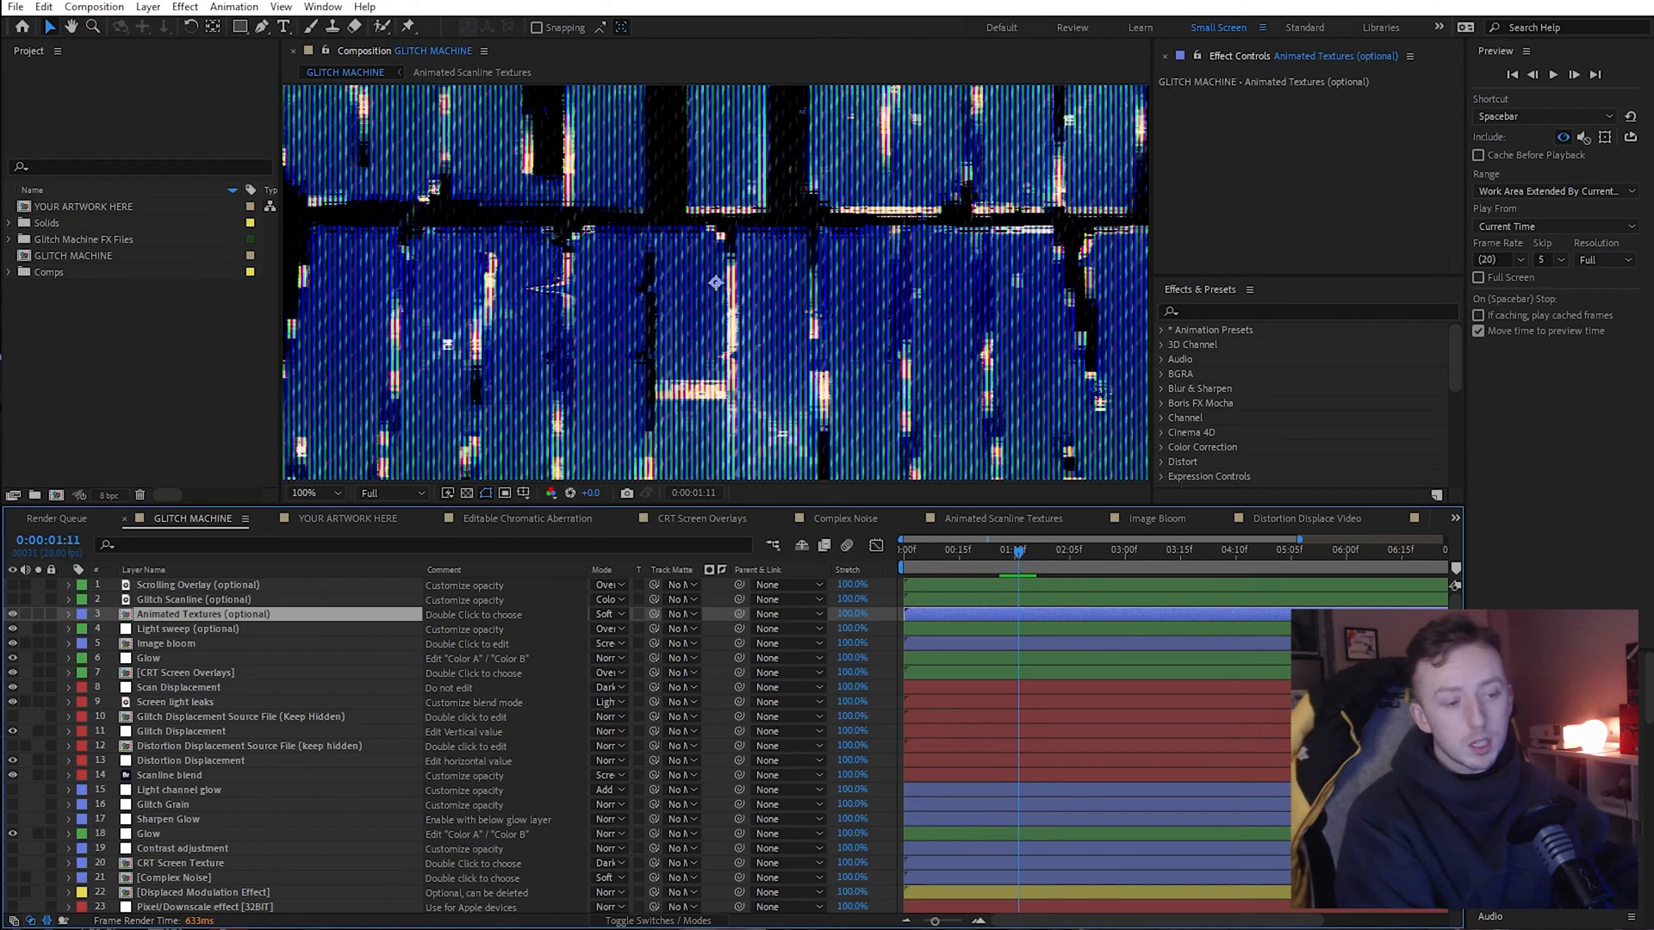
drag(943, 577, 1037, 577)
key(comma)
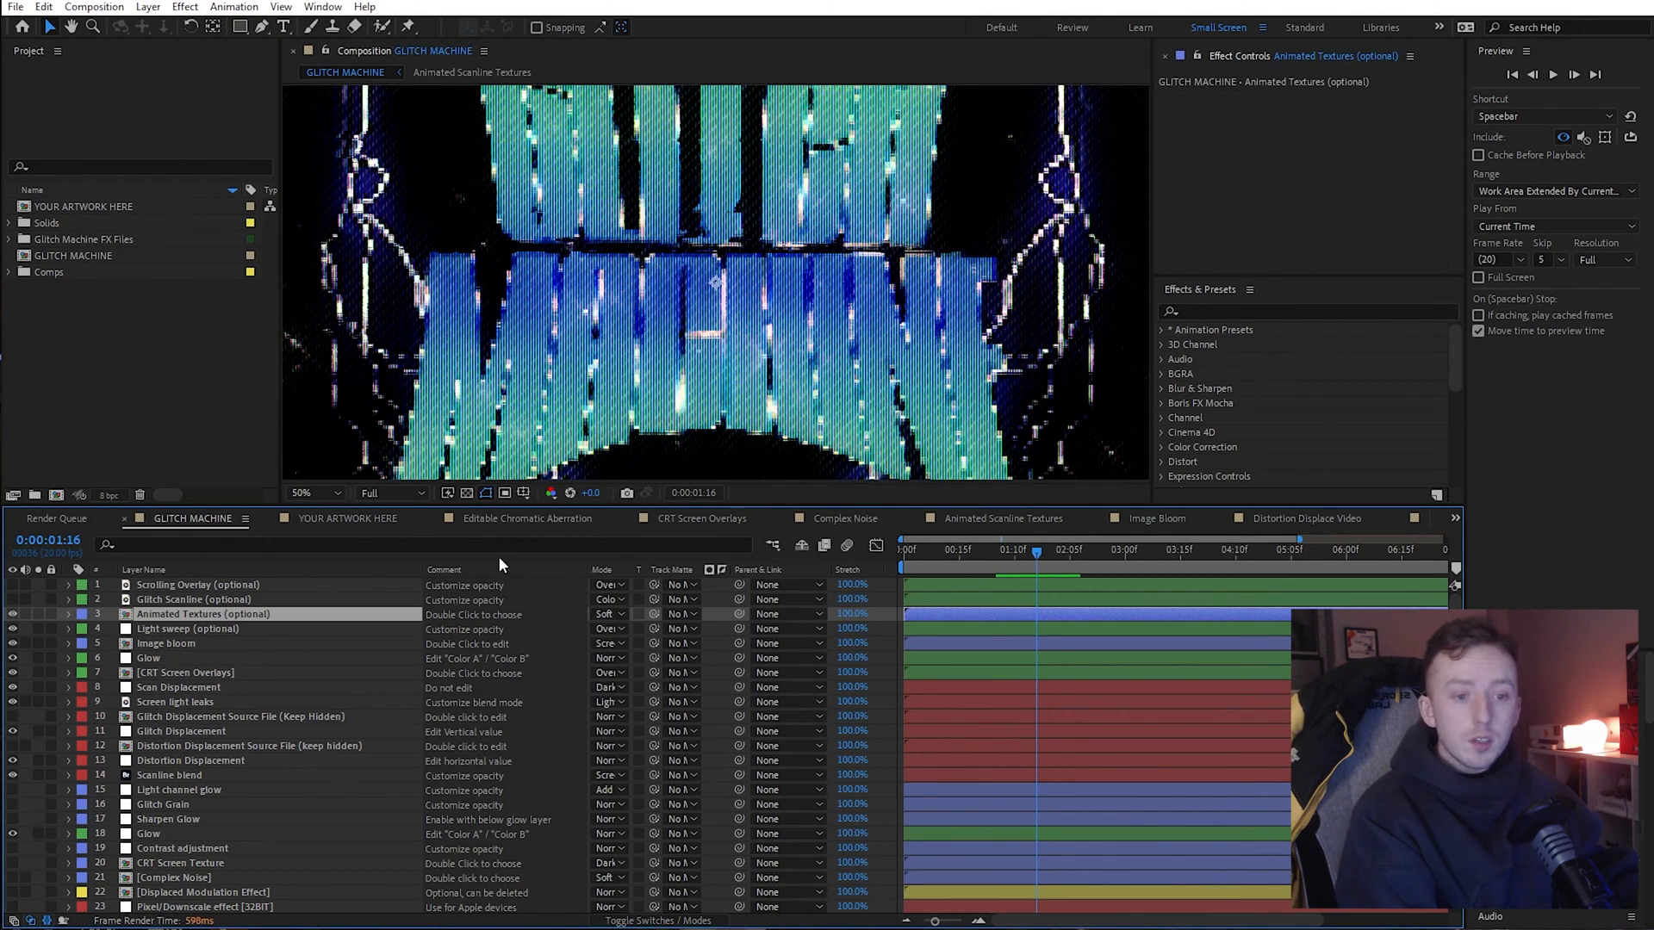
Look through the Editable Chromatic Aberration, YOUR ARTWORK HERE, CRT Screen Overlays and Complex Noise compositions, returning to GLITCH MACHINE
click(338, 533)
click(509, 519)
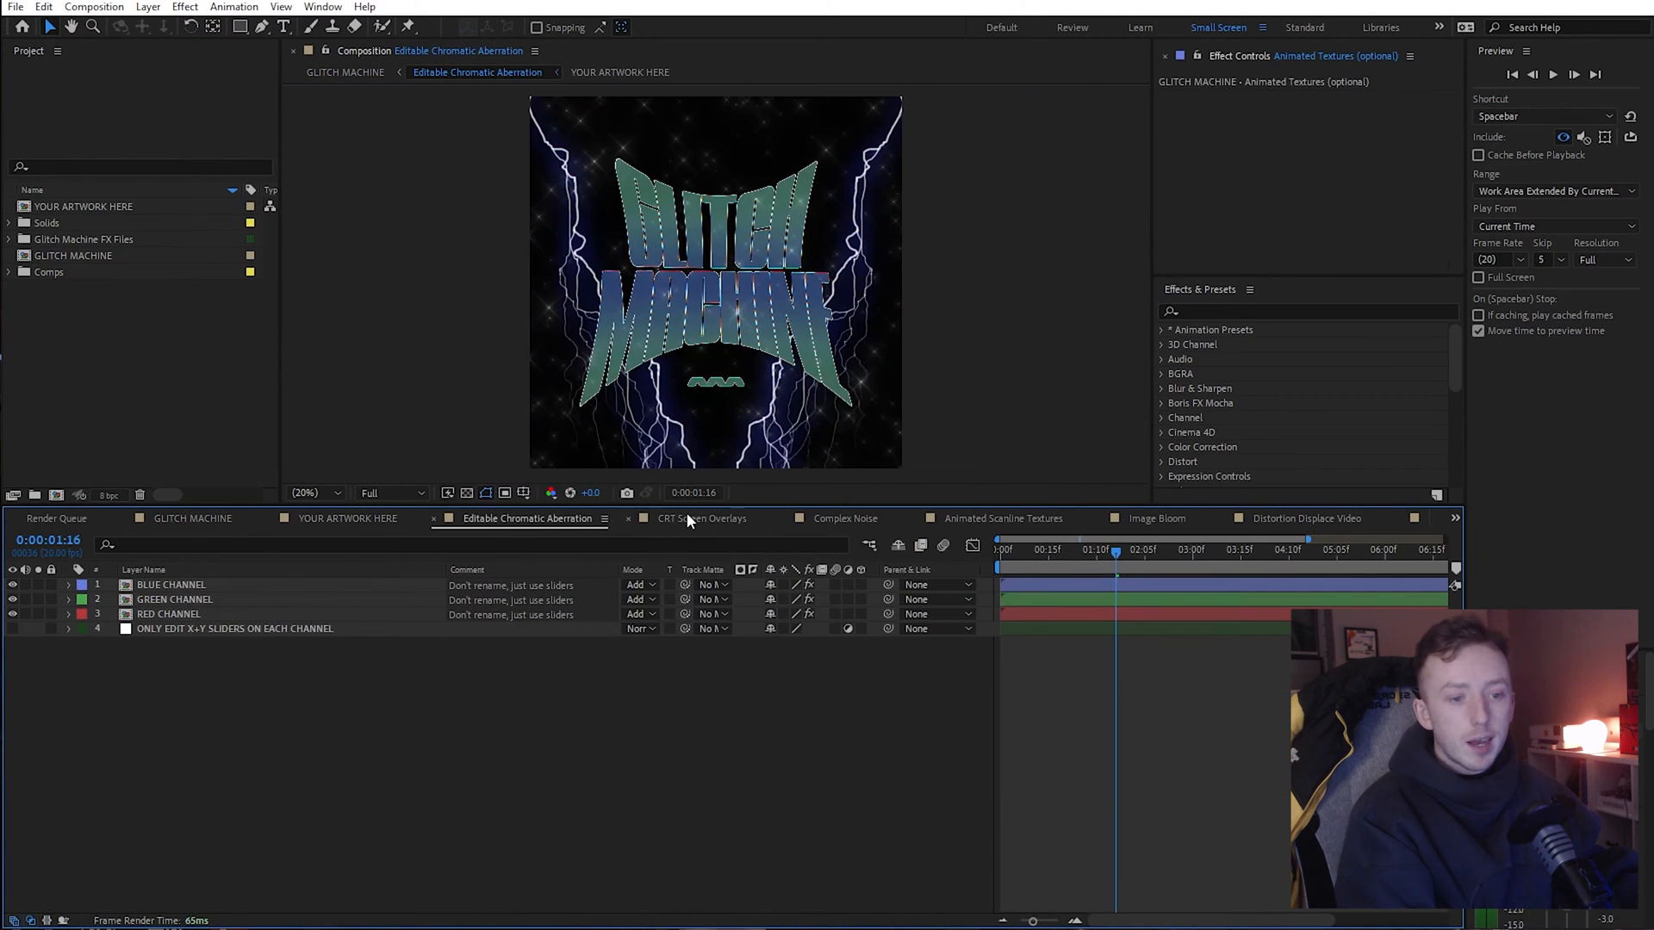
click(392, 520)
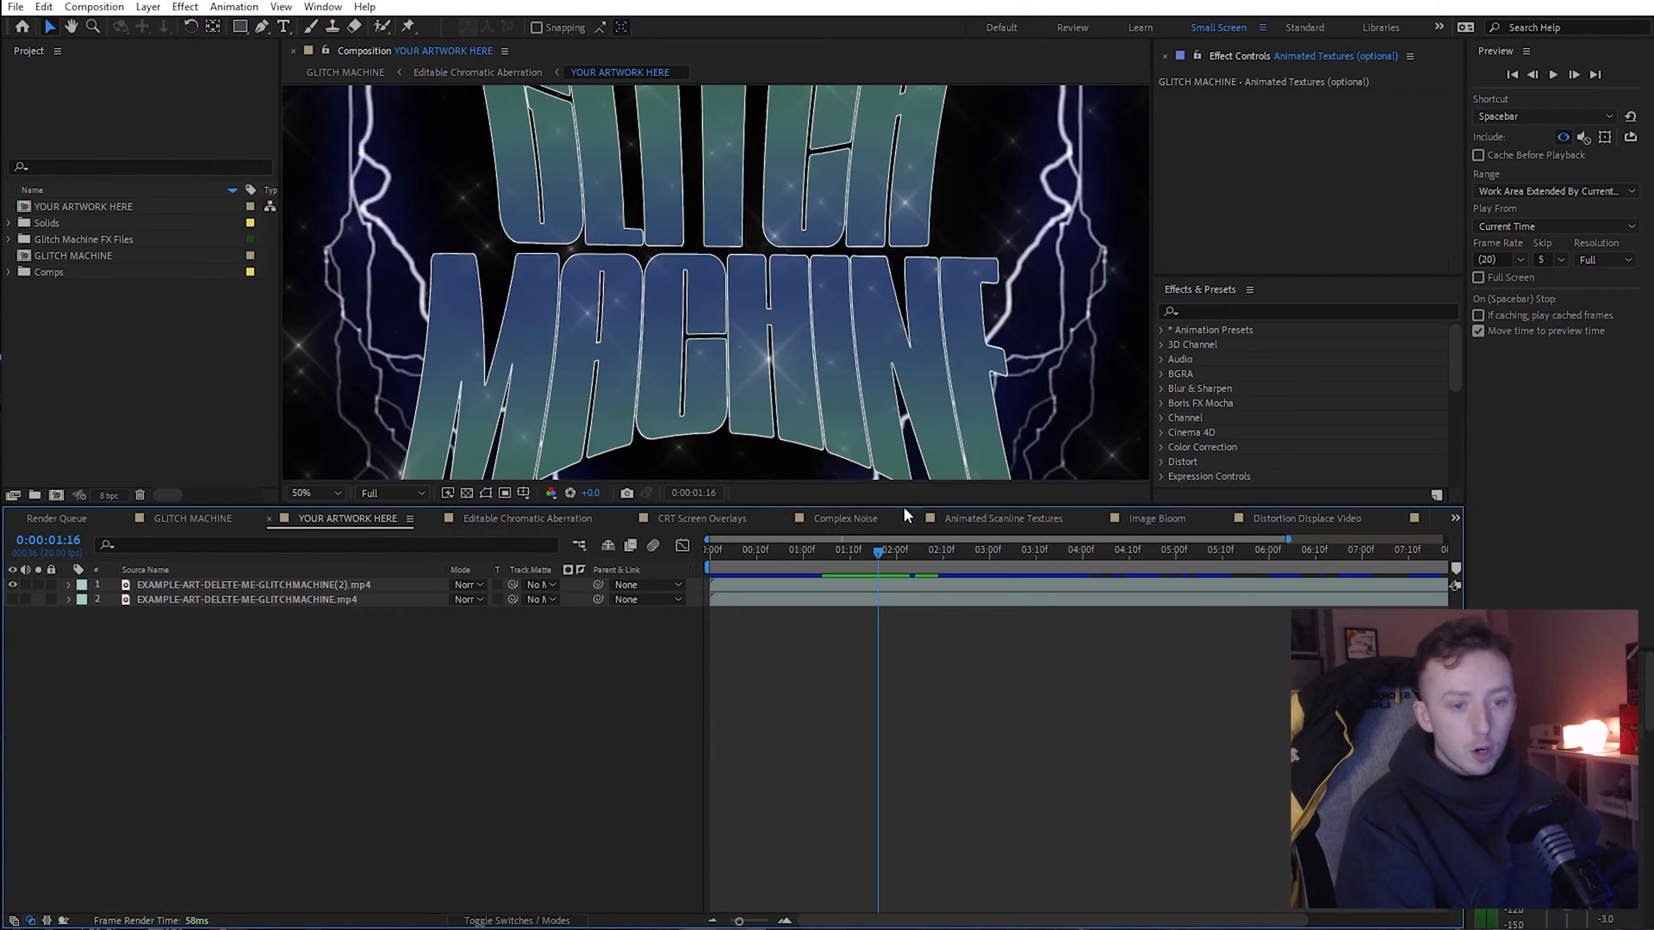
click(678, 520)
click(845, 519)
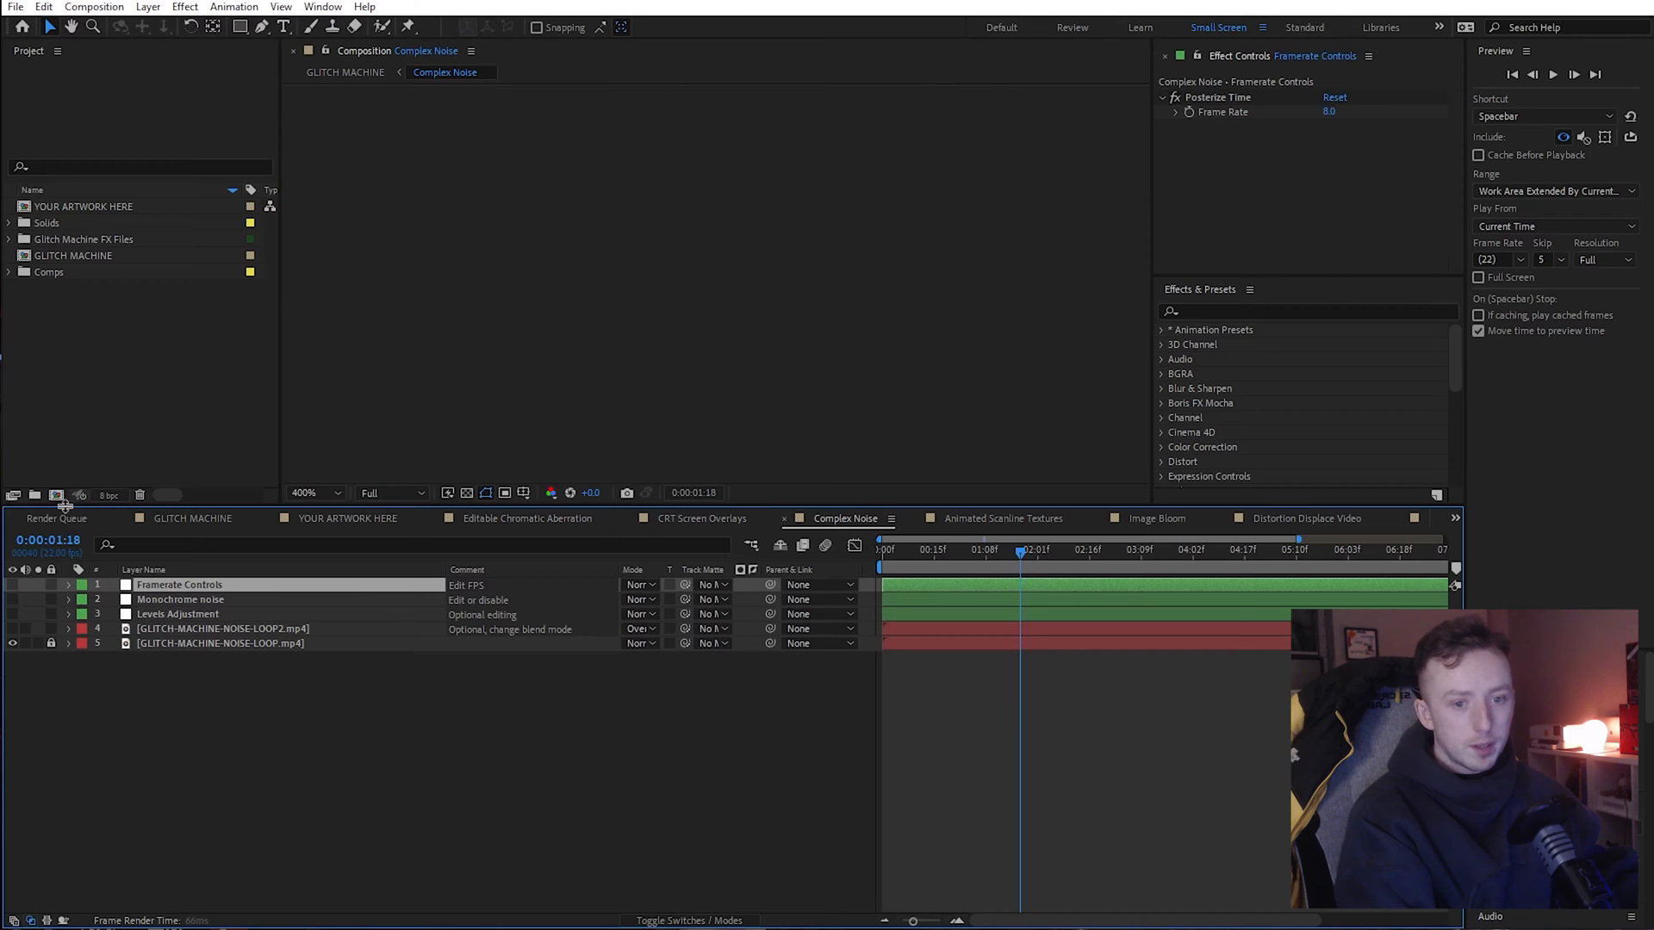
click(191, 519)
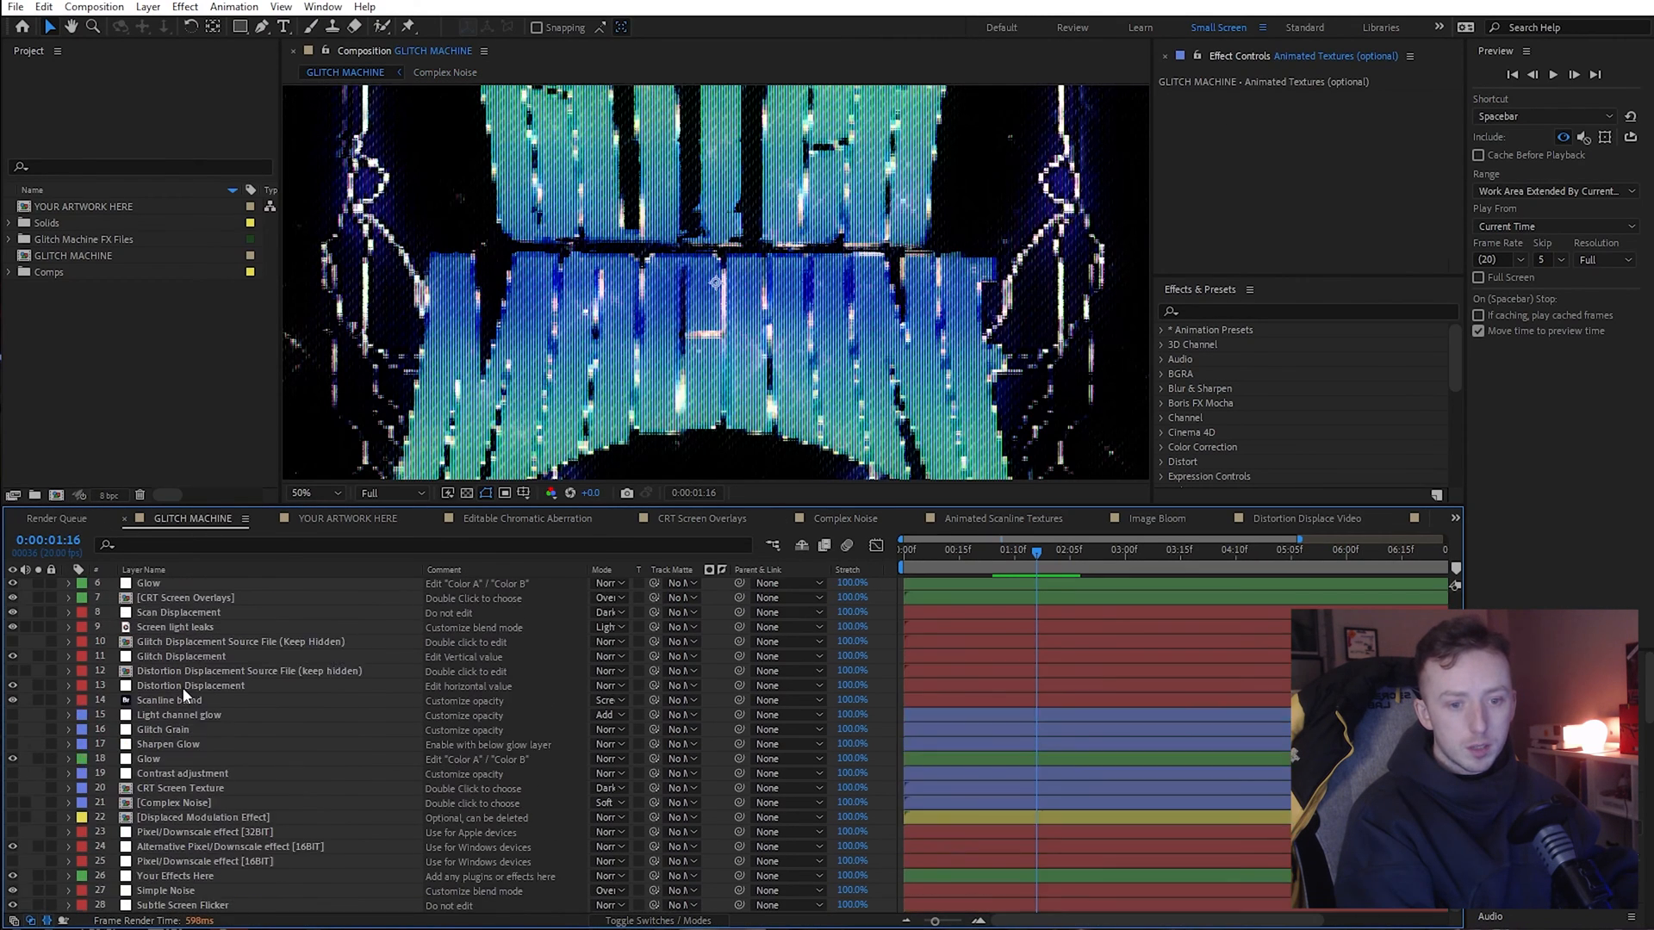
click(347, 518)
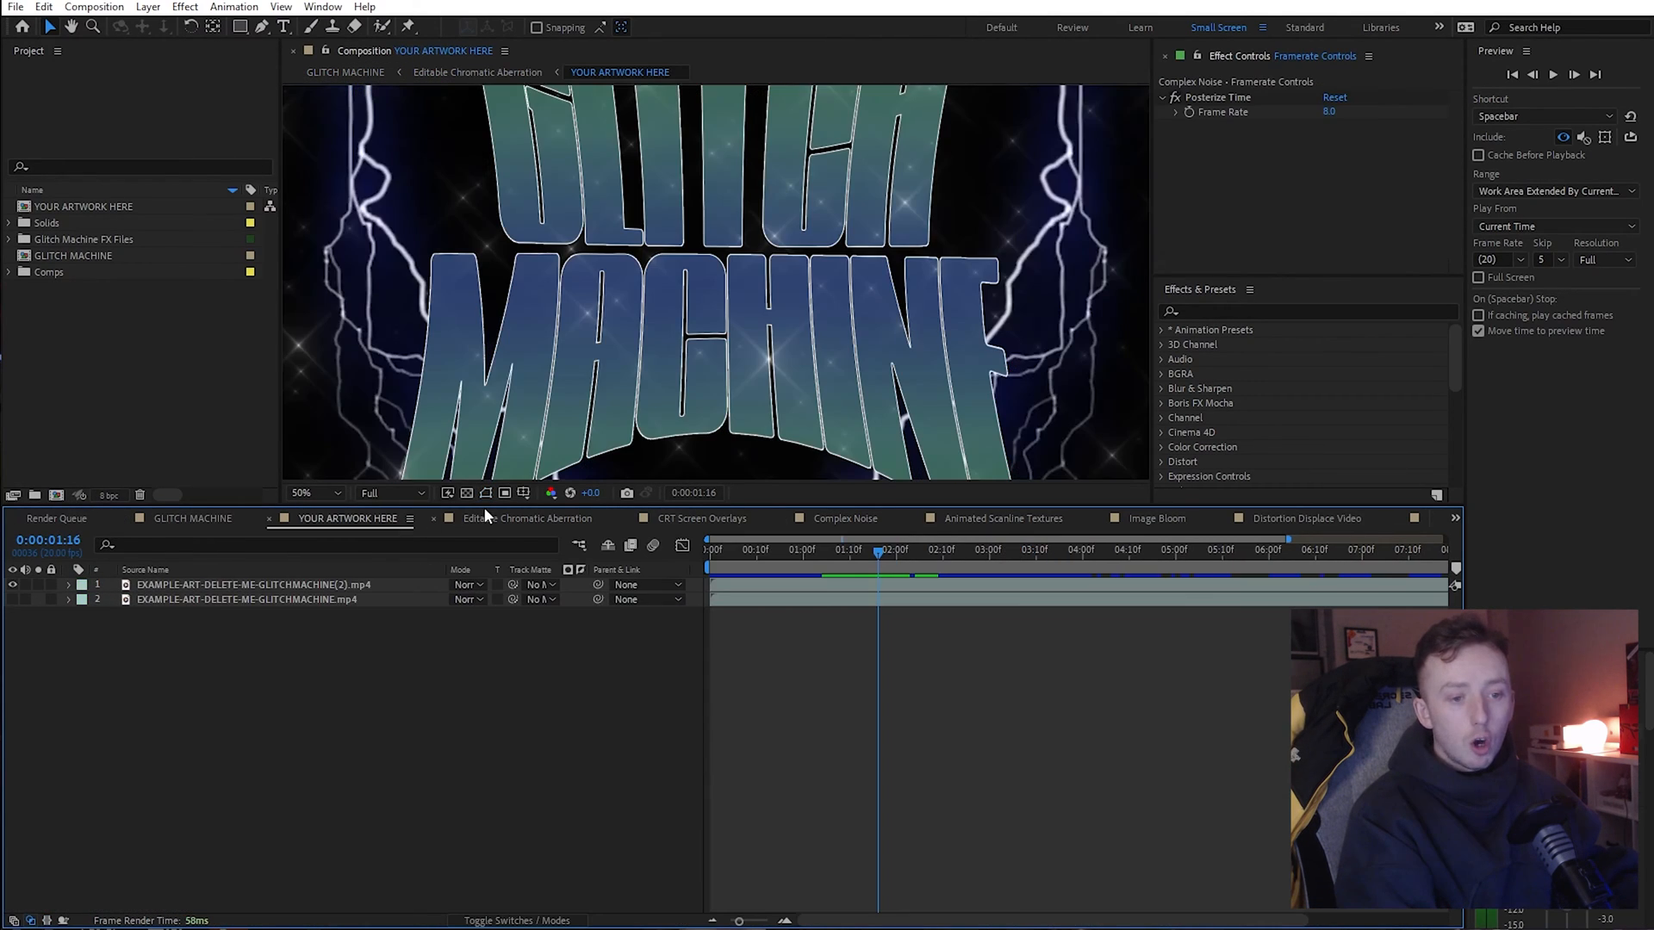
click(498, 517)
click(701, 518)
click(845, 521)
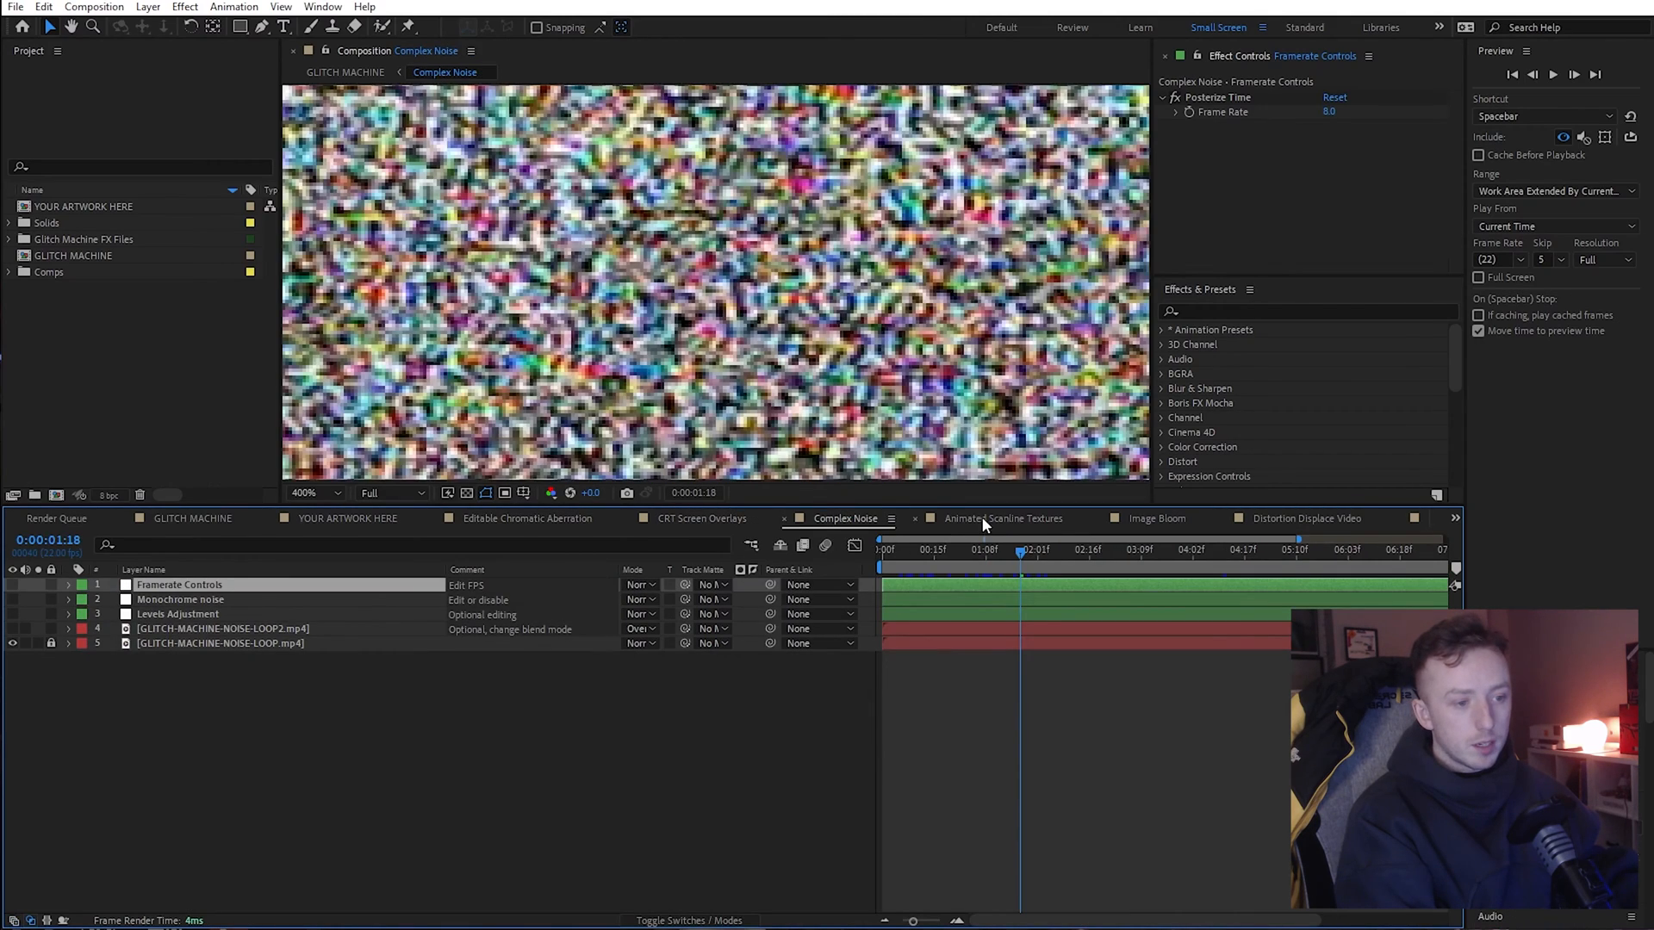
scroll(1030, 430, up, 1)
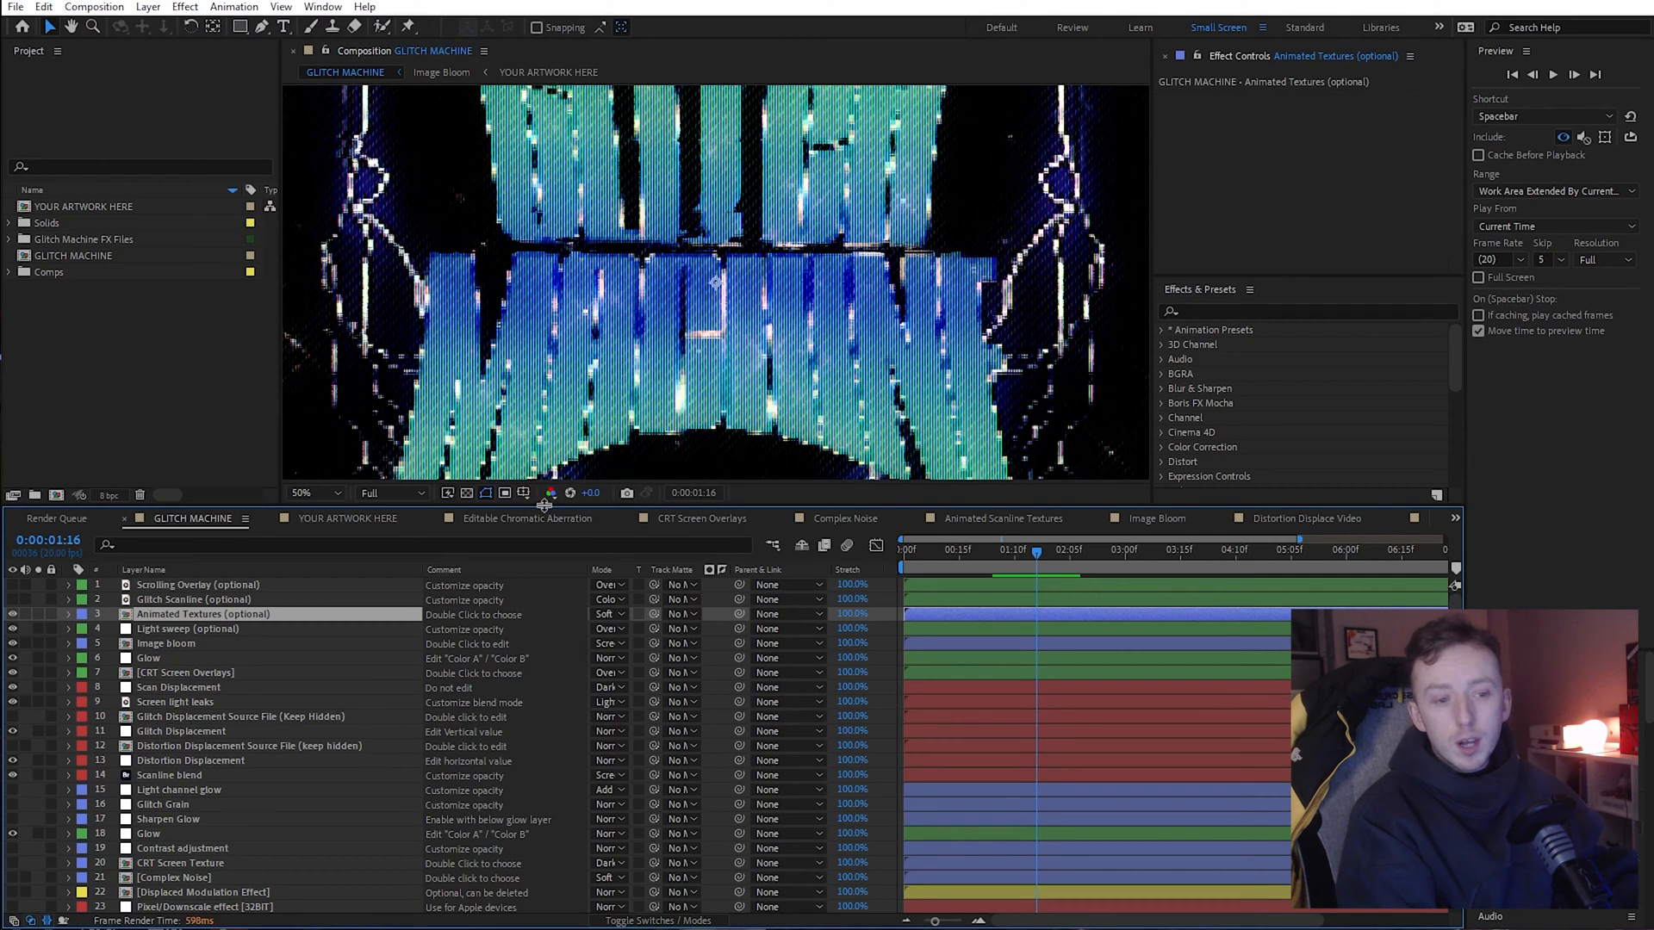
Enlarge the timeline to show all layers and review the Contrast adjustment, Sharpen Glow, Glow and Glitch Grain effect settings
drag(544, 504, 554, 372)
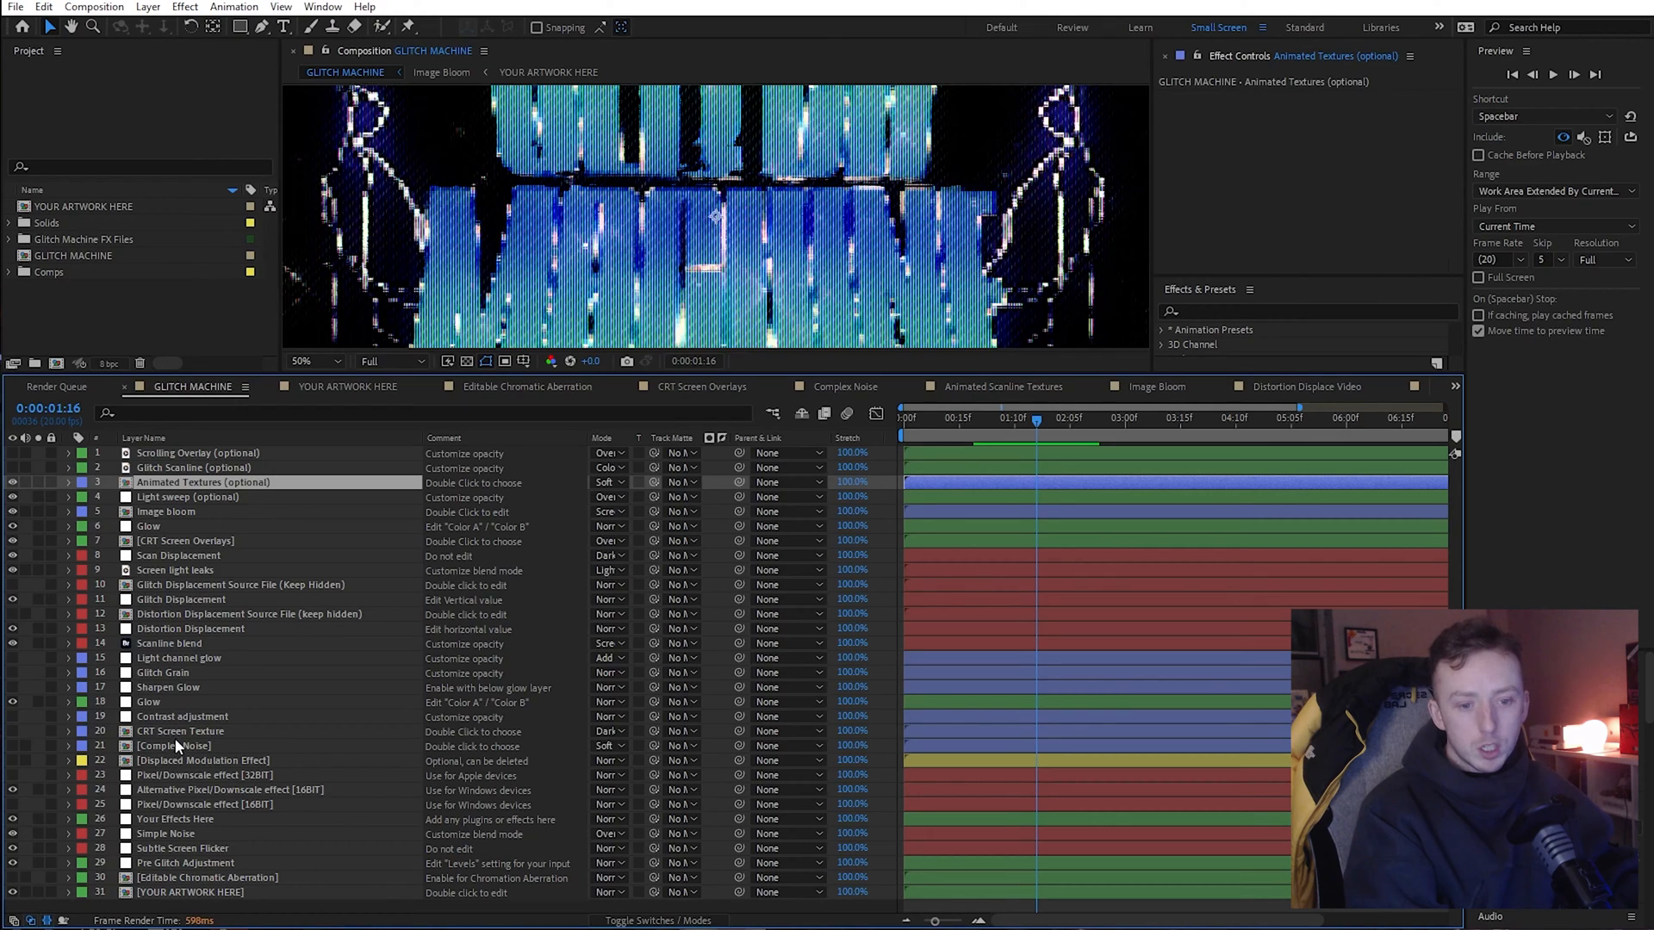
click(160, 719)
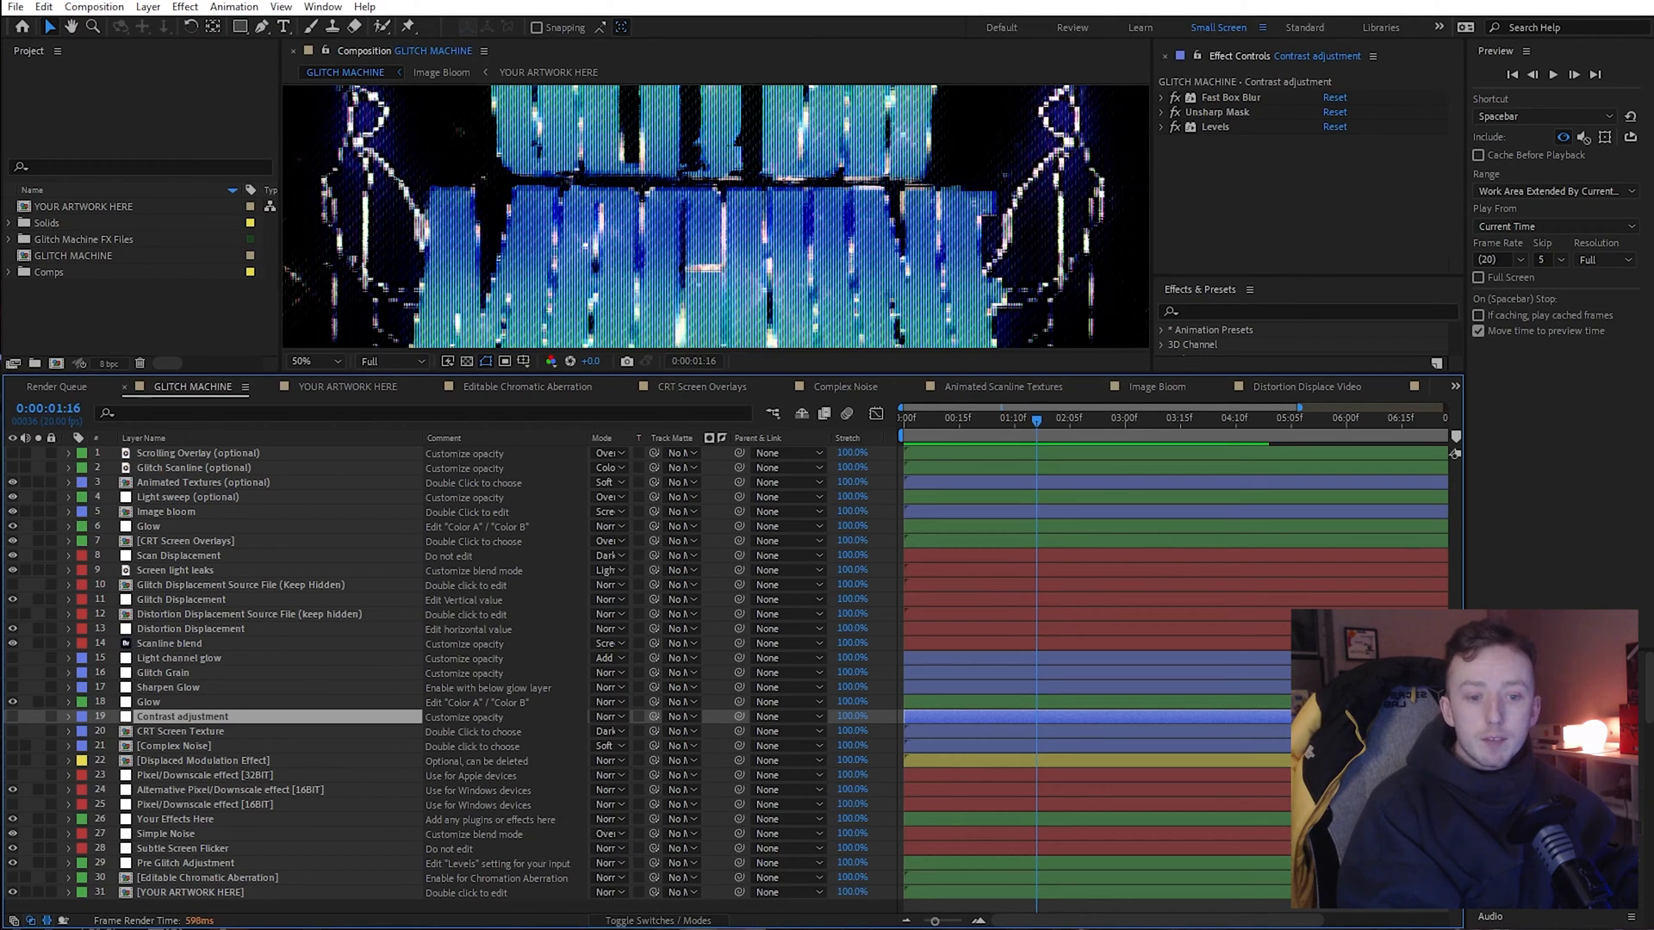
click(186, 689)
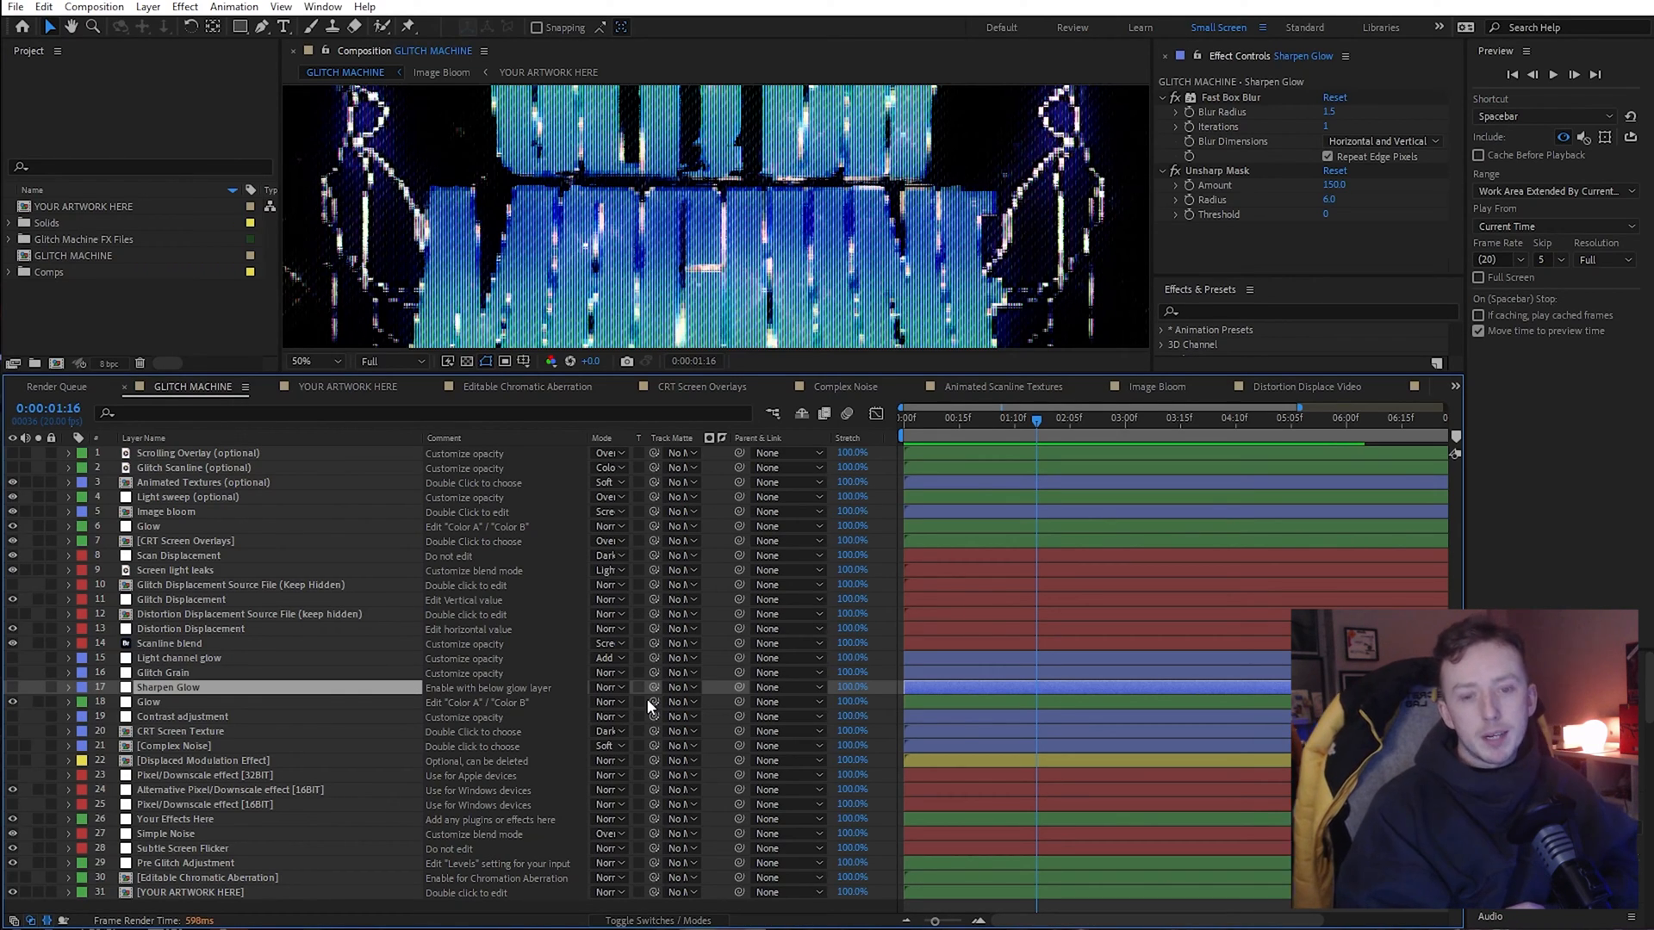
click(150, 705)
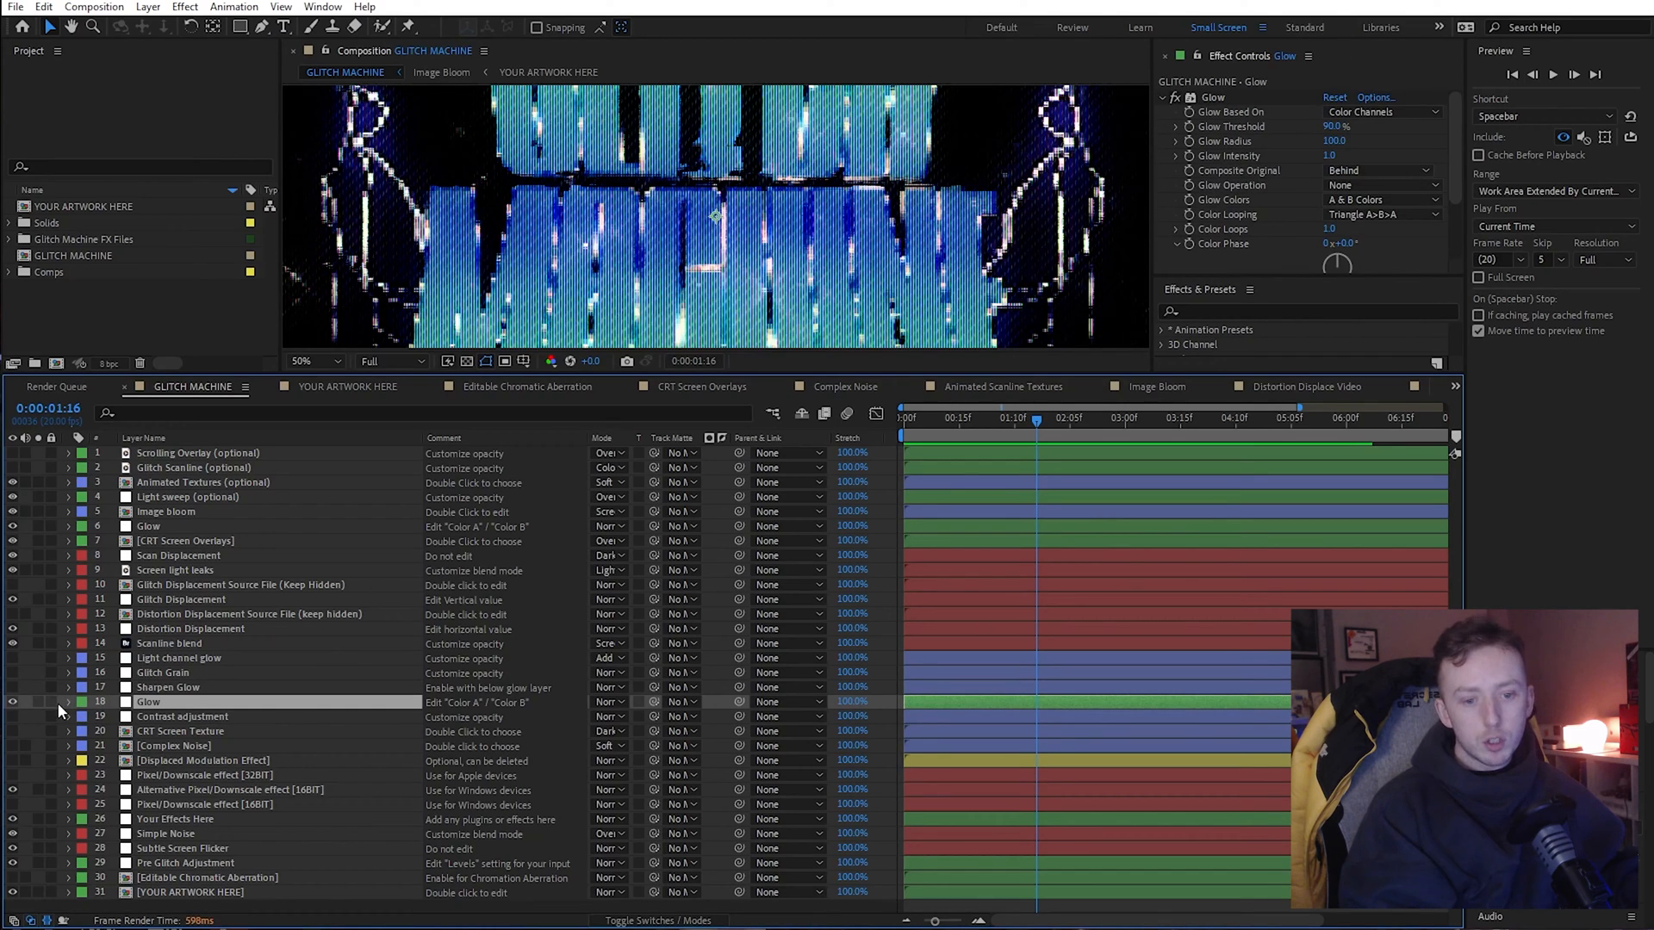
click(183, 689)
click(177, 672)
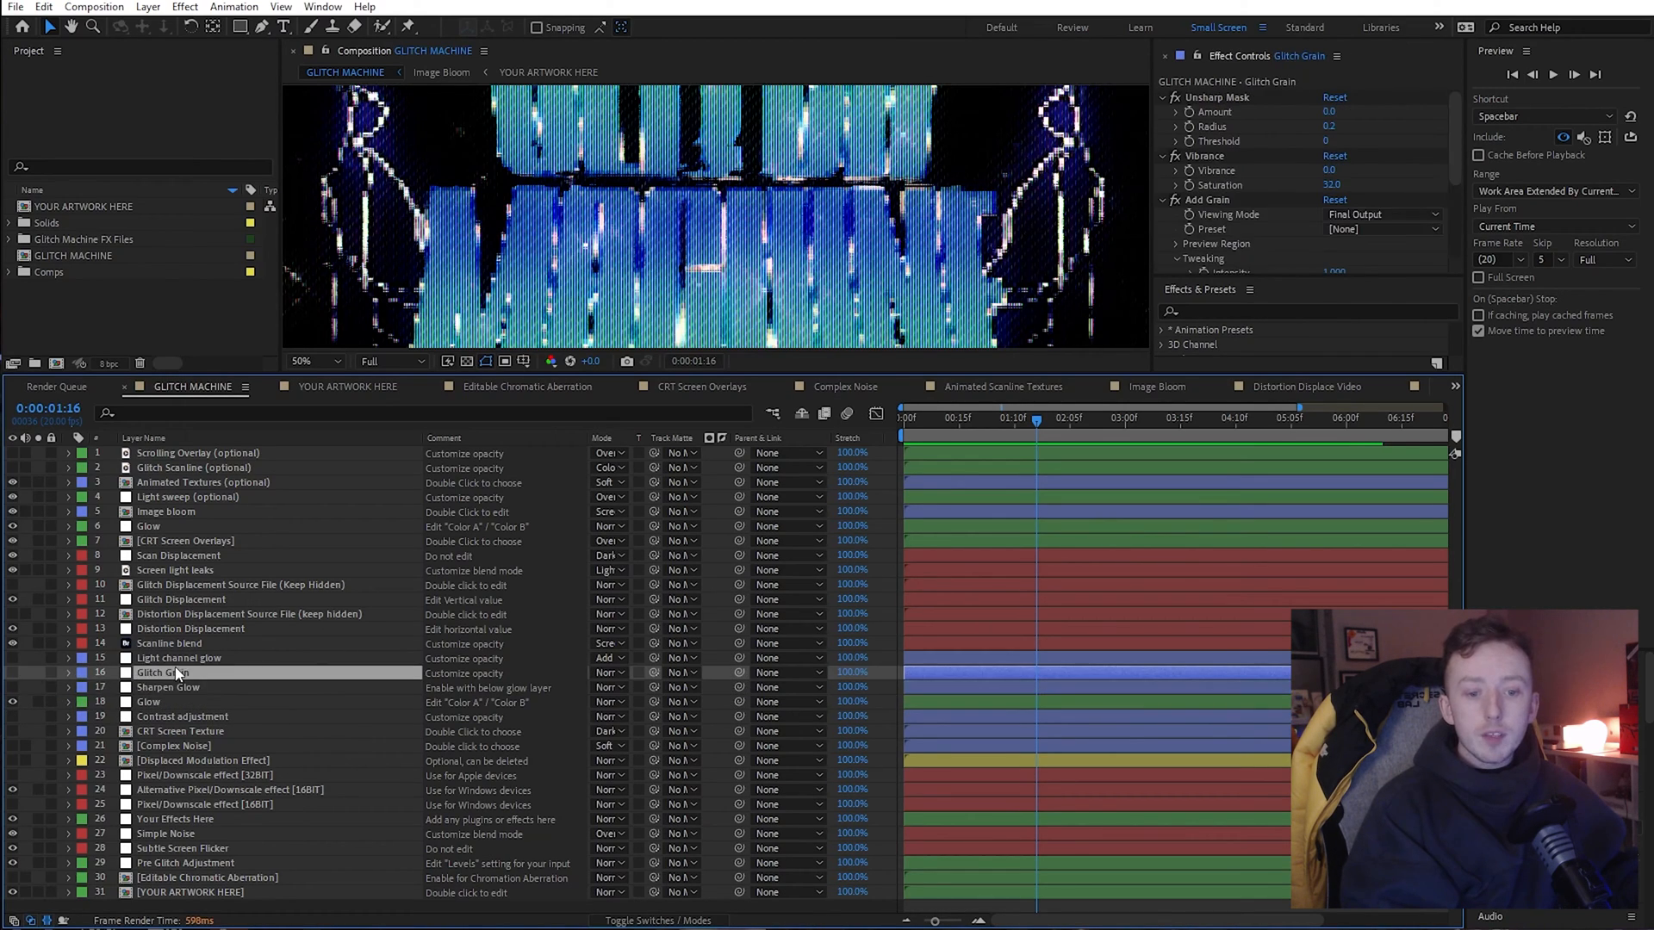
Make the Glitch Grain layer visible and inspect its effect on the lightning artwork at 400%
click(12, 673)
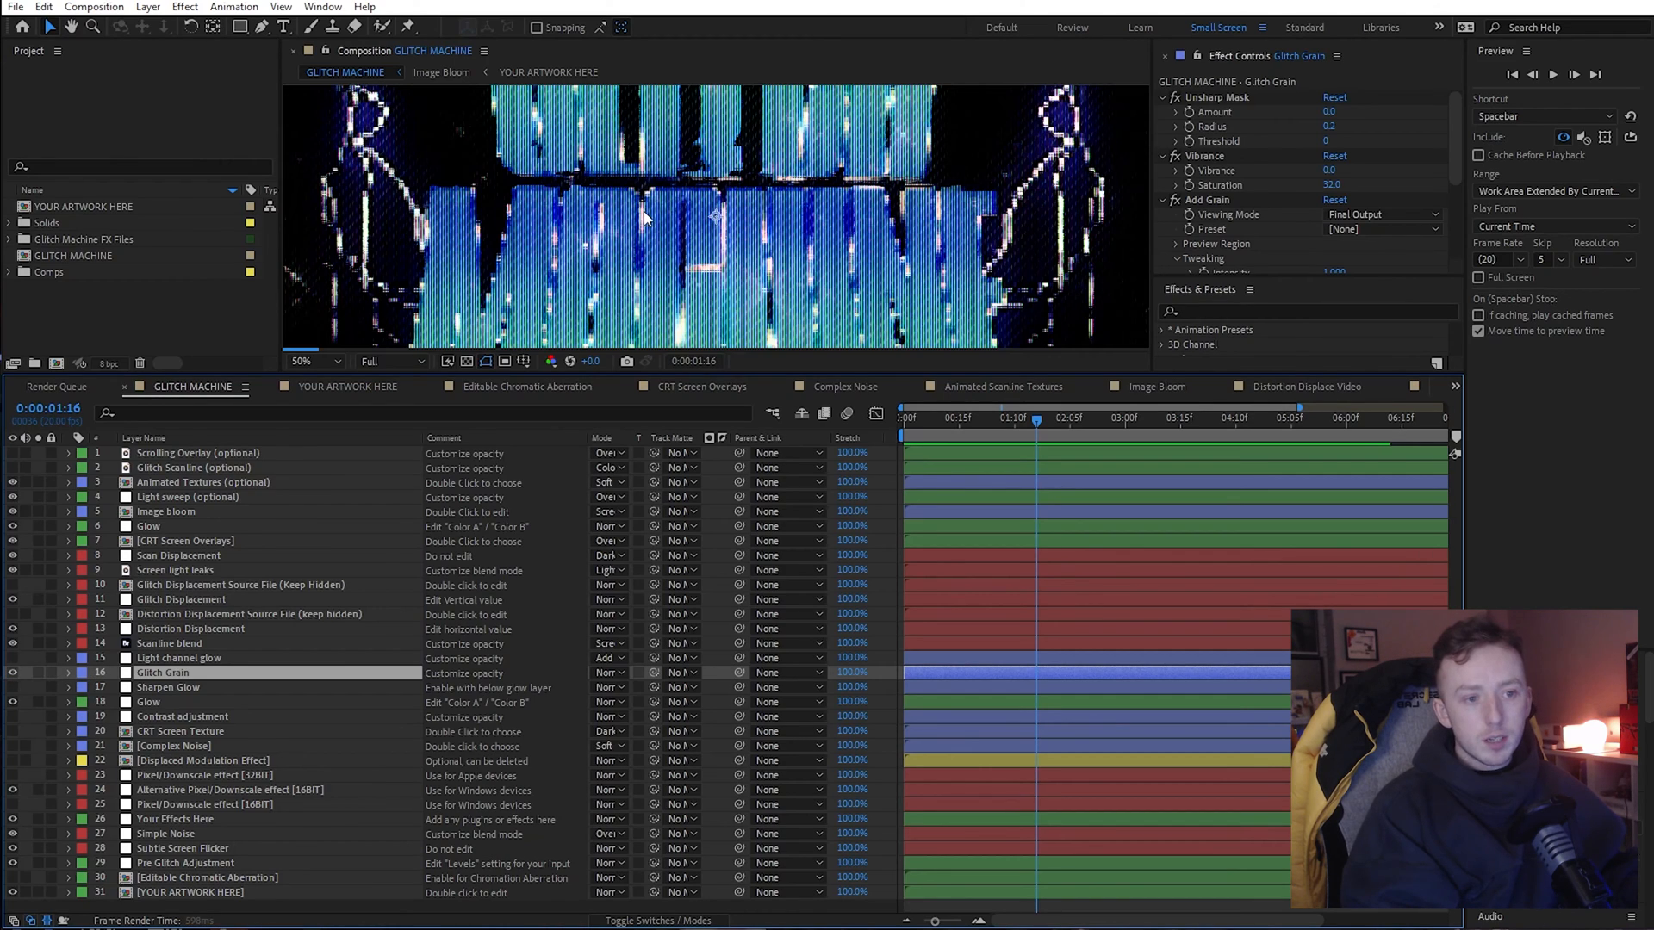
scroll(643, 210, up, 5)
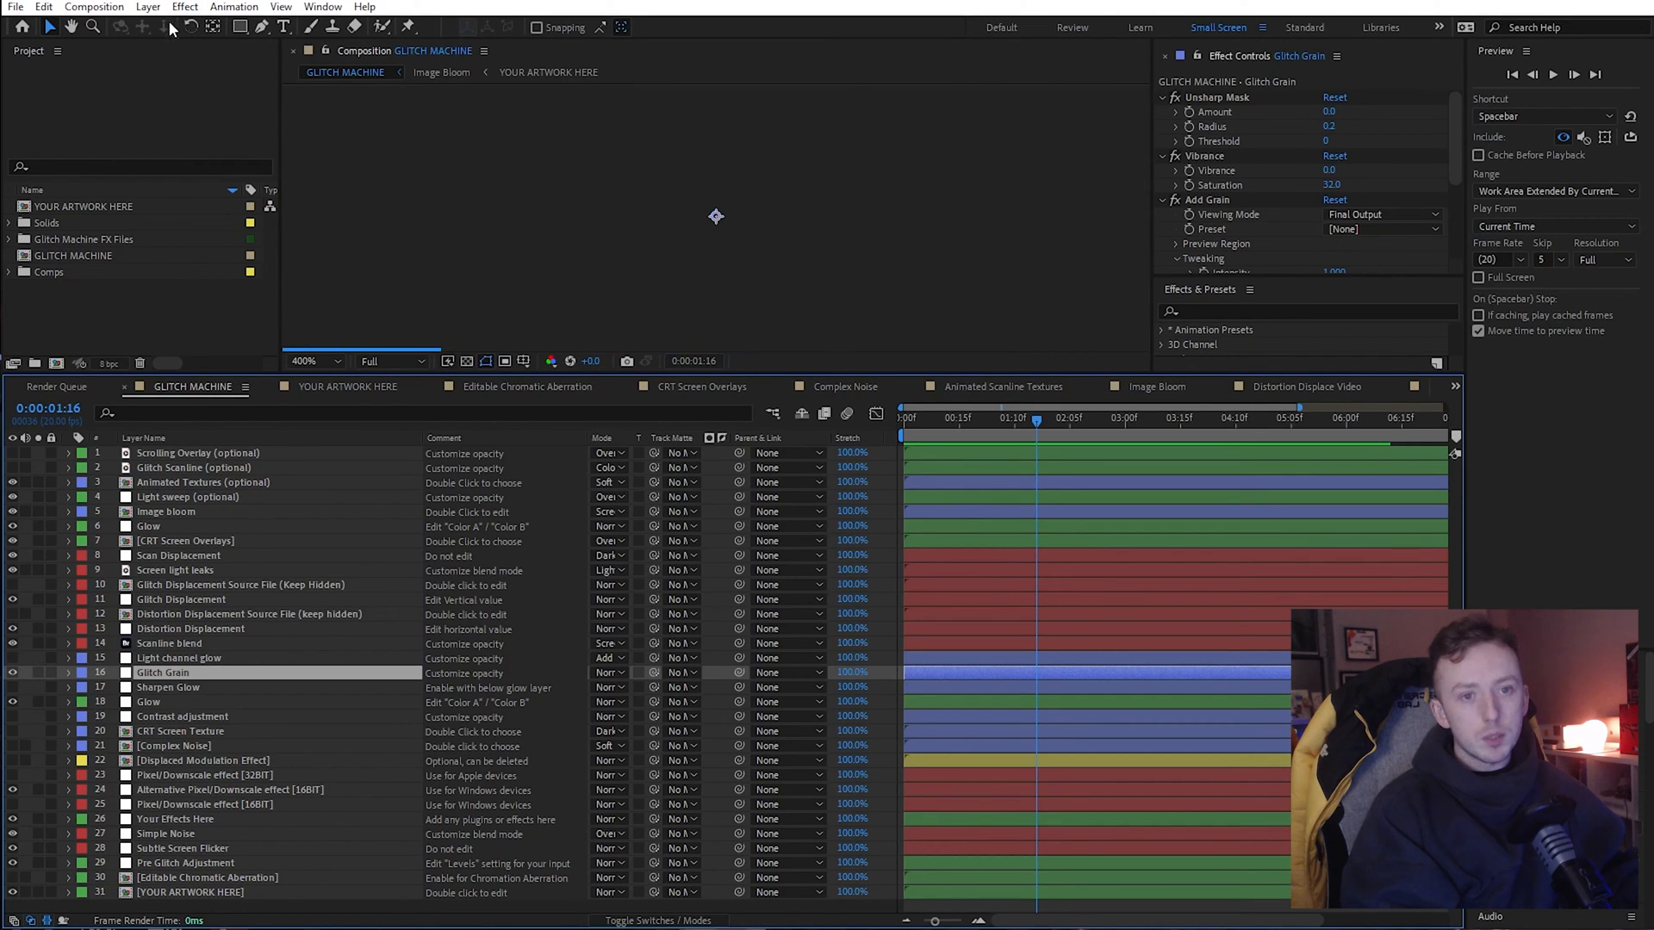
click(71, 25)
drag(556, 175, 1026, 222)
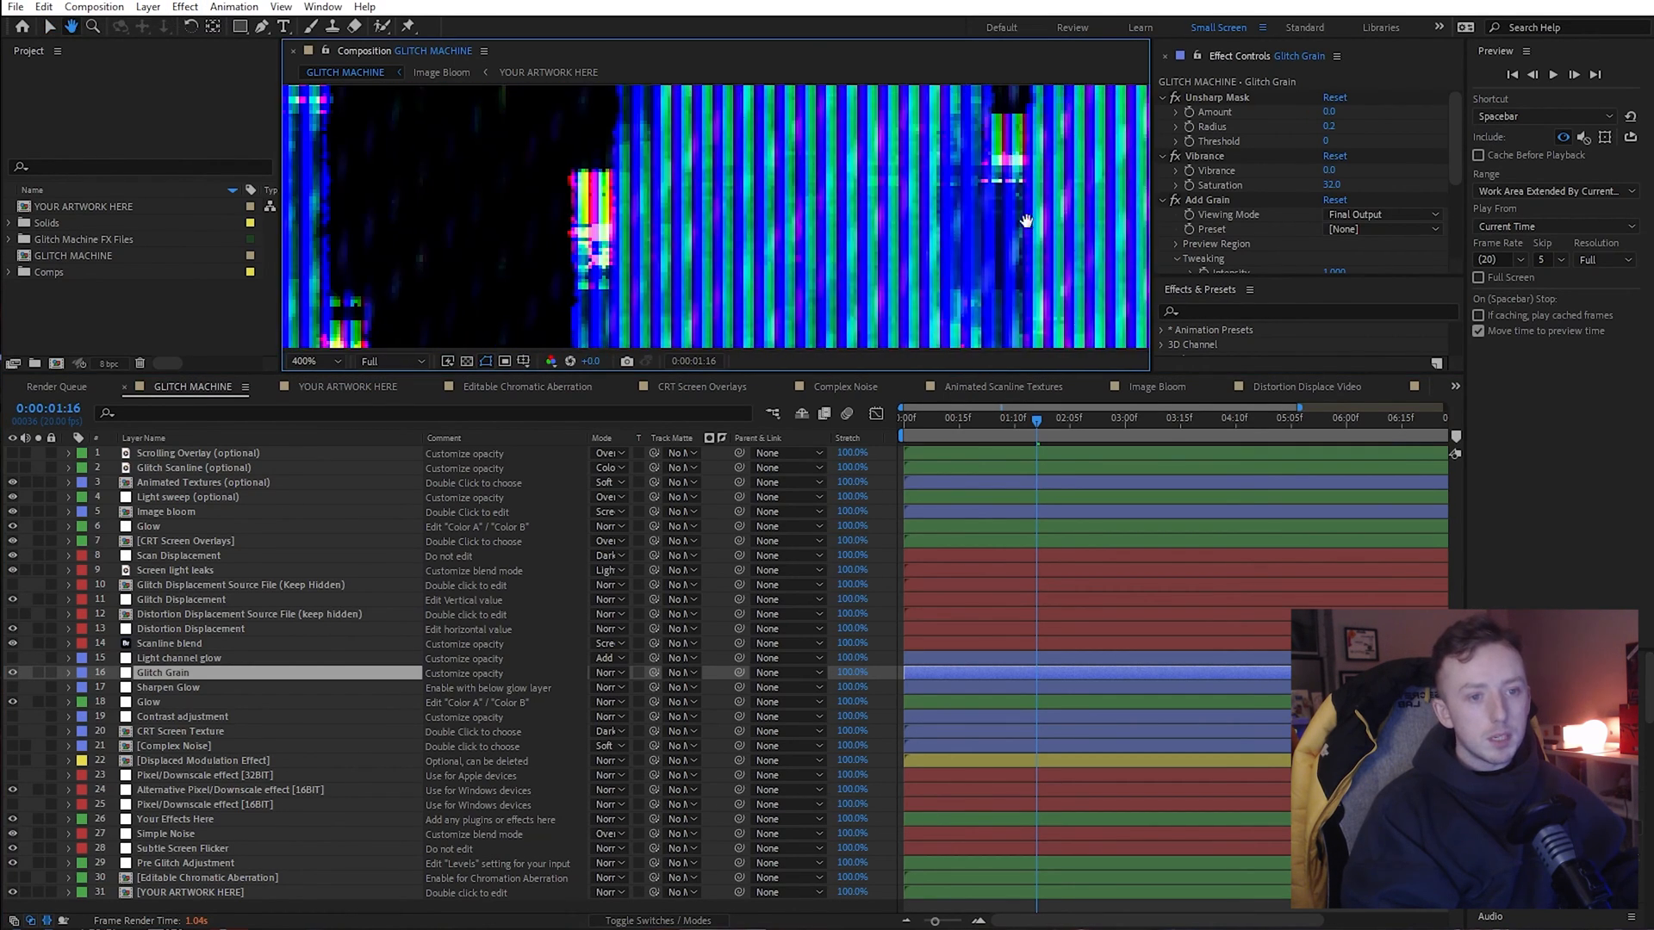
drag(584, 223, 1060, 248)
drag(413, 226, 1137, 246)
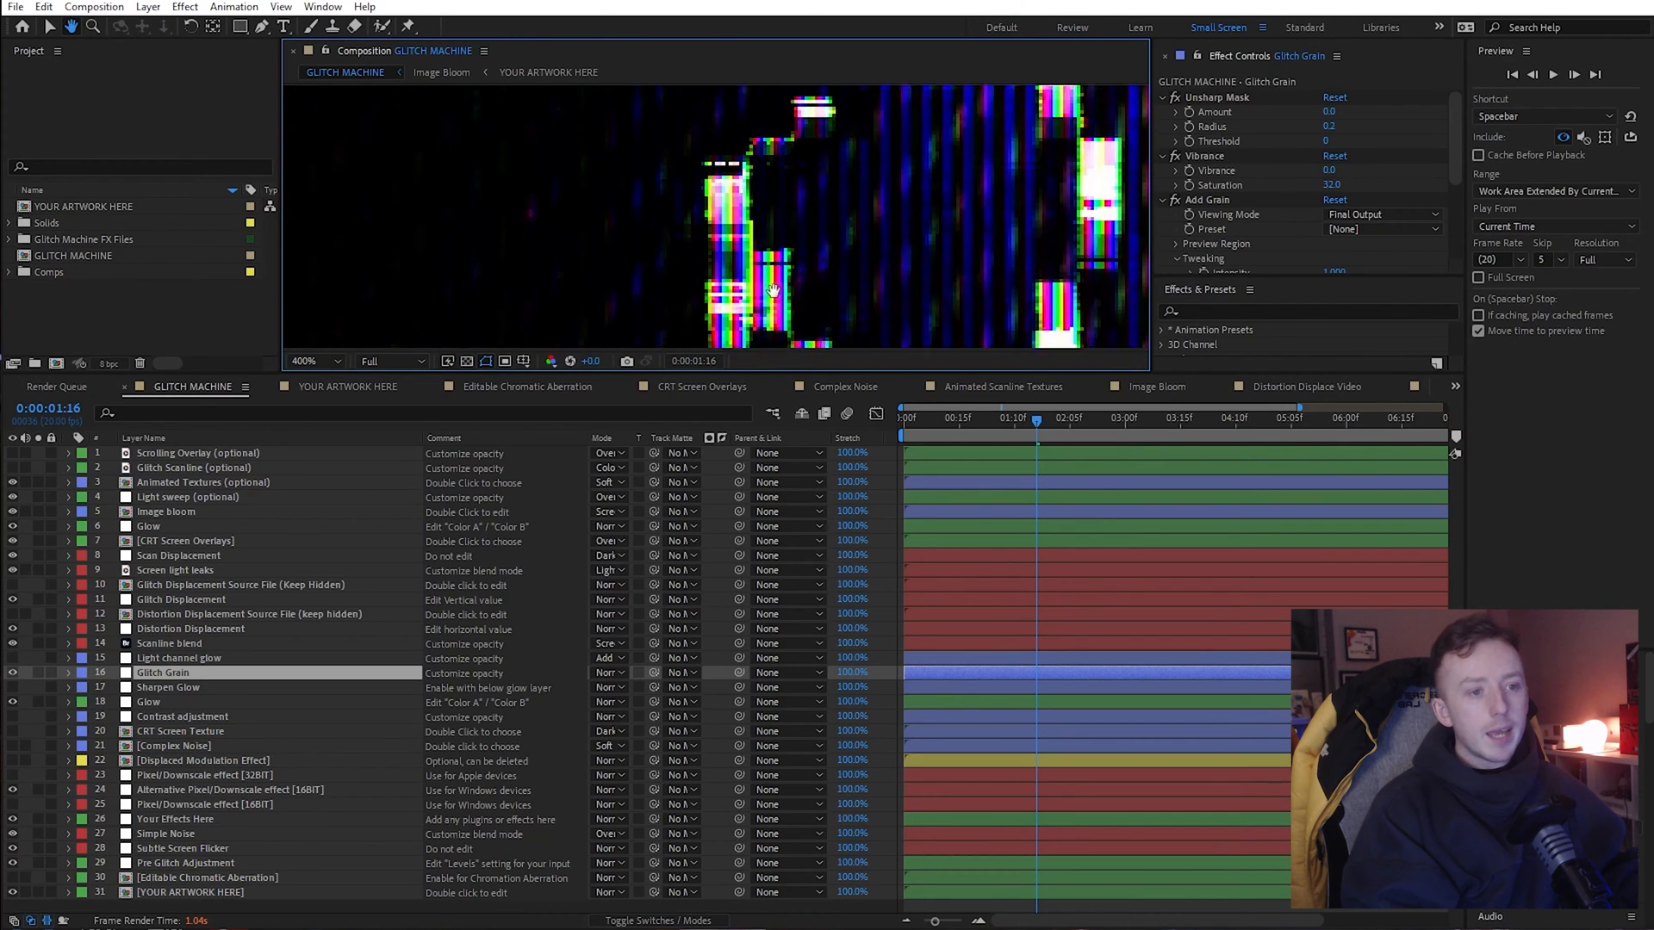
drag(689, 159, 720, 330)
drag(773, 191, 758, 235)
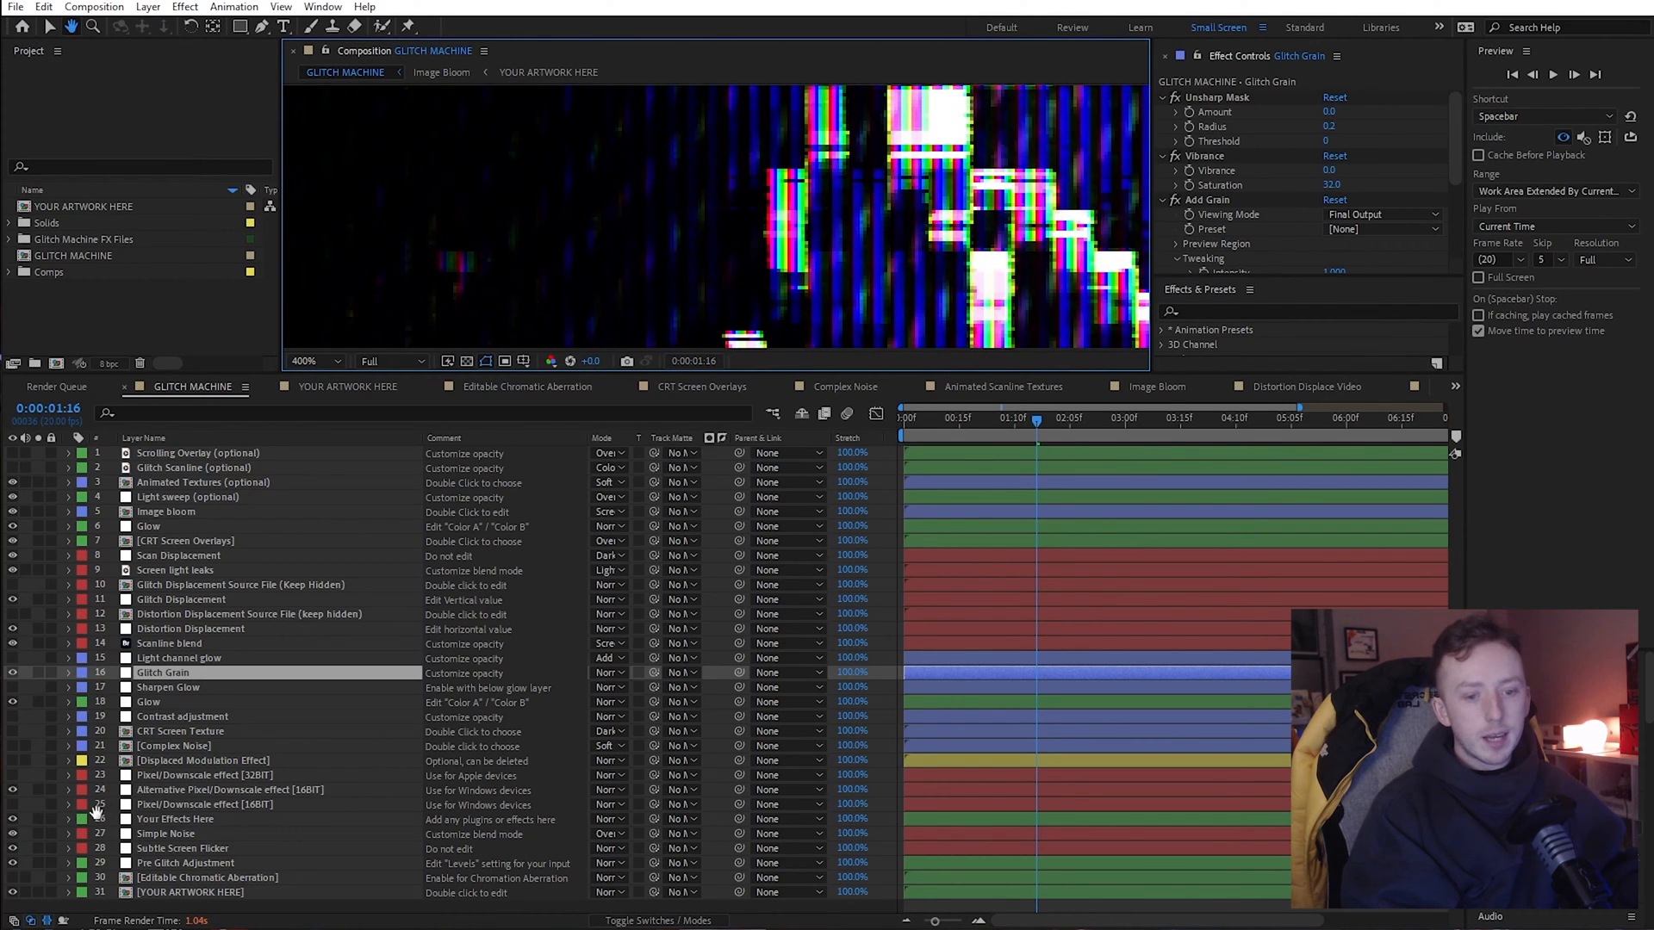
drag(862, 207, 634, 359)
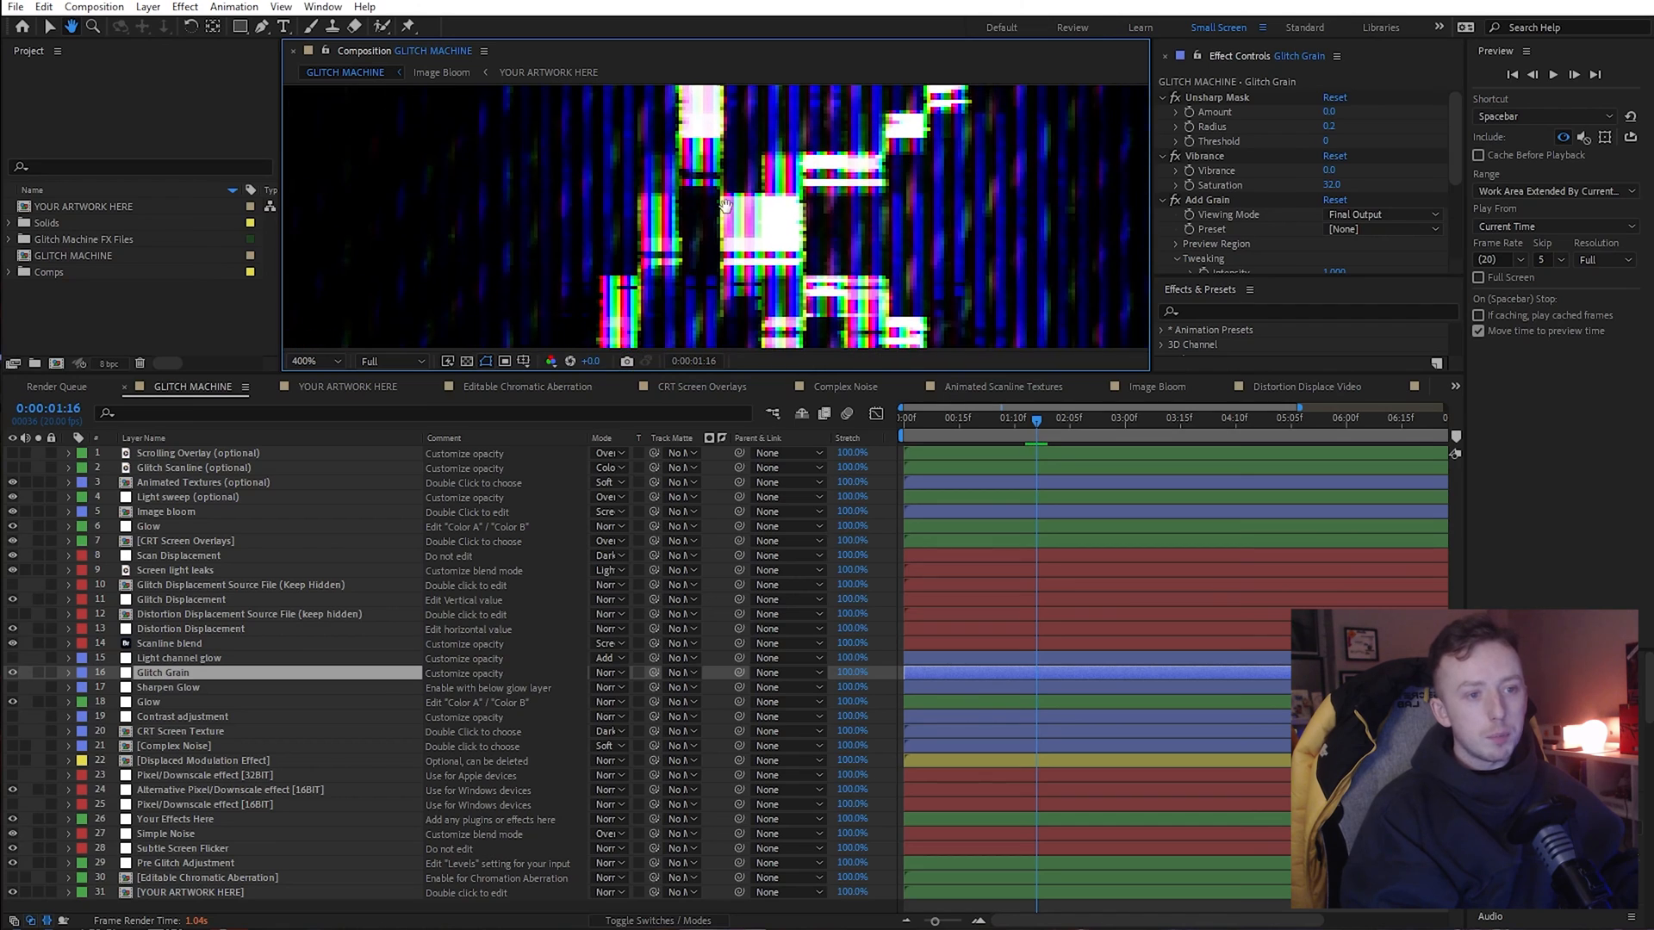
drag(726, 206, 850, 360)
mouse_move(880, 182)
mouse_down()
mouse_move(847, 295)
mouse_move(896, 198)
mouse_up()
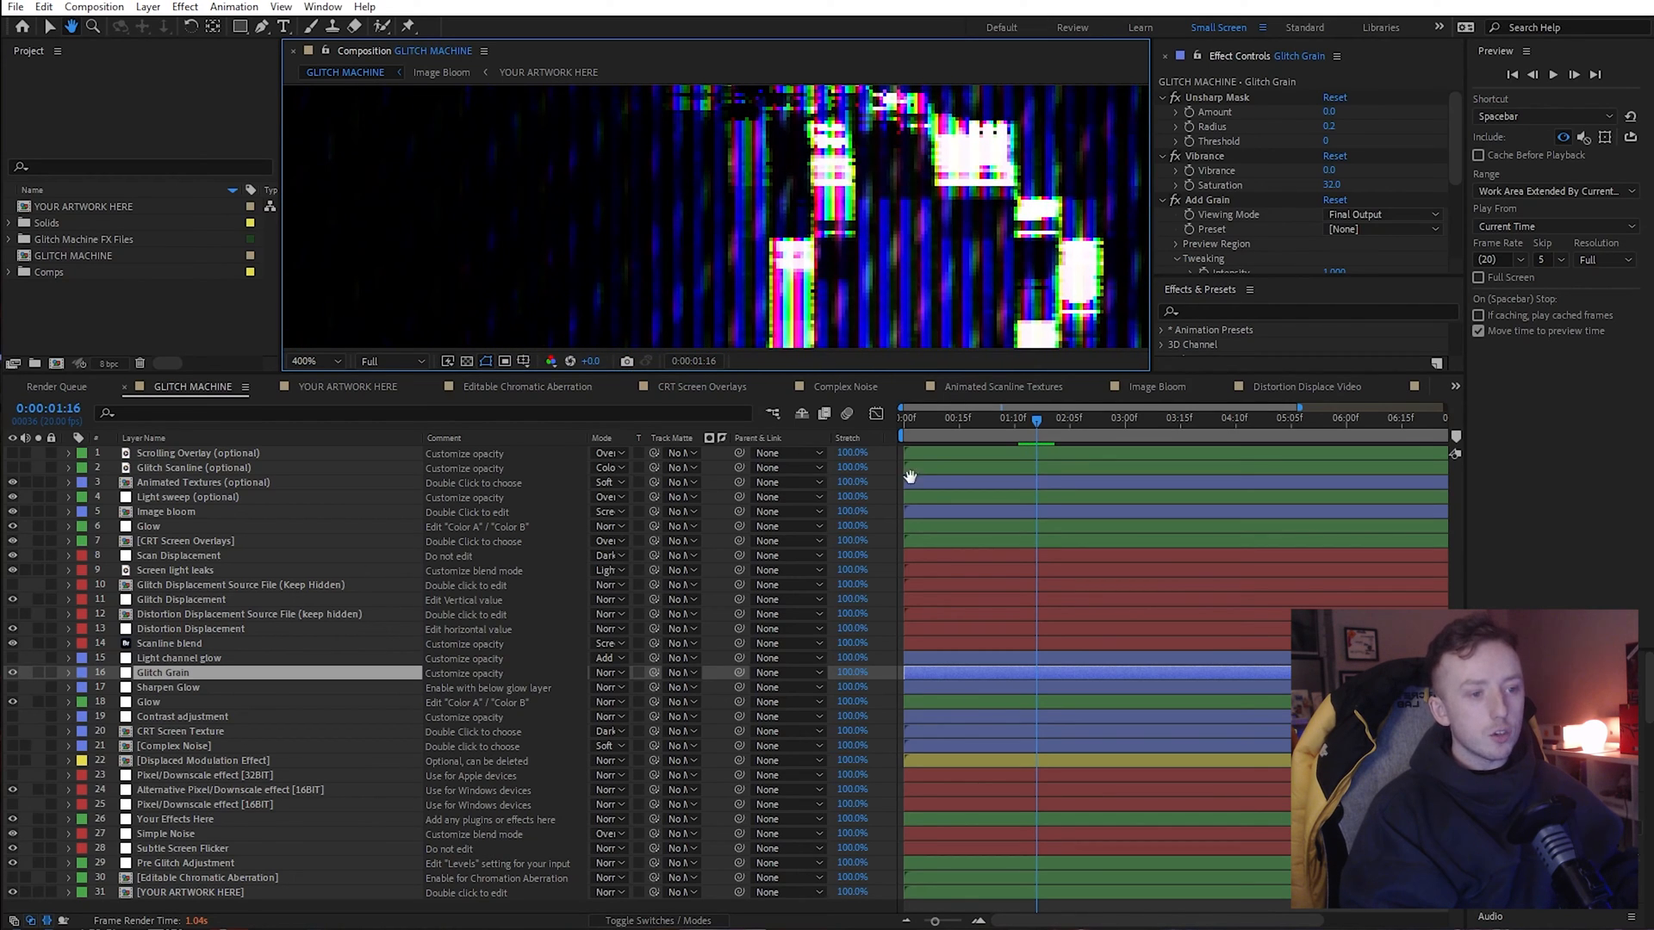
Enlarge the composition viewer and examine the grain in the dark areas beside the lightning at 0:00:01:12
drag(885, 372, 890, 681)
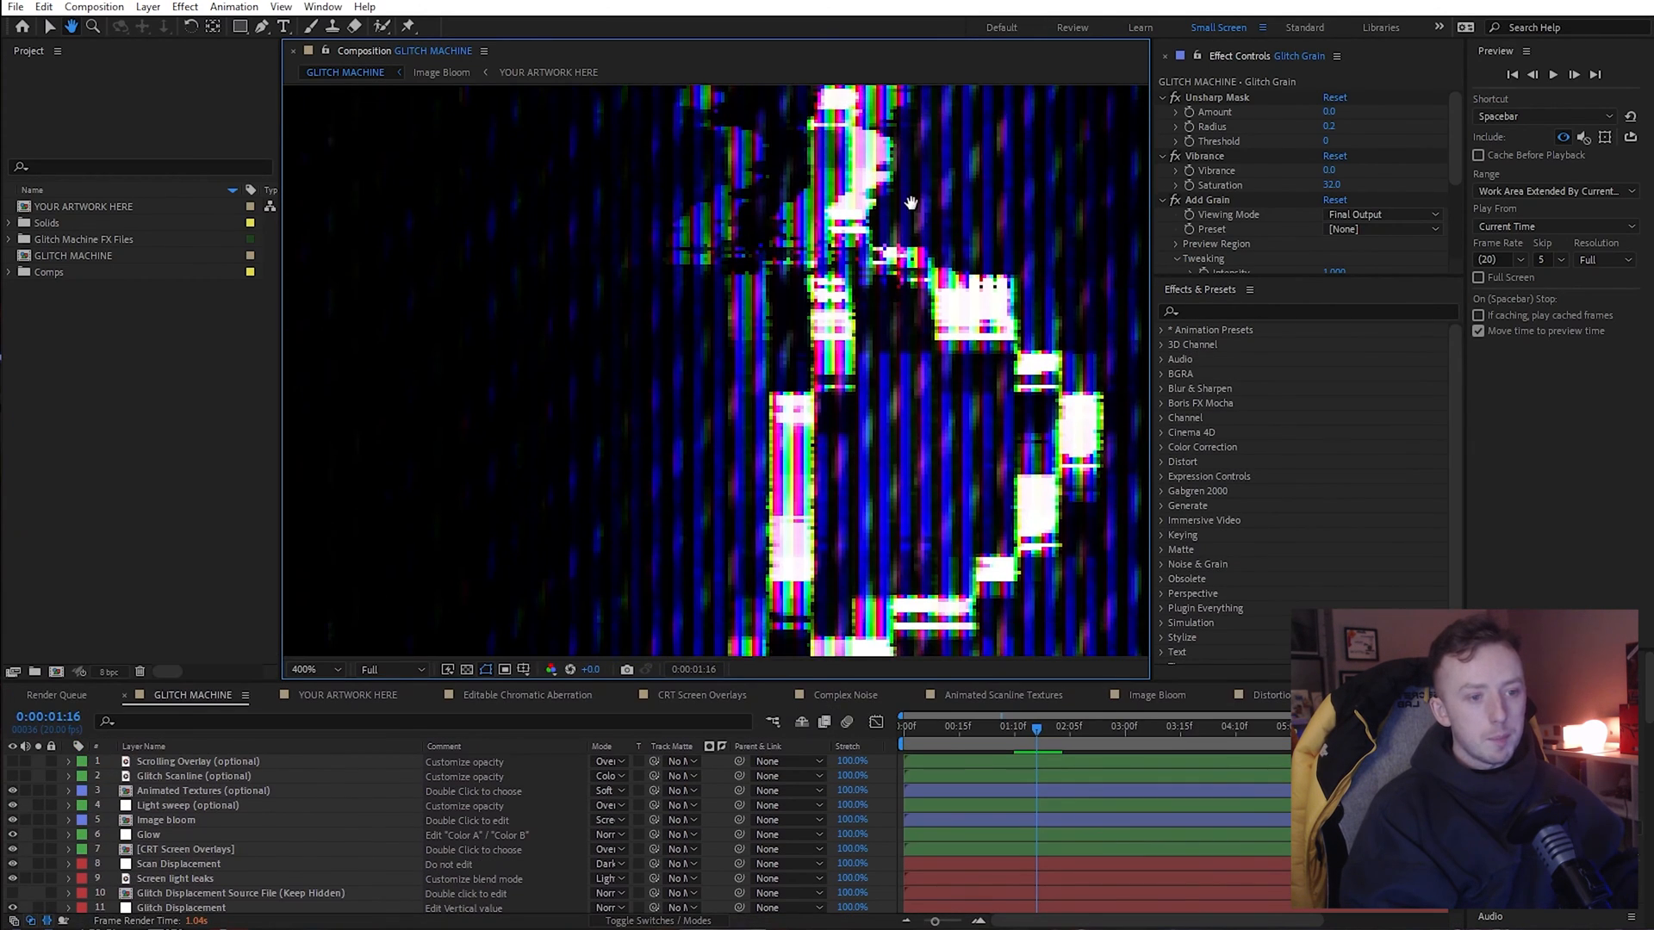
drag(910, 204, 766, 477)
drag(806, 377, 886, 628)
drag(603, 194, 771, 503)
drag(524, 270, 690, 135)
scroll(141, 878, down, 3)
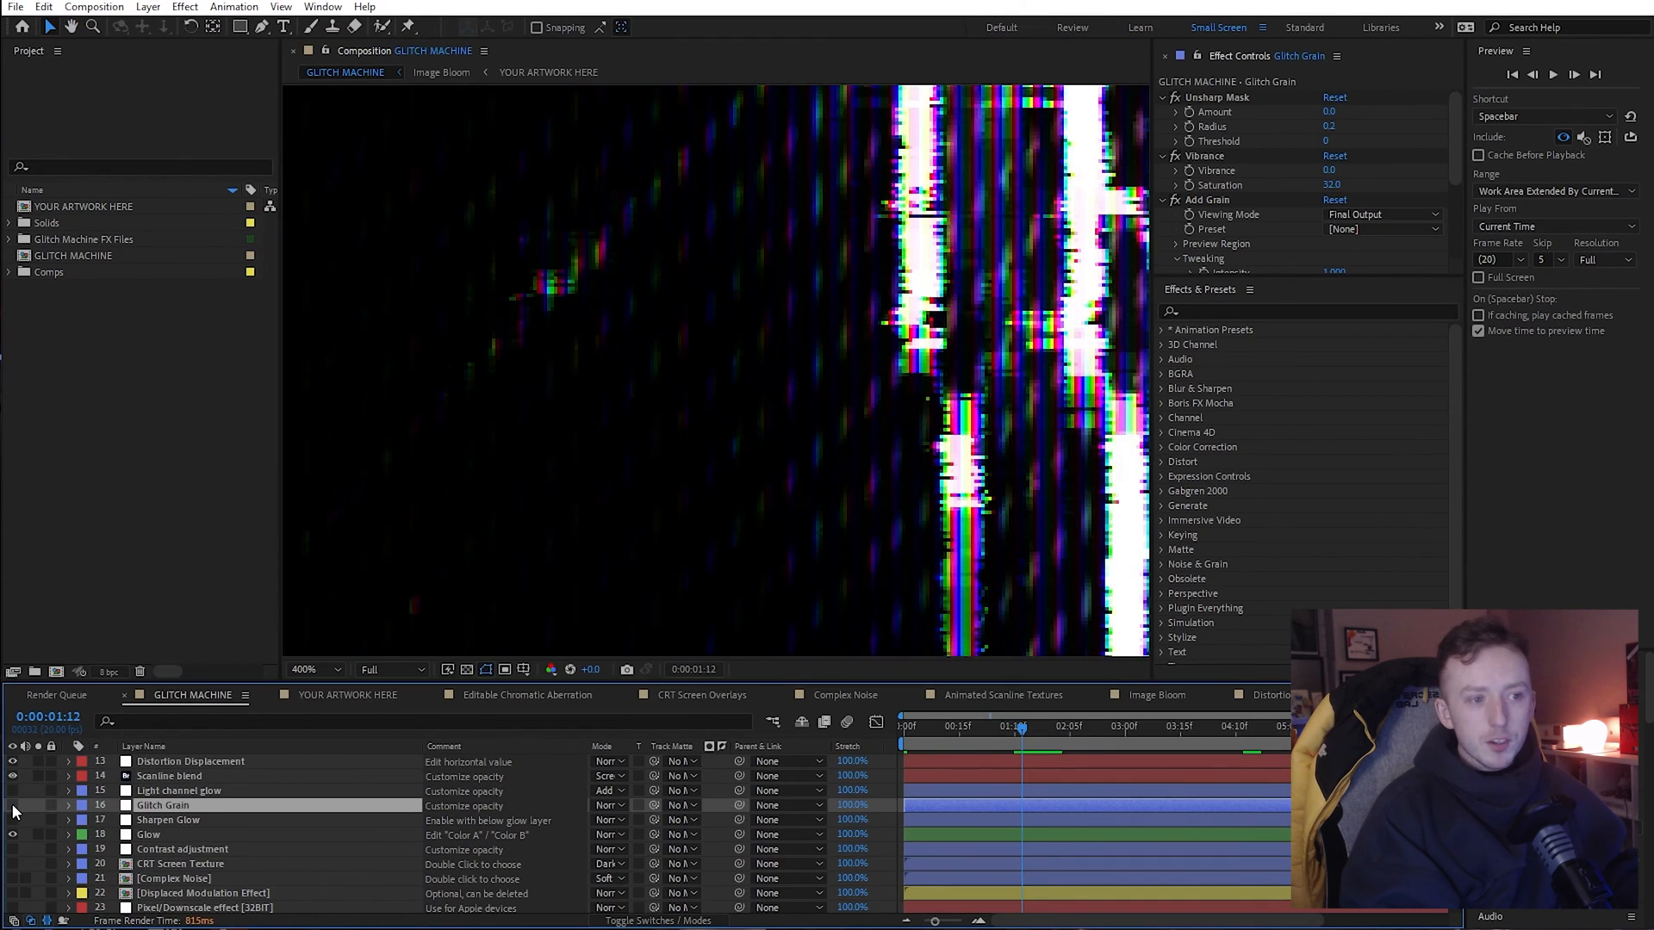
Toggle the Glitch Grain layer's visibility repeatedly to compare the image with and without grain, leaving it visible
click(12, 805)
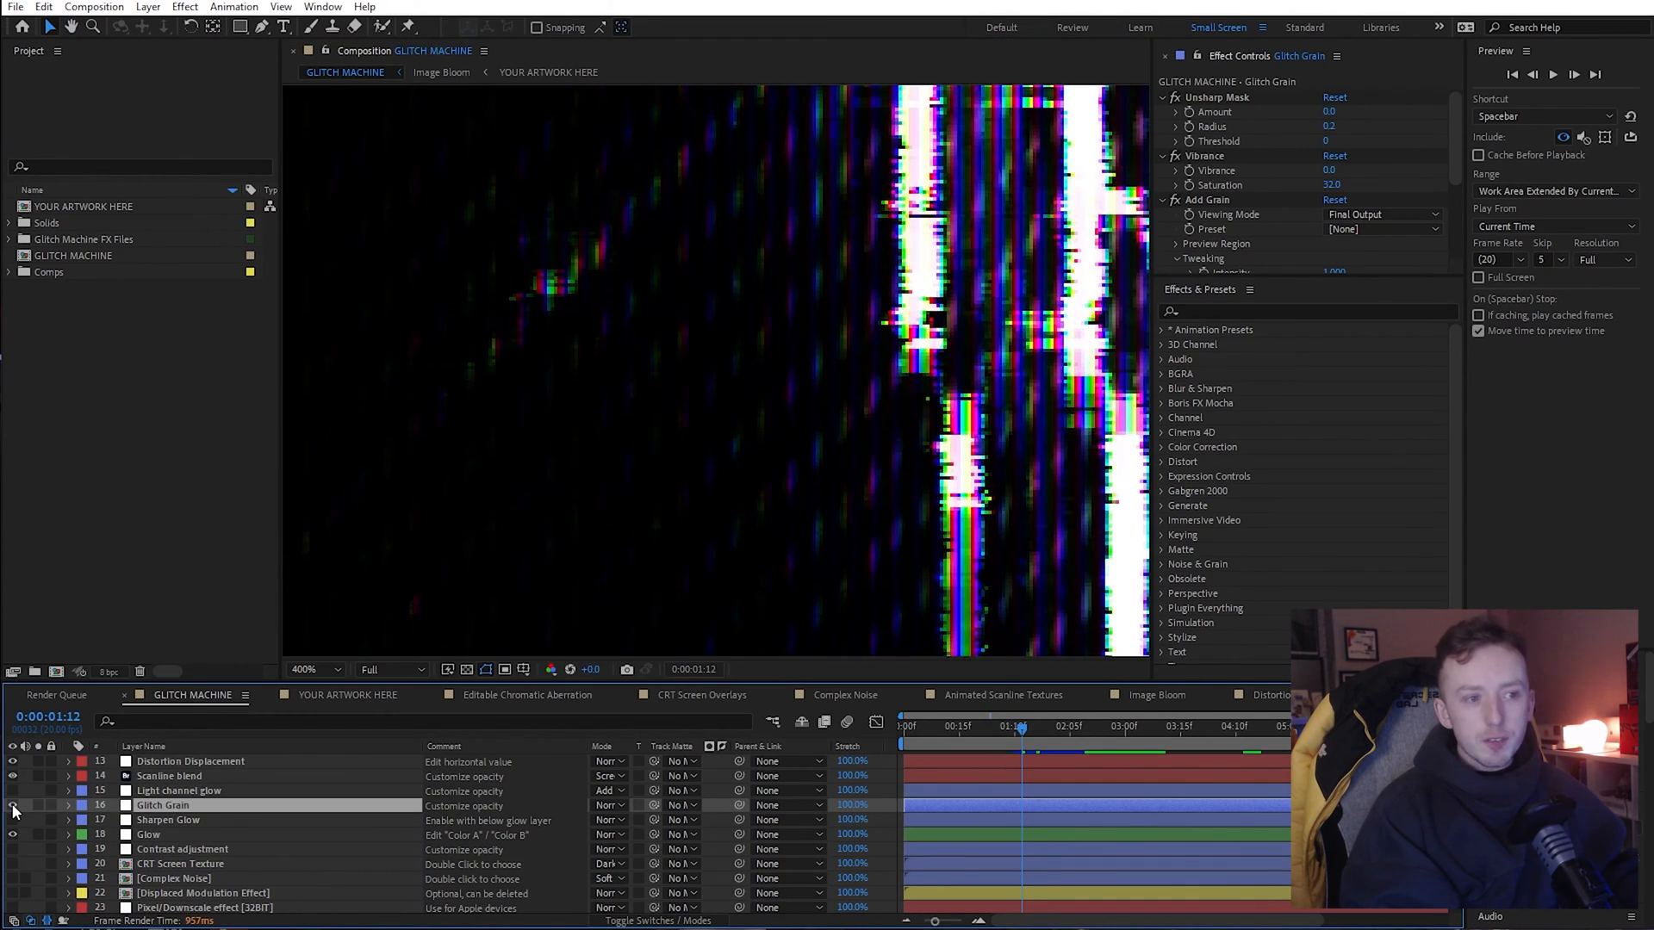
click(12, 805)
click(12, 806)
click(12, 805)
click(12, 805)
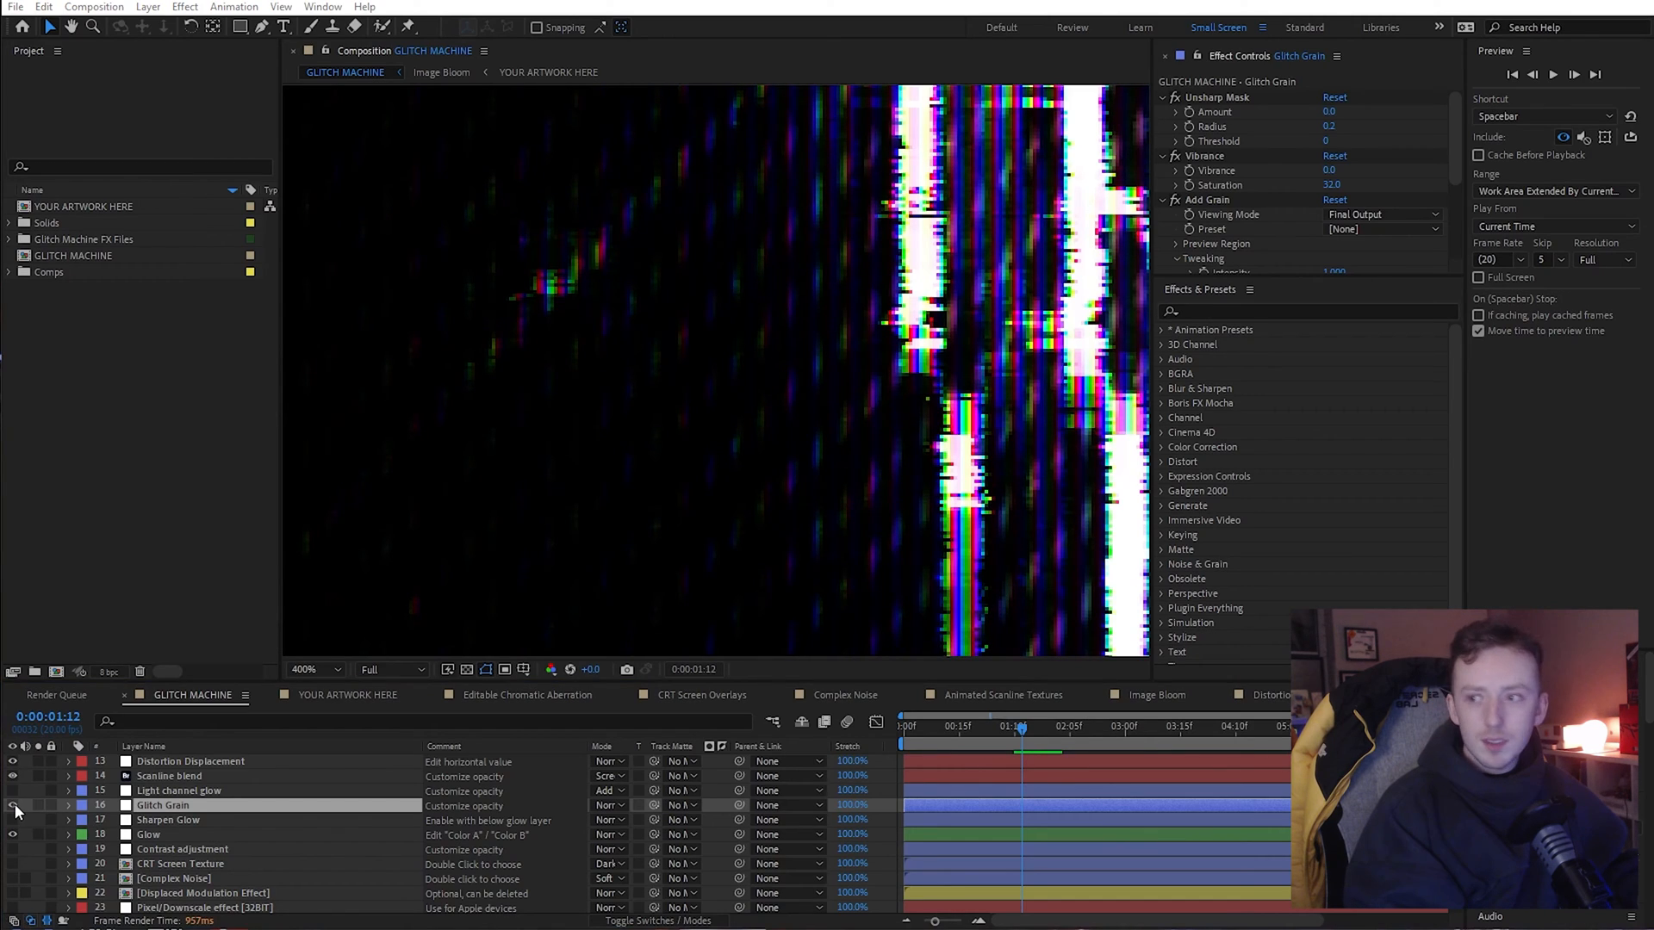
click(12, 805)
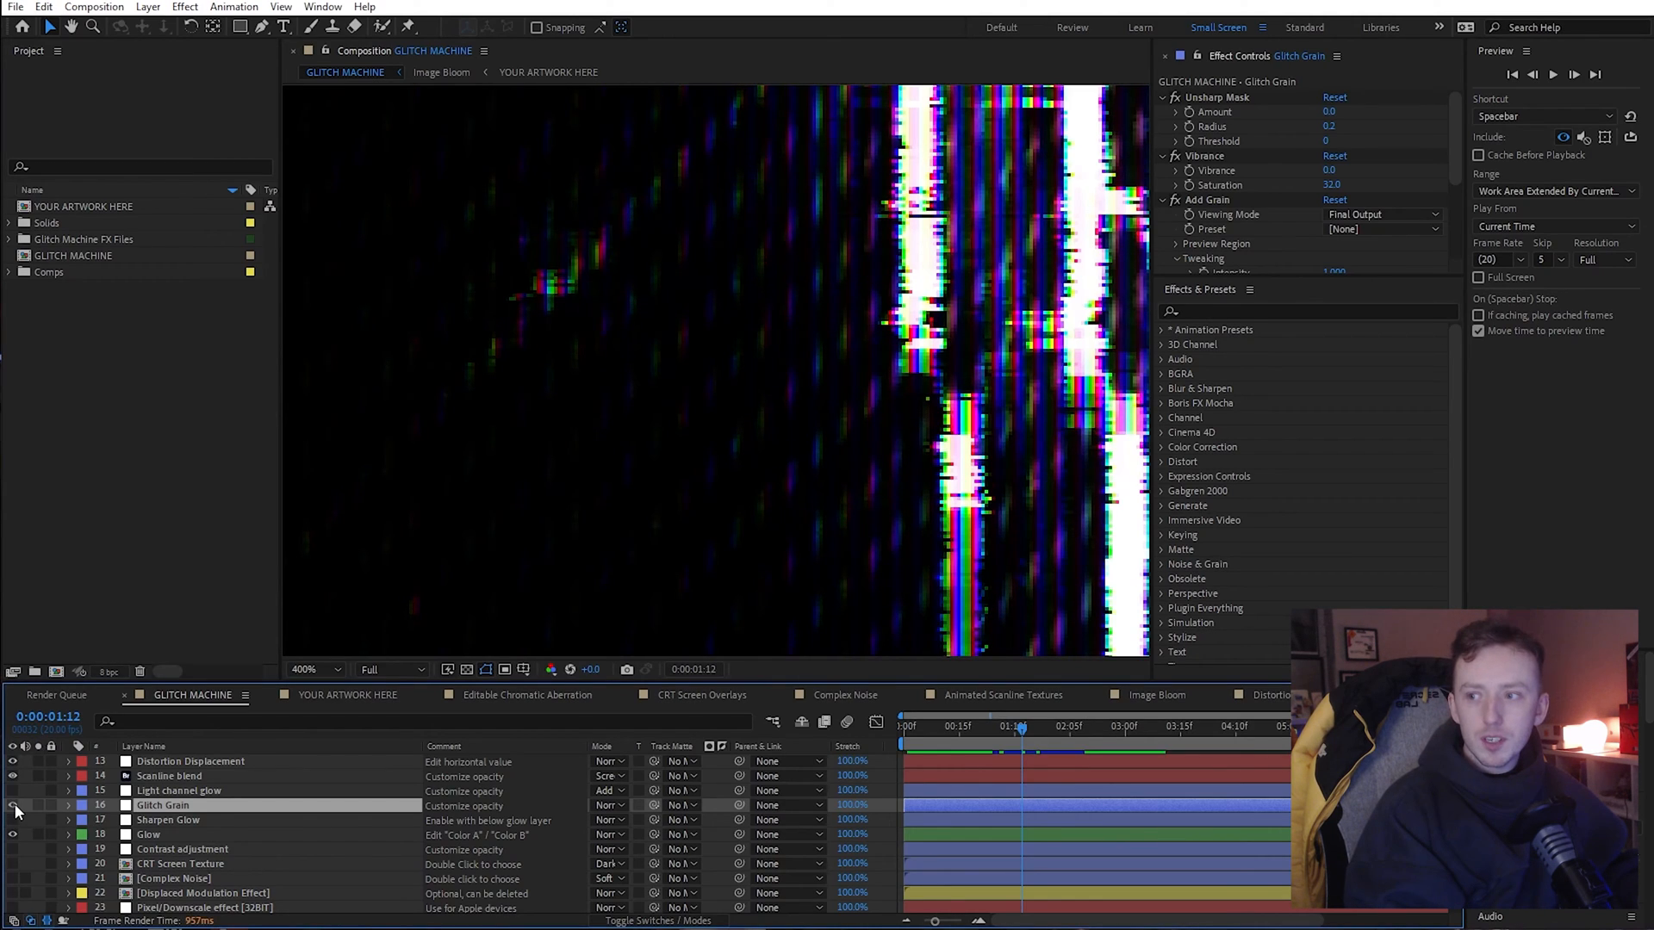
Compare the dark areas beside the lightning with and without the Glitch Grain layer, leaving the layer visible
click(12, 805)
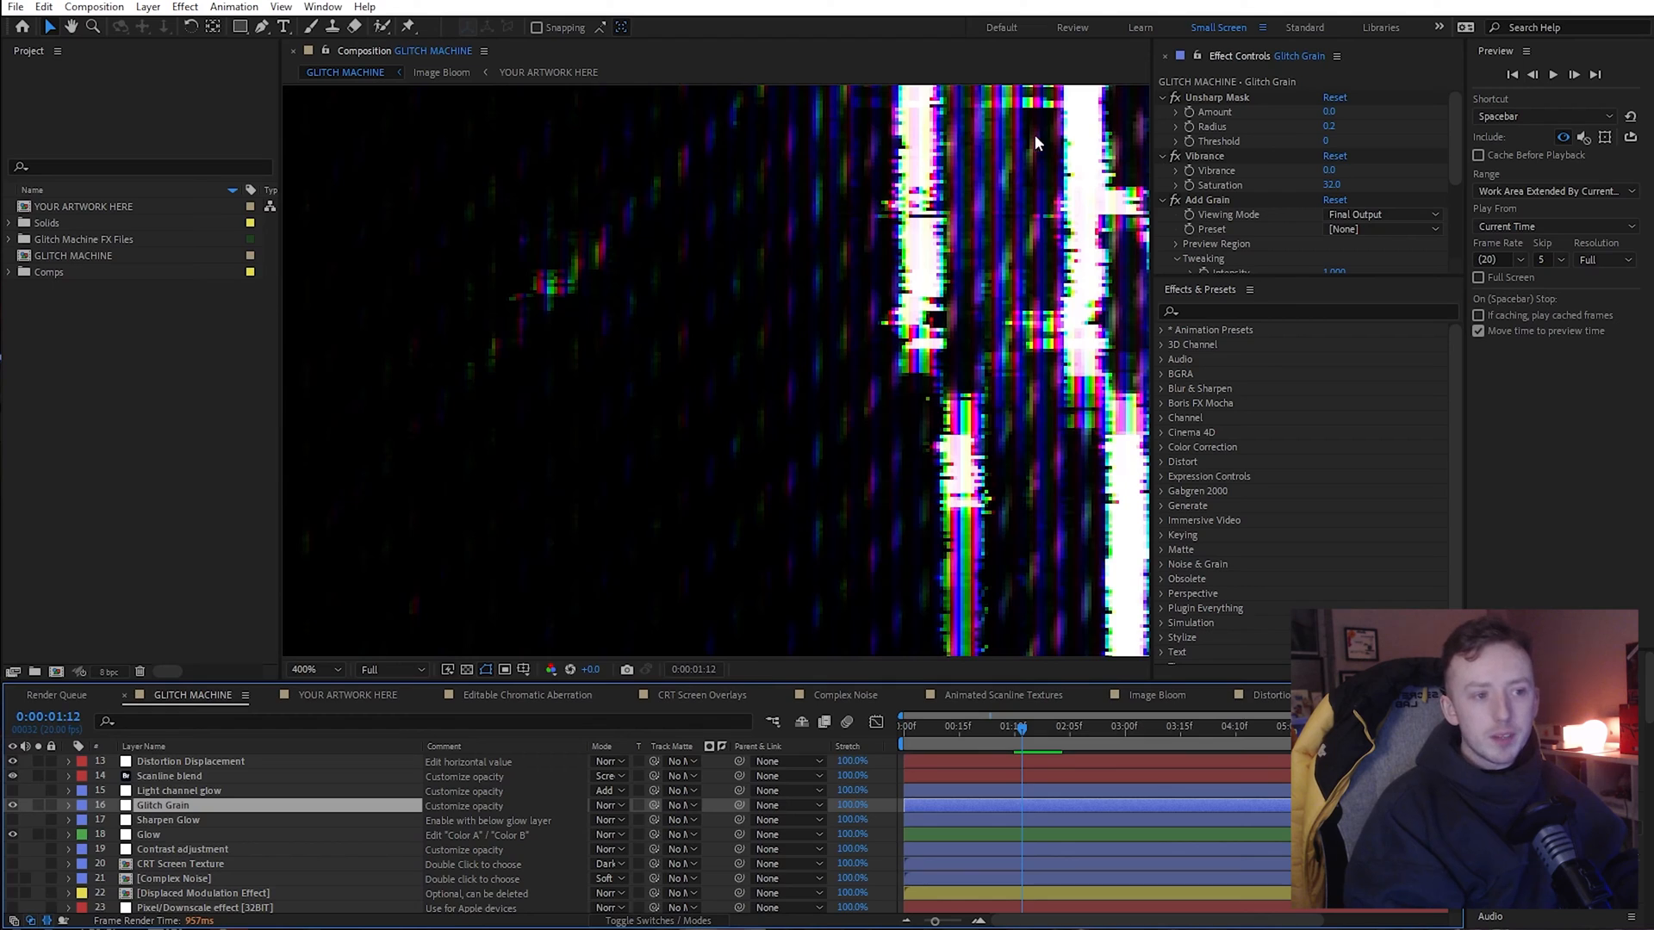
click(12, 805)
click(12, 805)
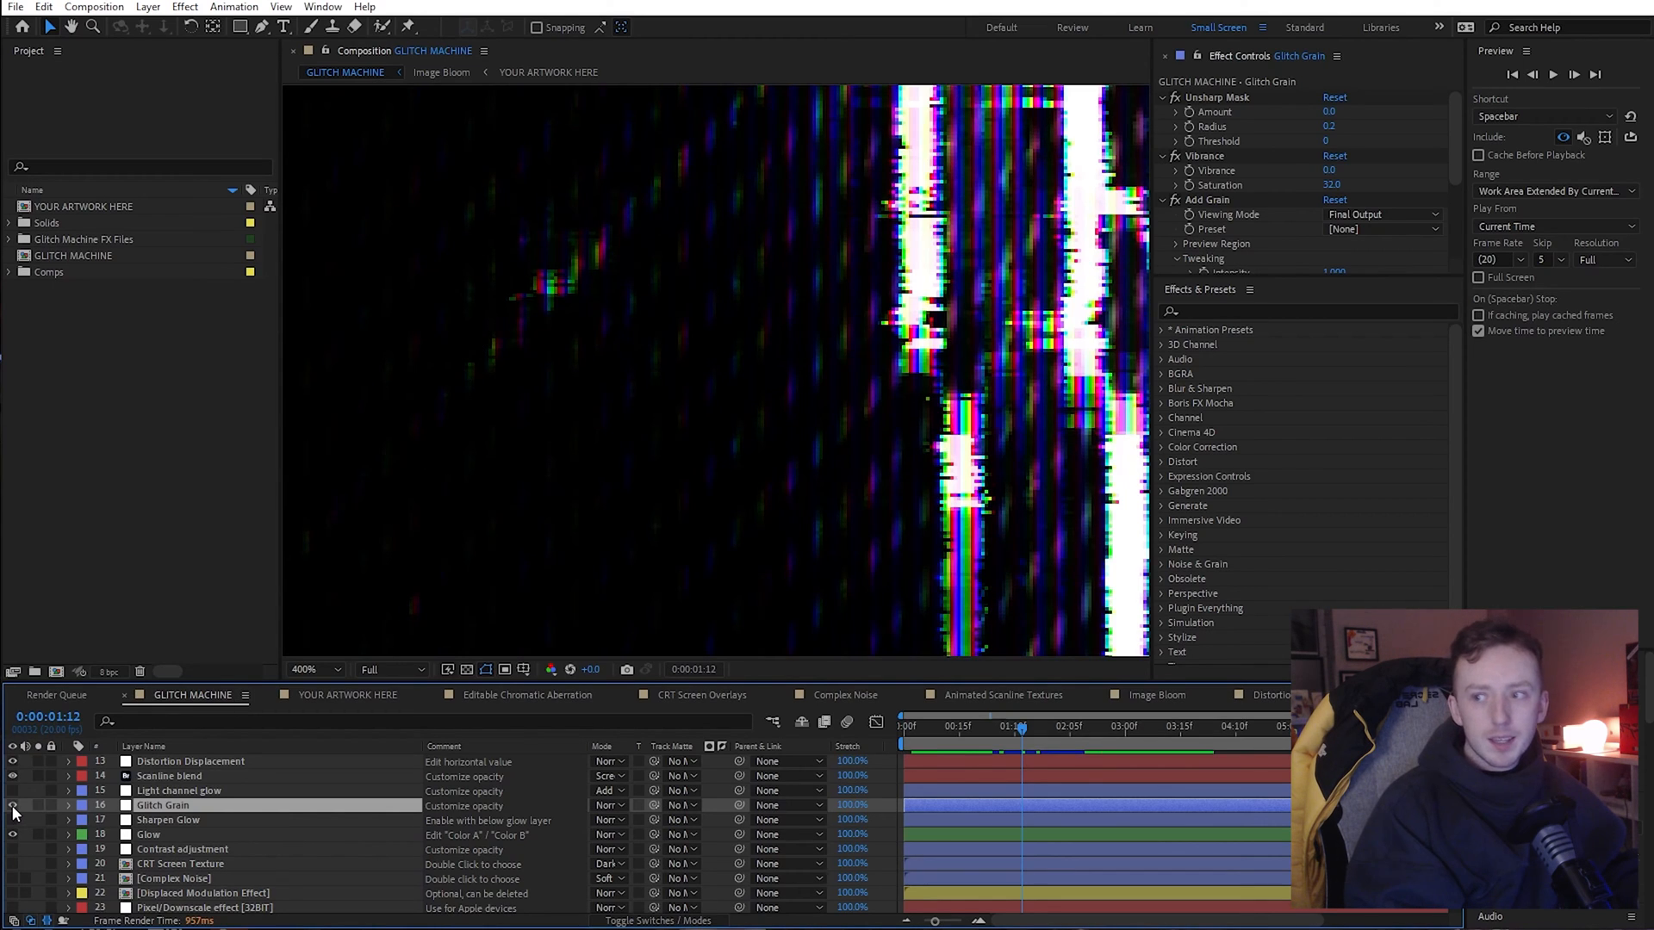
click(12, 806)
click(12, 805)
click(12, 804)
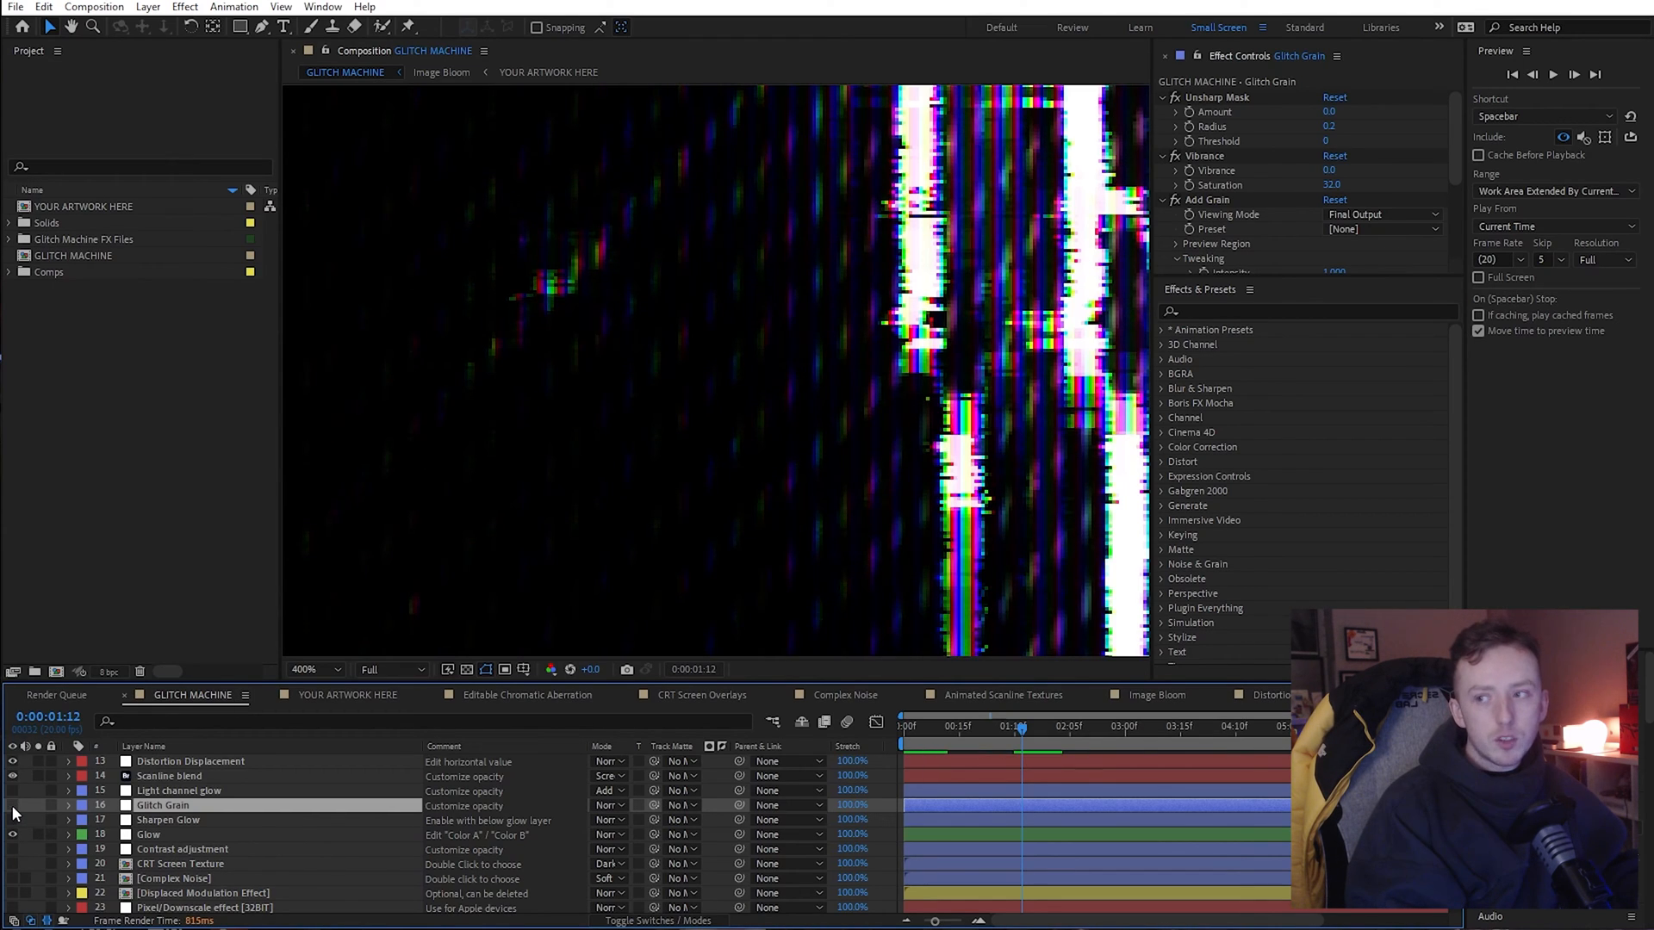
click(12, 804)
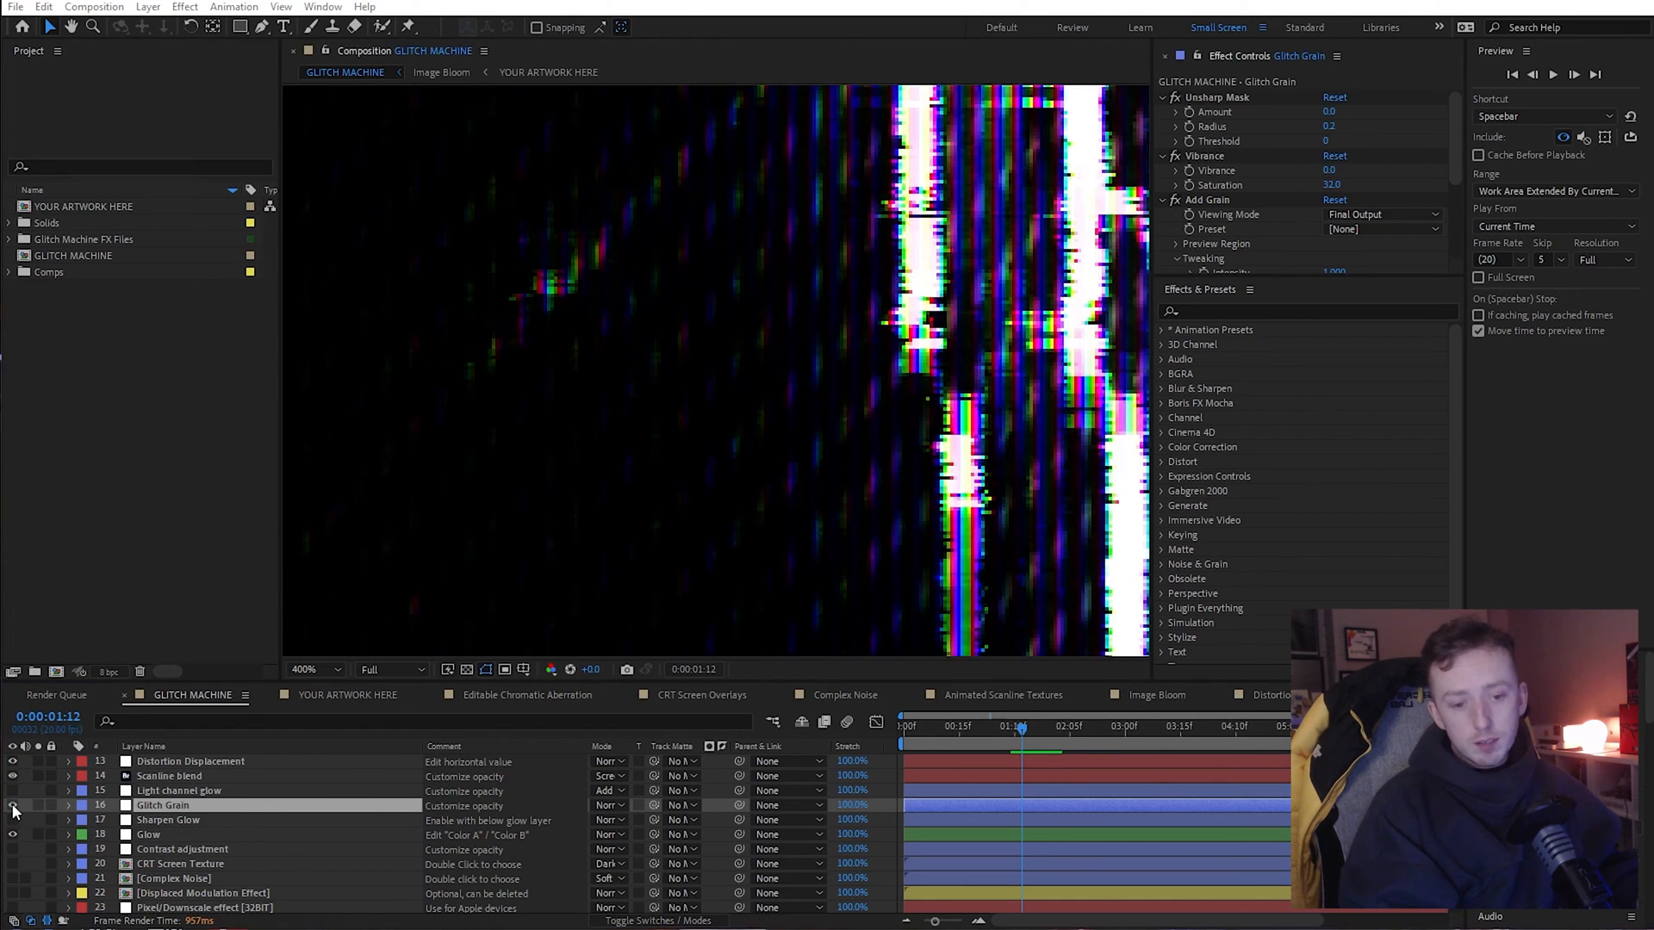
Review the Light channel glow layer's Channel Blur settings and select the Displaced Modulation Effect layer
click(207, 791)
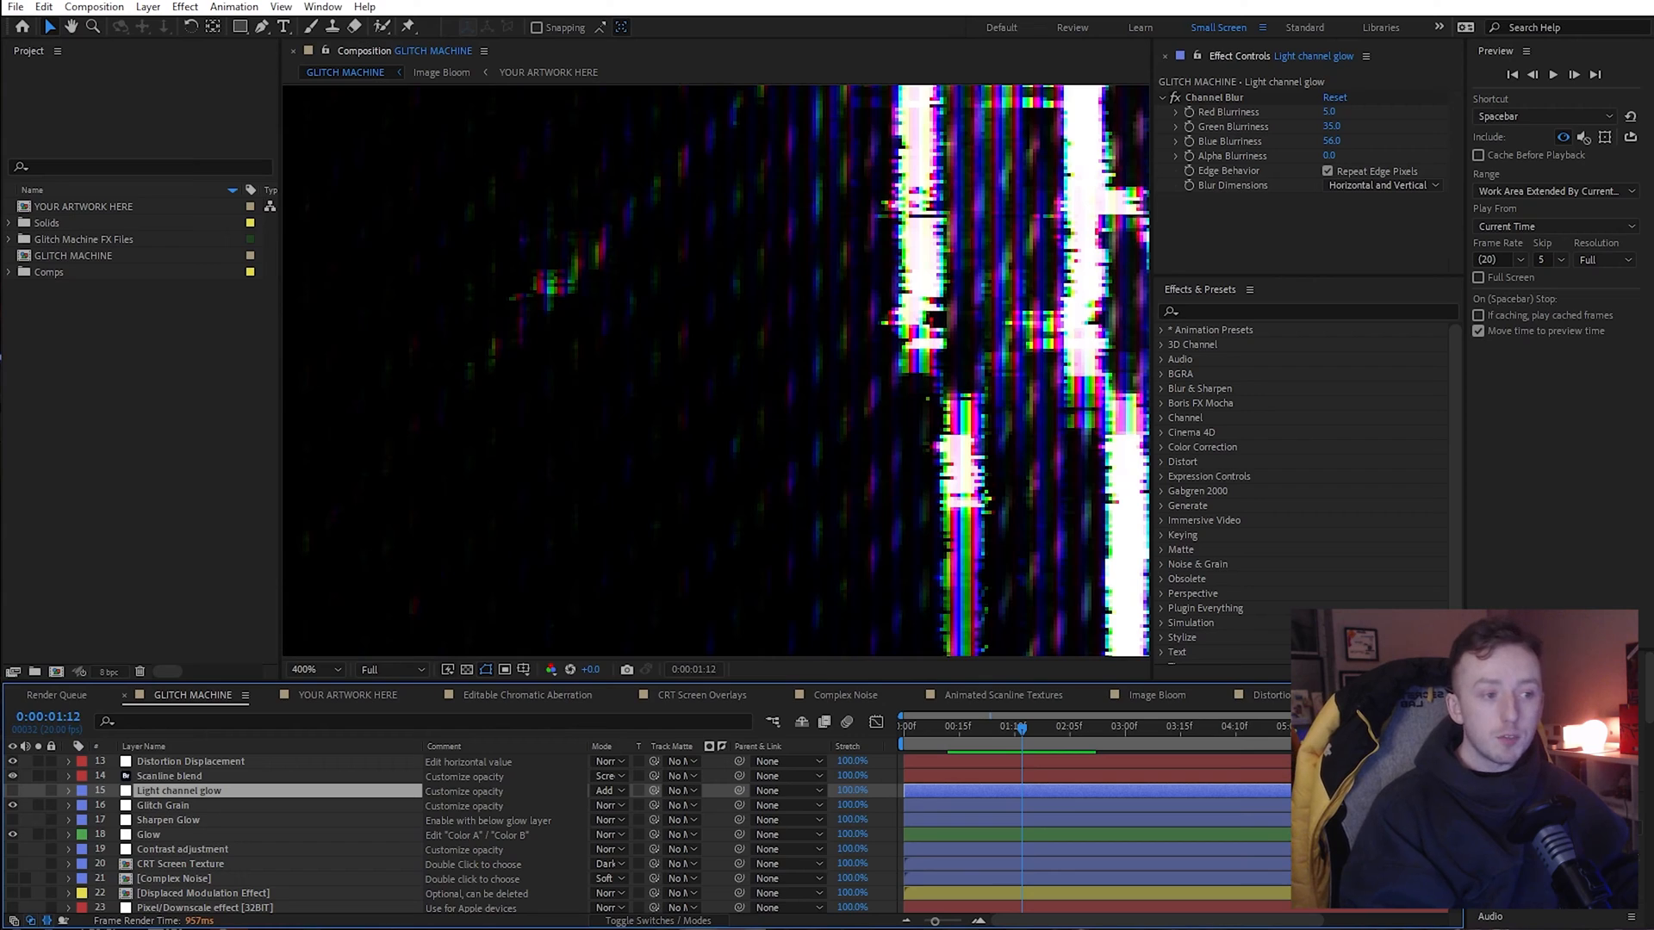
scroll(173, 810, down, 2)
click(172, 806)
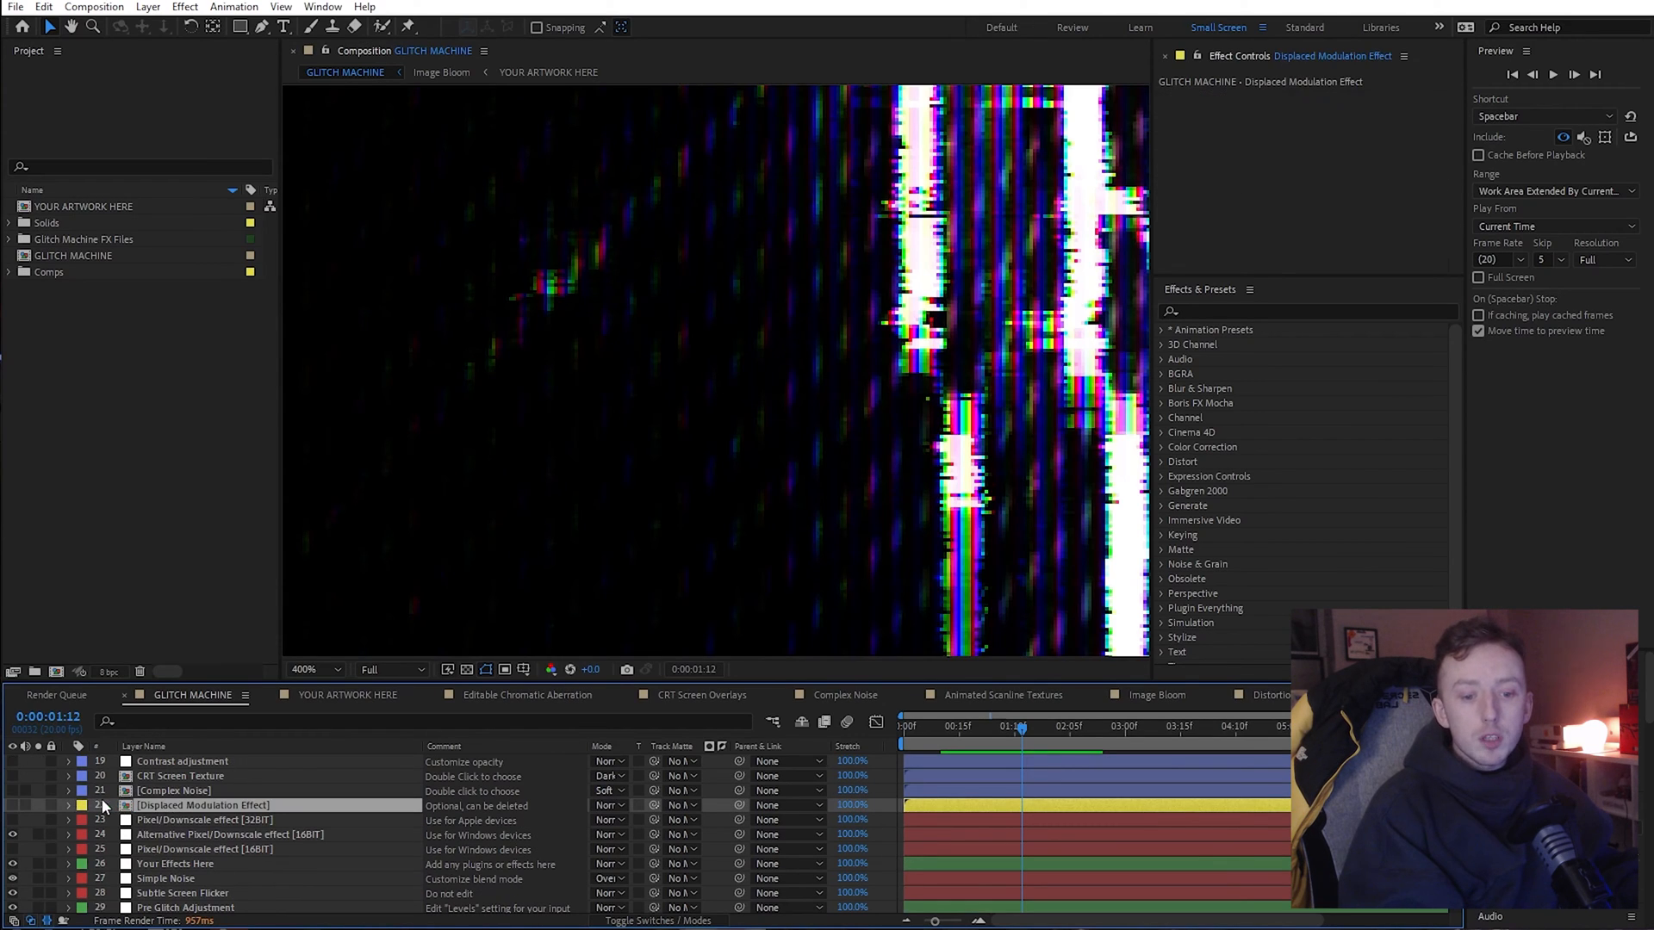
Open the YOUR ARTWORK HERE composition and view the whole example artwork at 25%
click(343, 696)
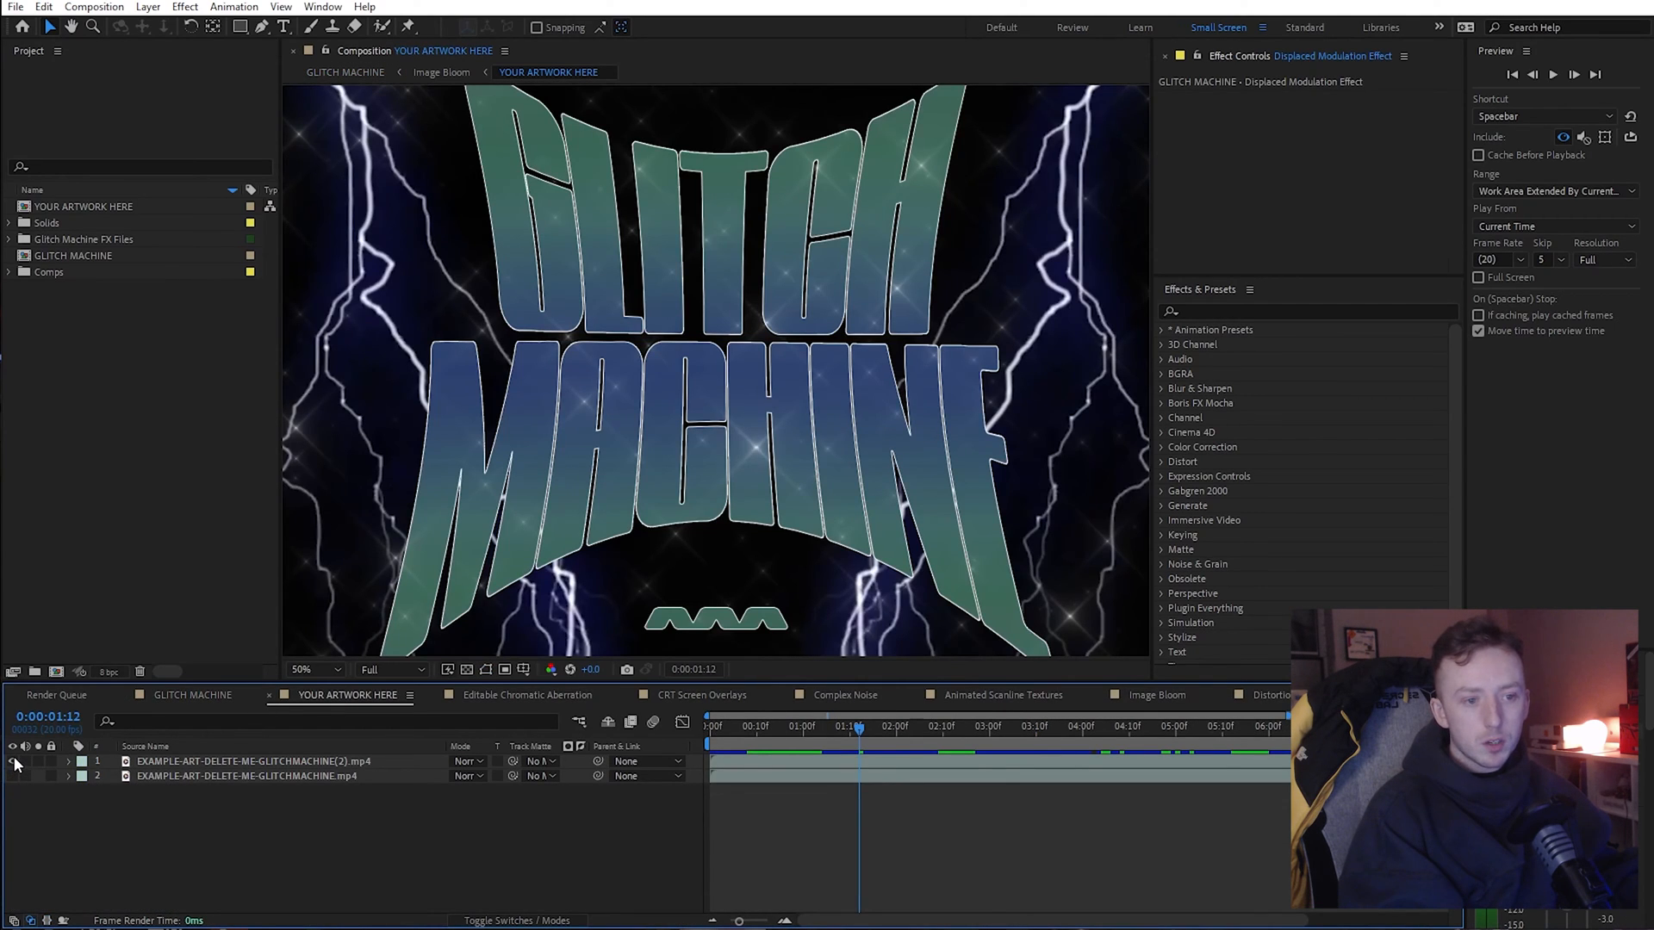
key(comma)
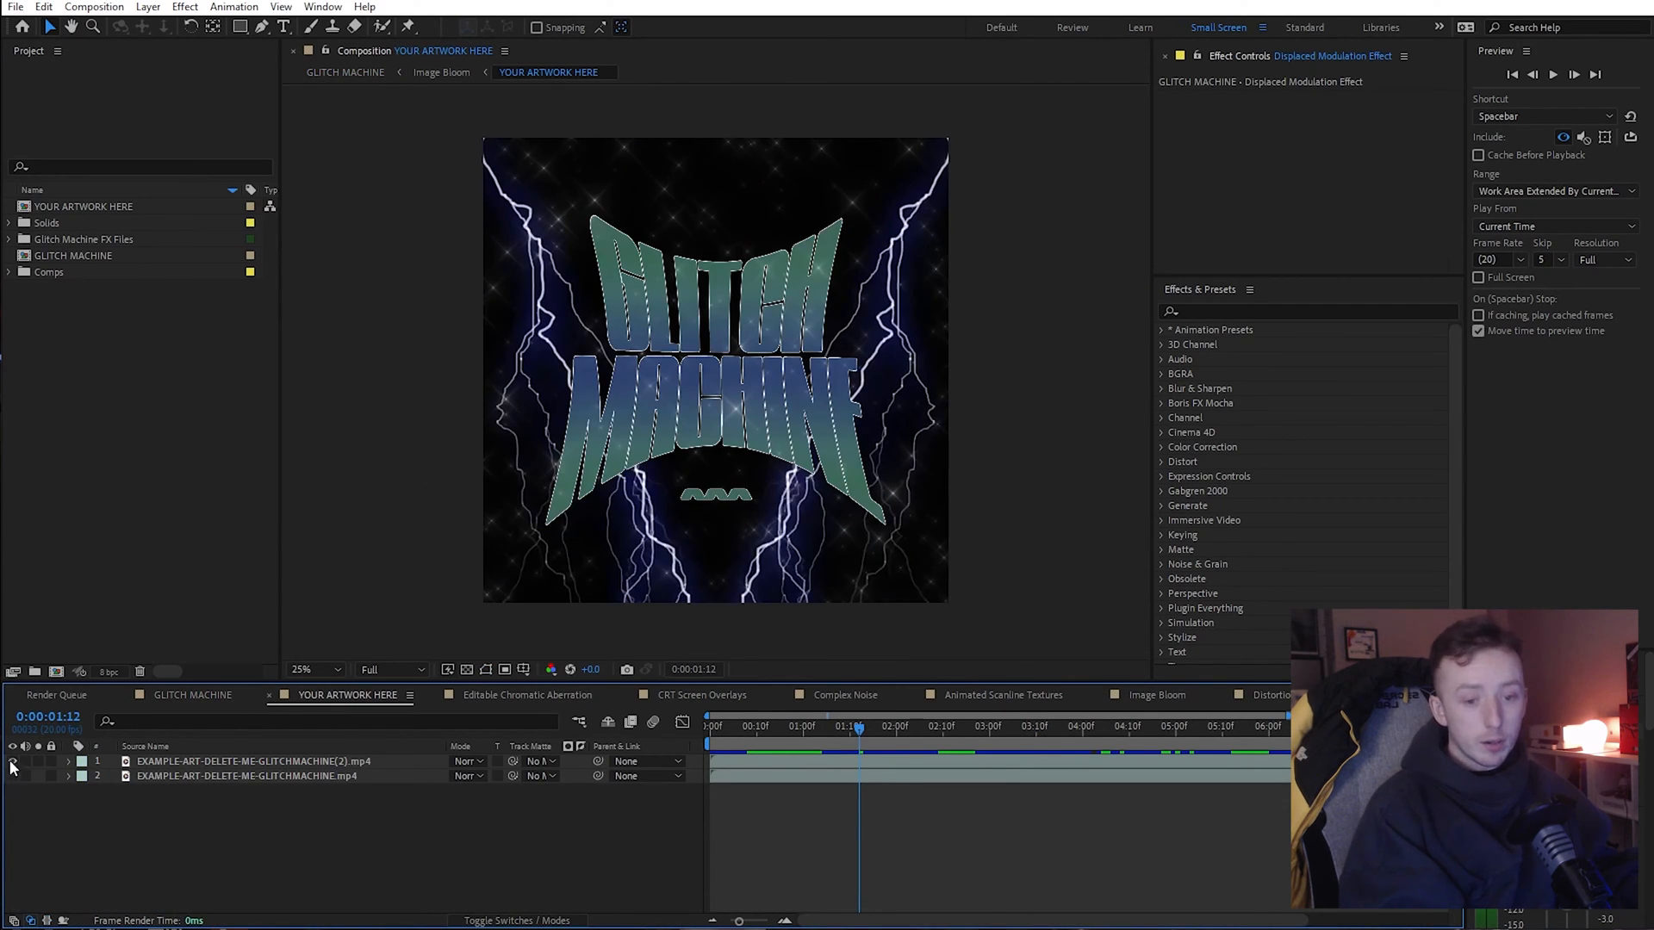
drag(13, 770, 534, 397)
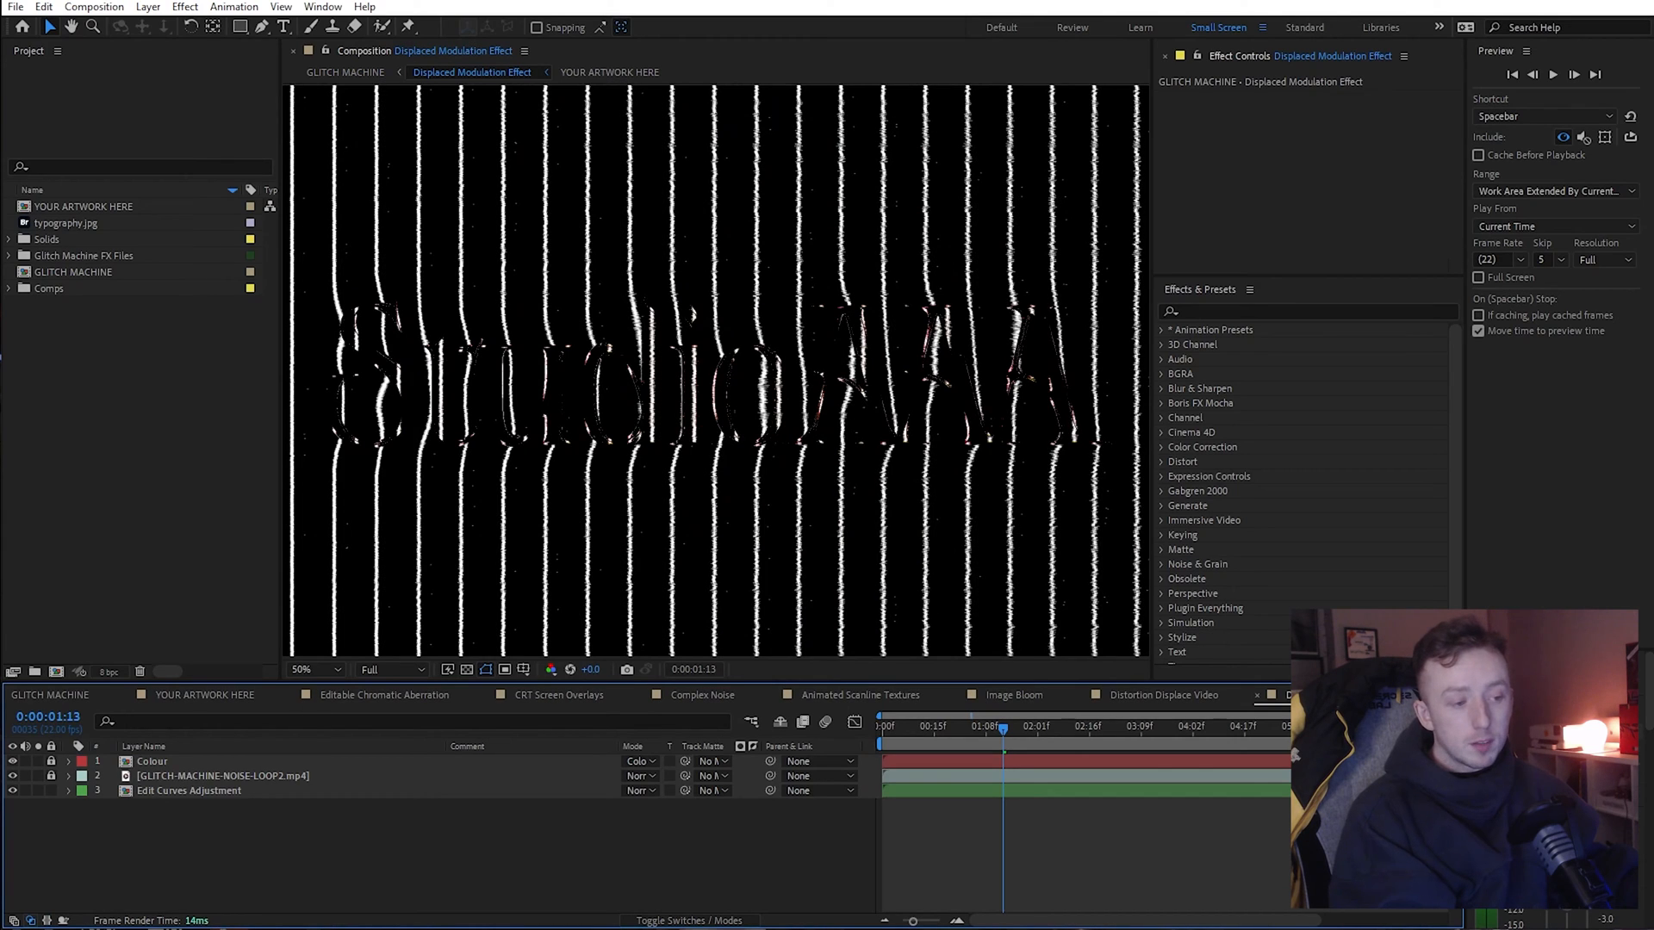
On the first frame of Displaced Modulation Effect, set the Levels Input White of the Edit Curves Adjustment layer to 37
scroll(626, 379, up, 6)
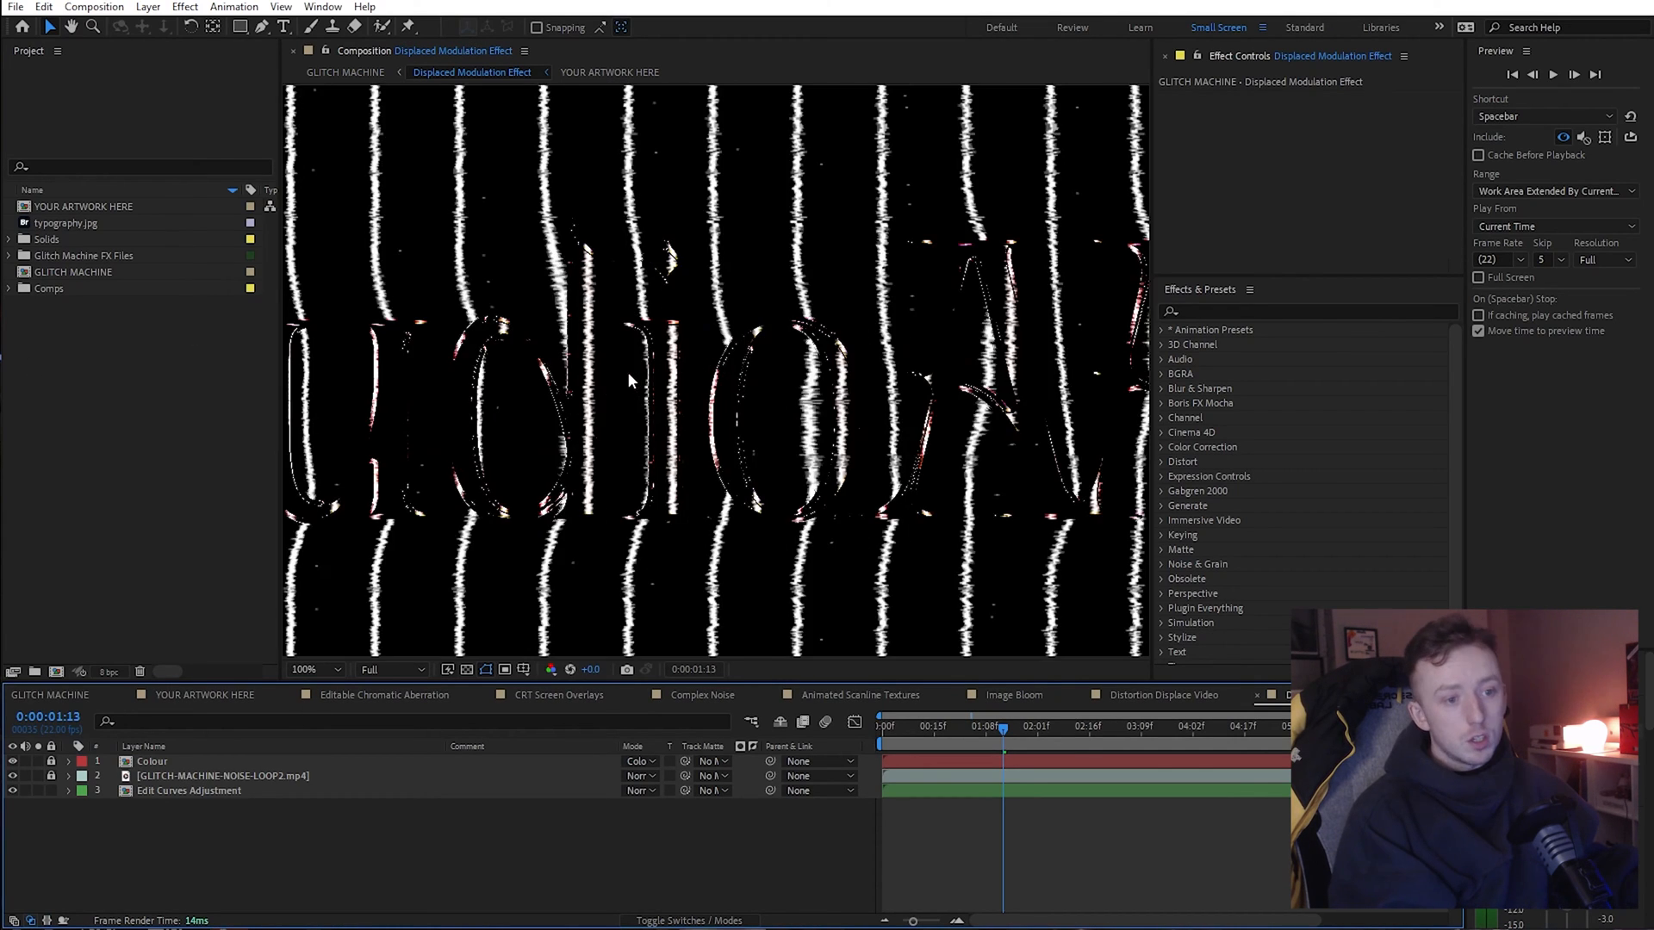
scroll(627, 381, down, 6)
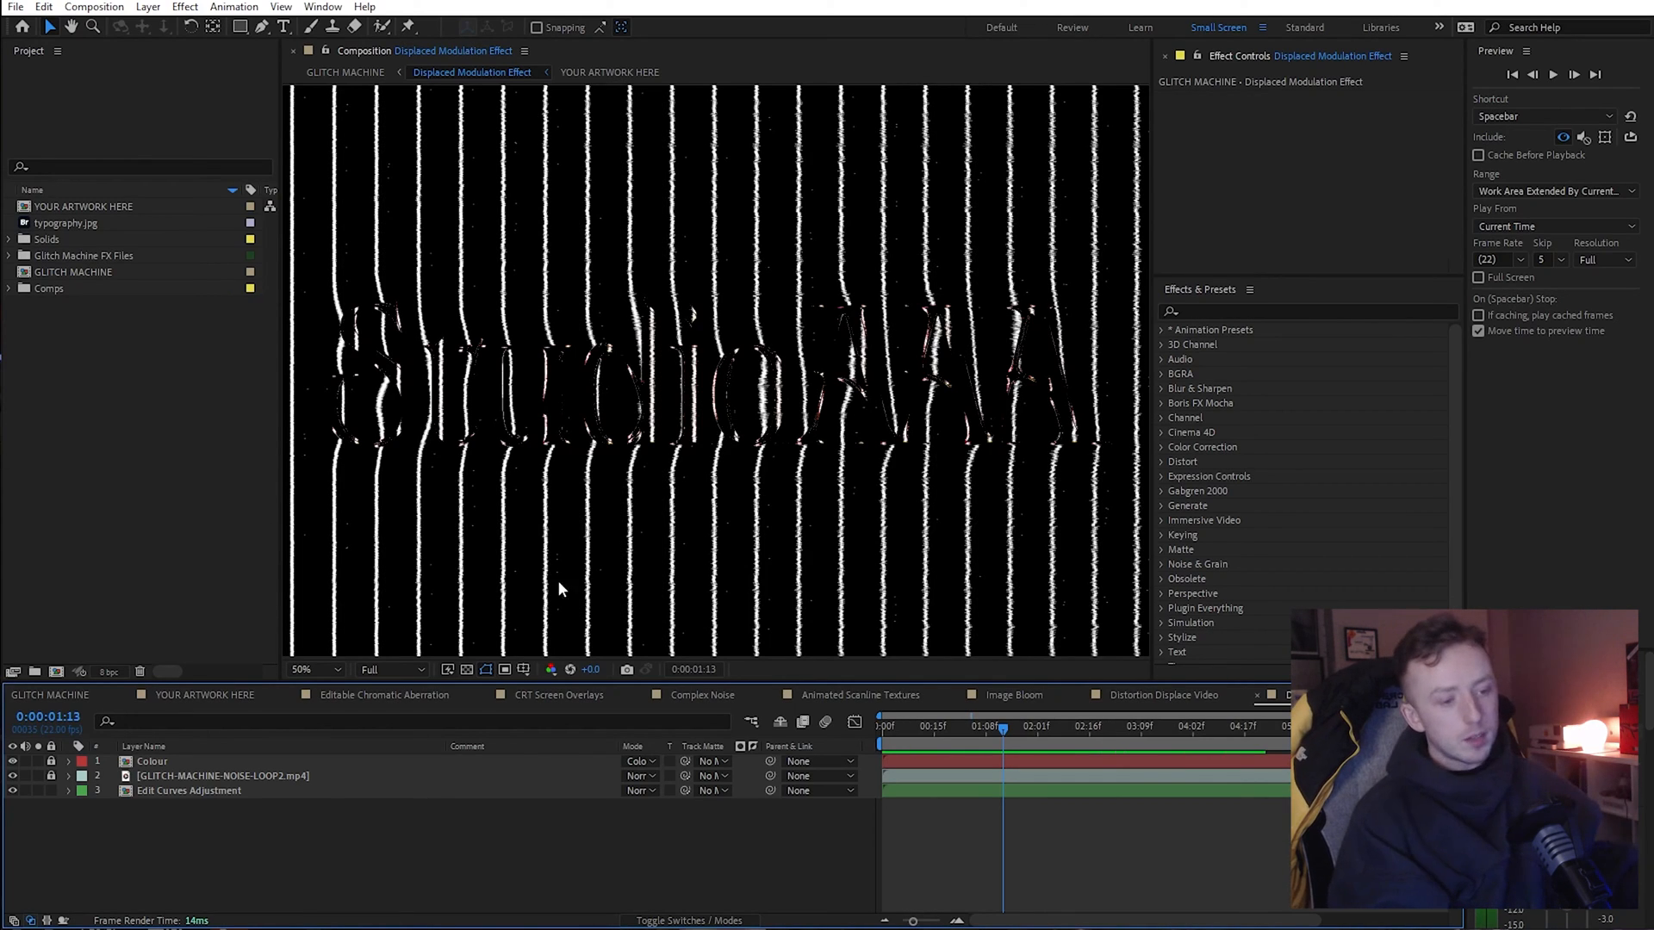
drag(1030, 746, 879, 752)
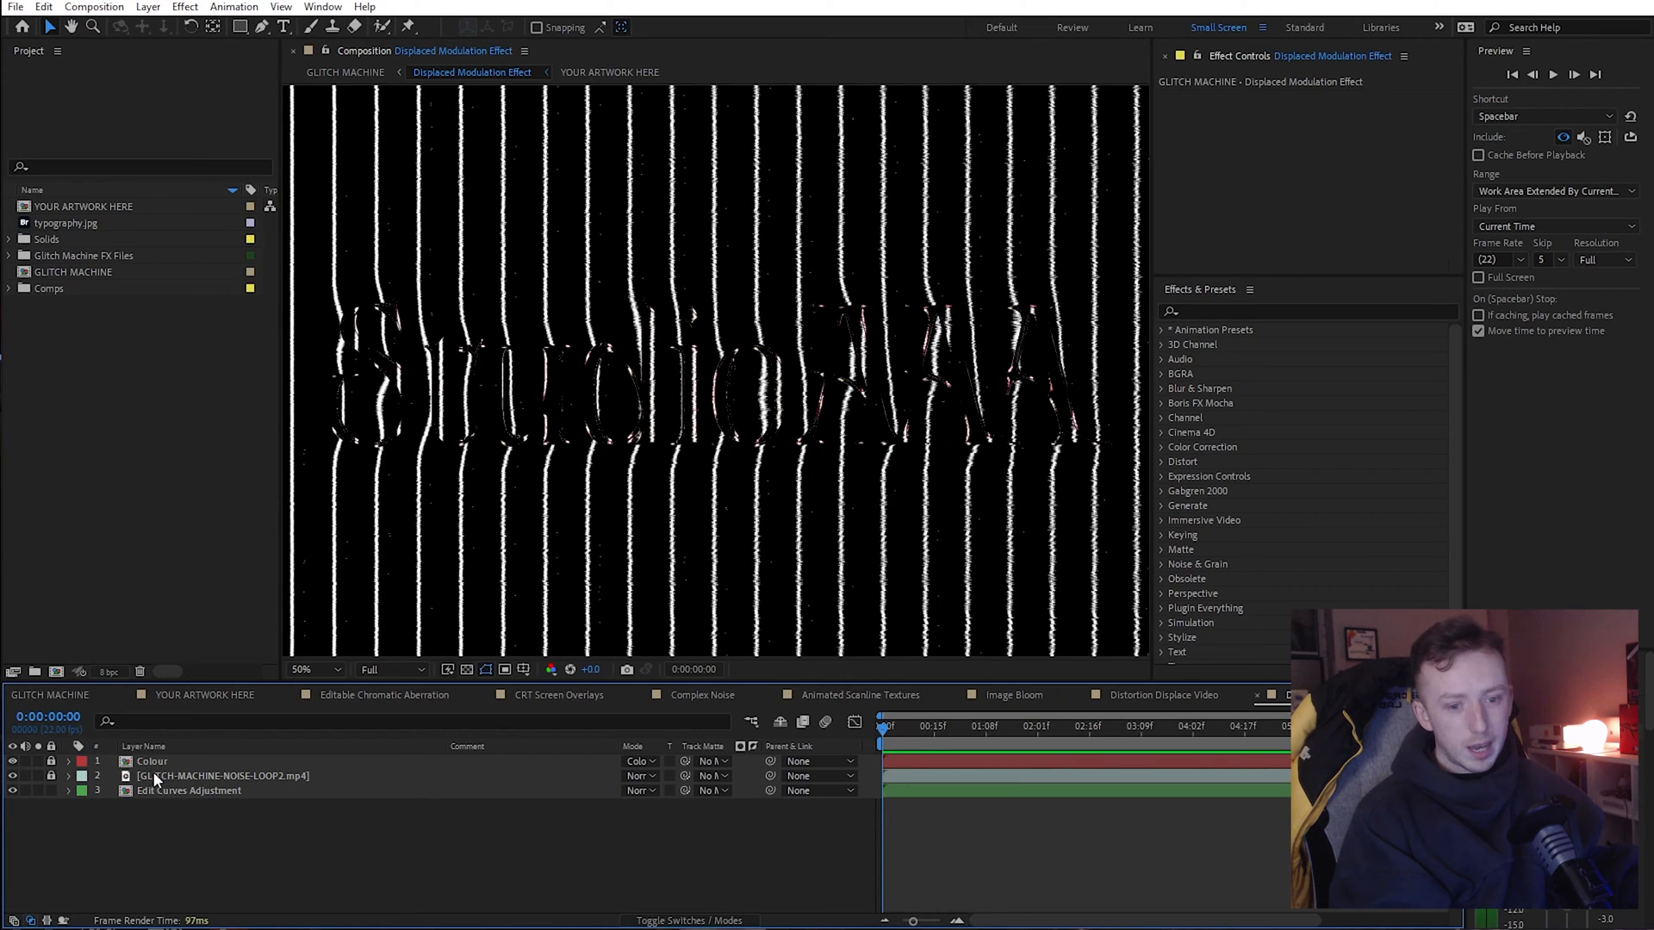
click(196, 789)
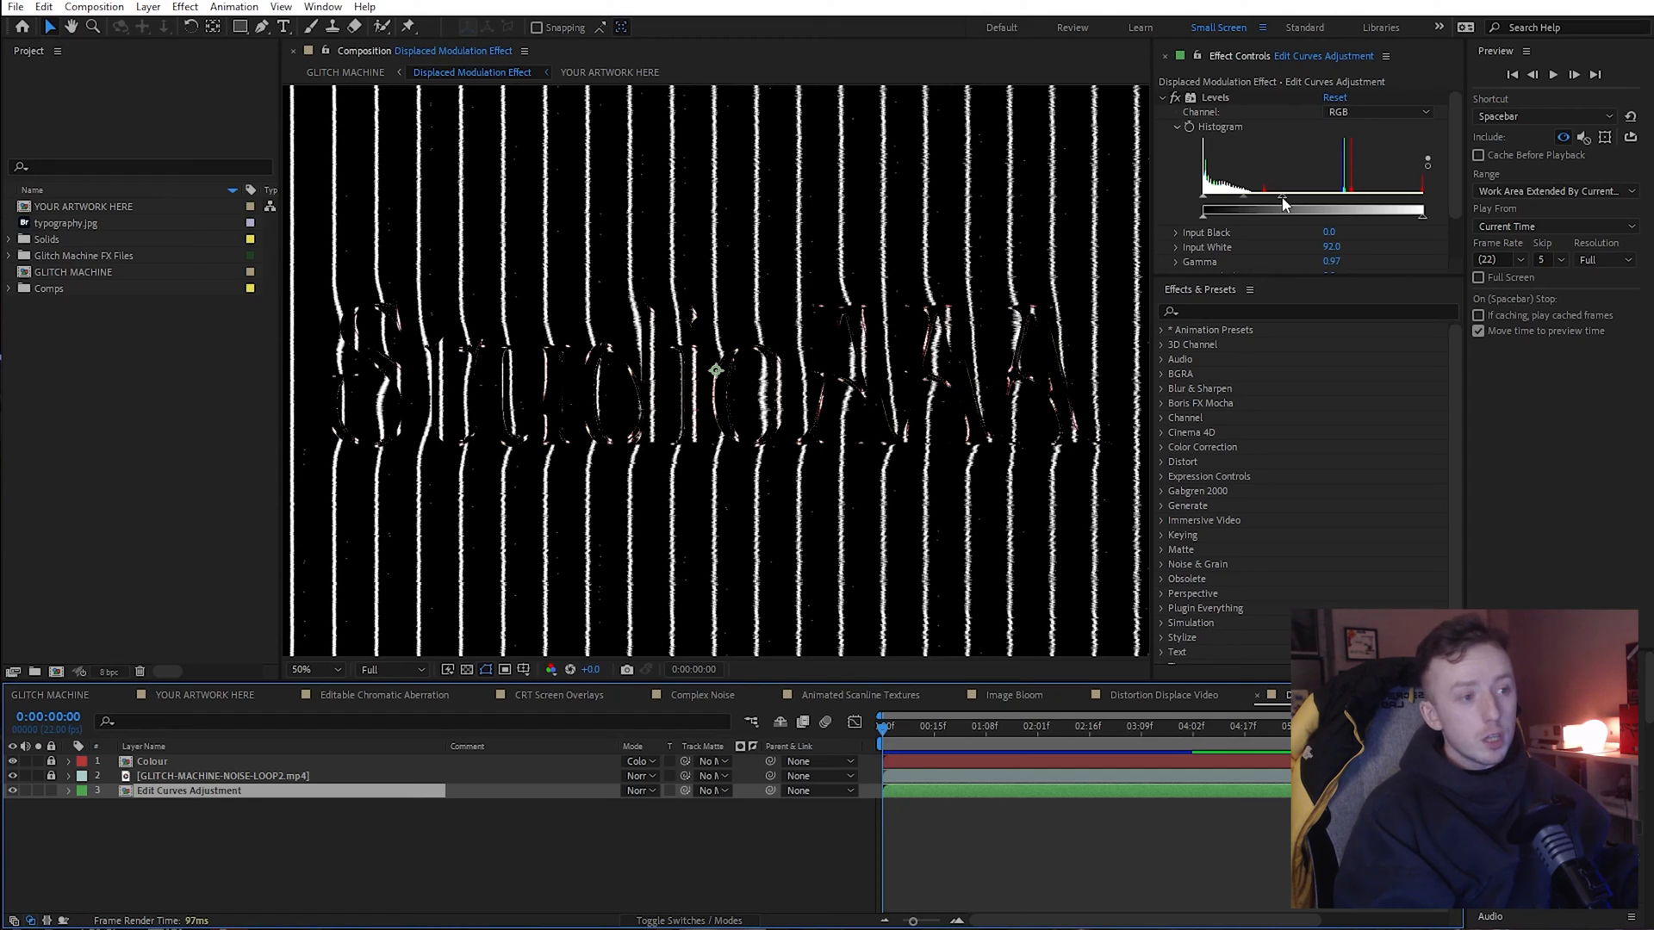
drag(1284, 202, 1235, 210)
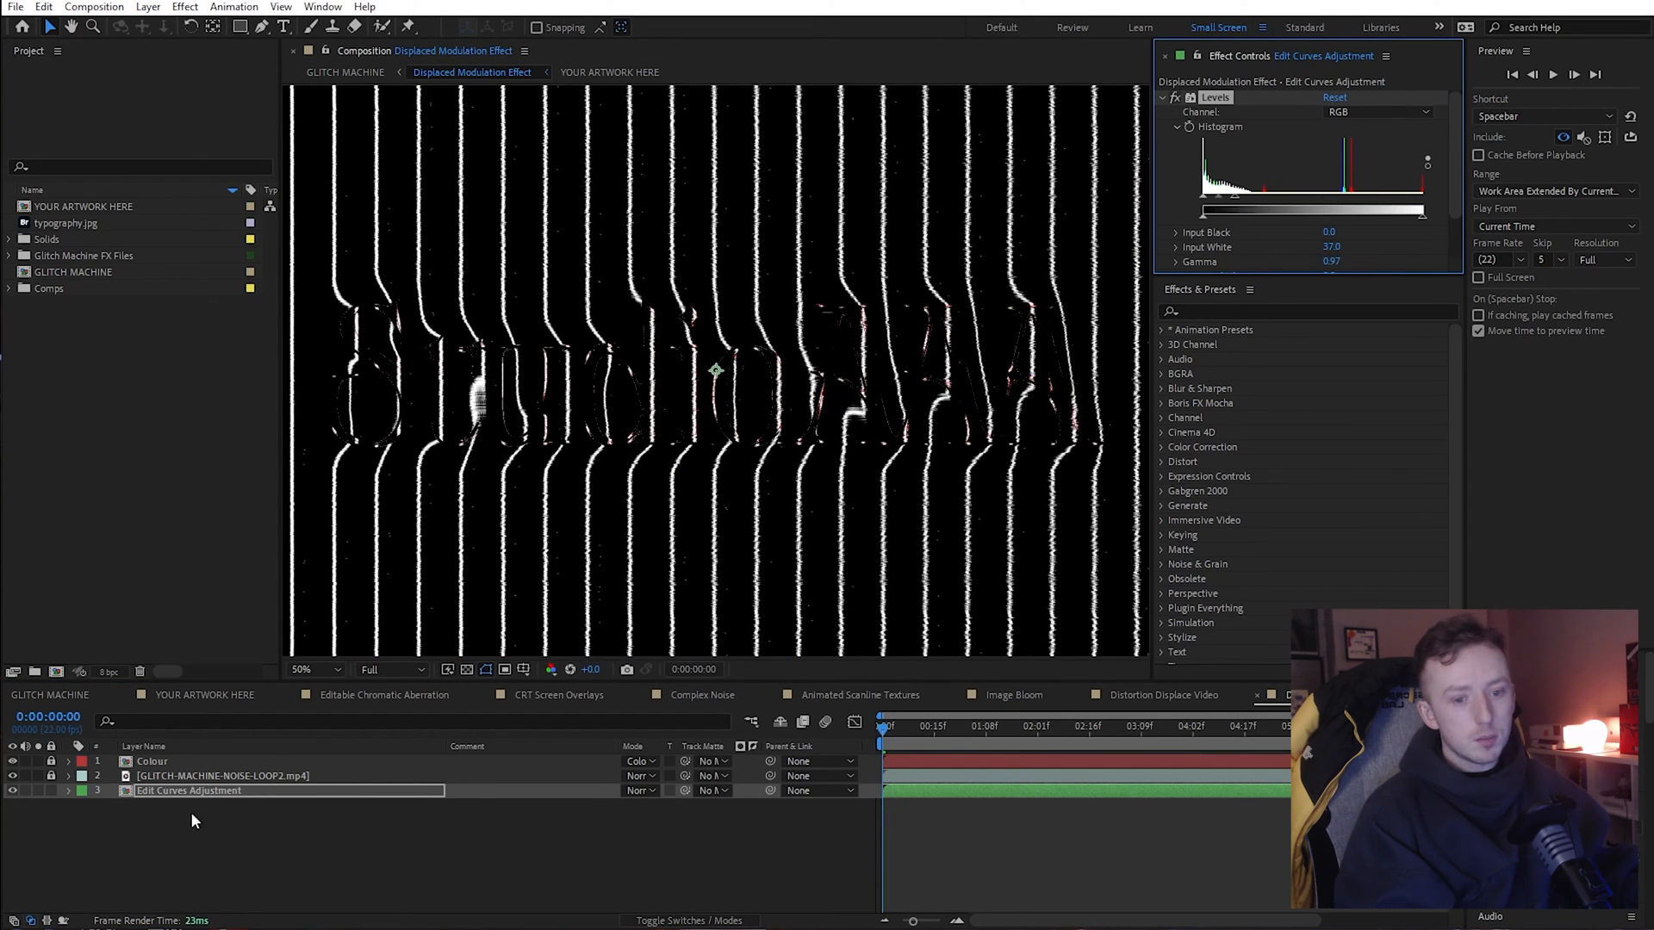
Unlock the GLITCH-MACHINE-NOISE-LOOP2.mp4 layer and set its Displacement Map to -73 maximum horizontal and 0 maximum vertical displacement
click(43, 778)
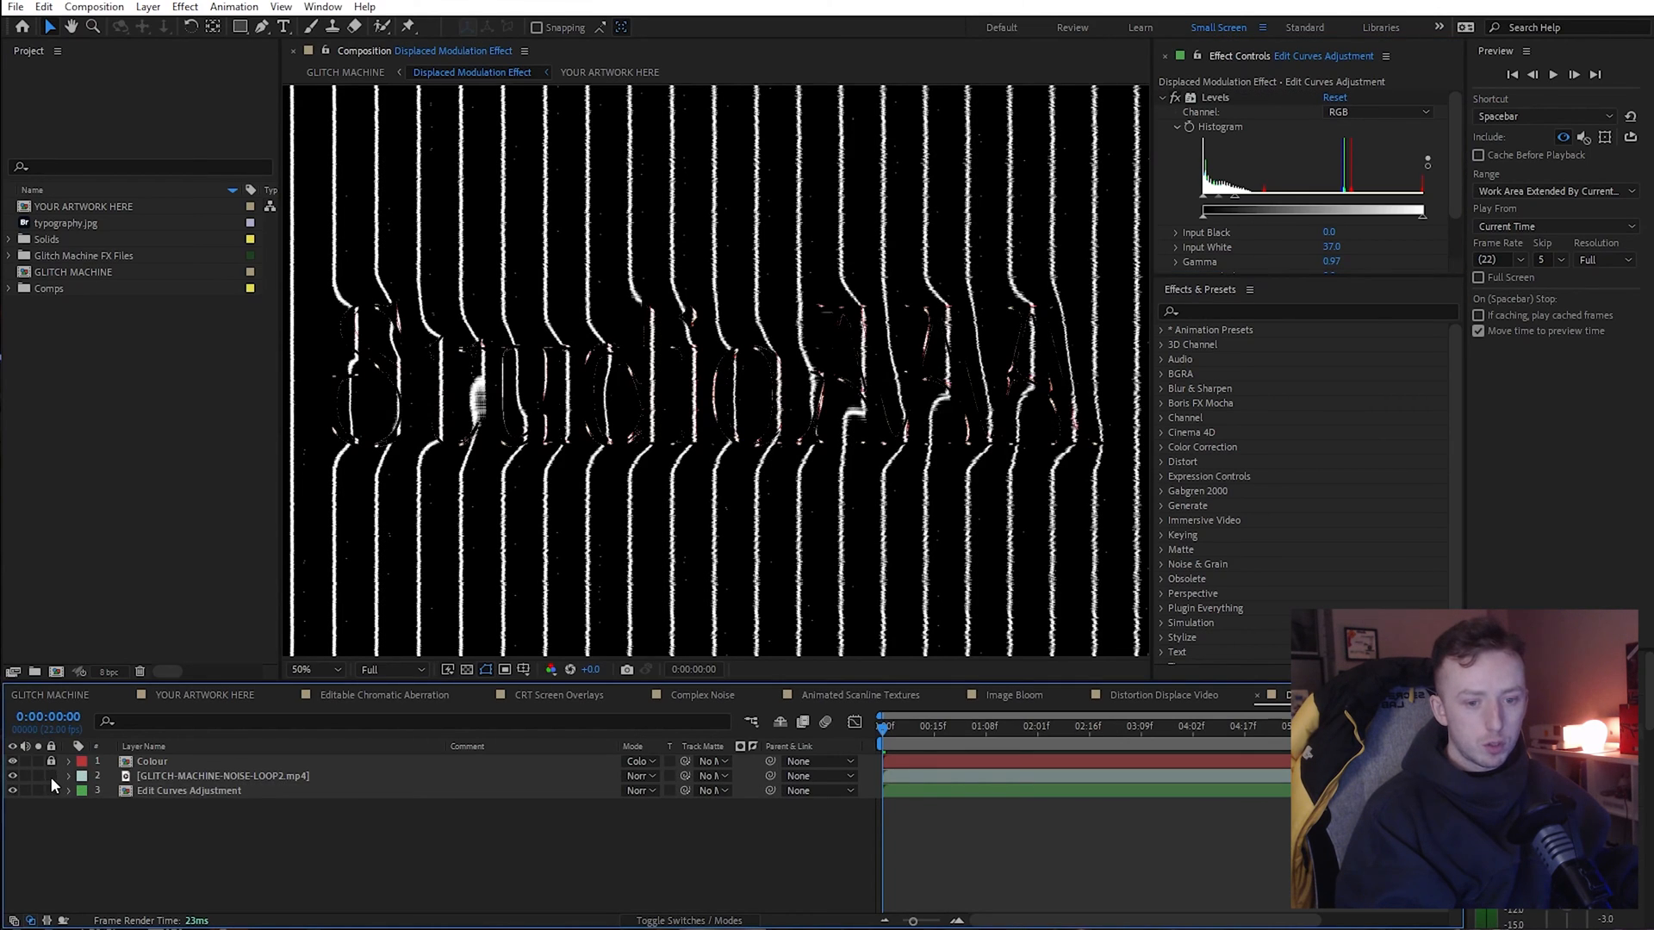
click(219, 780)
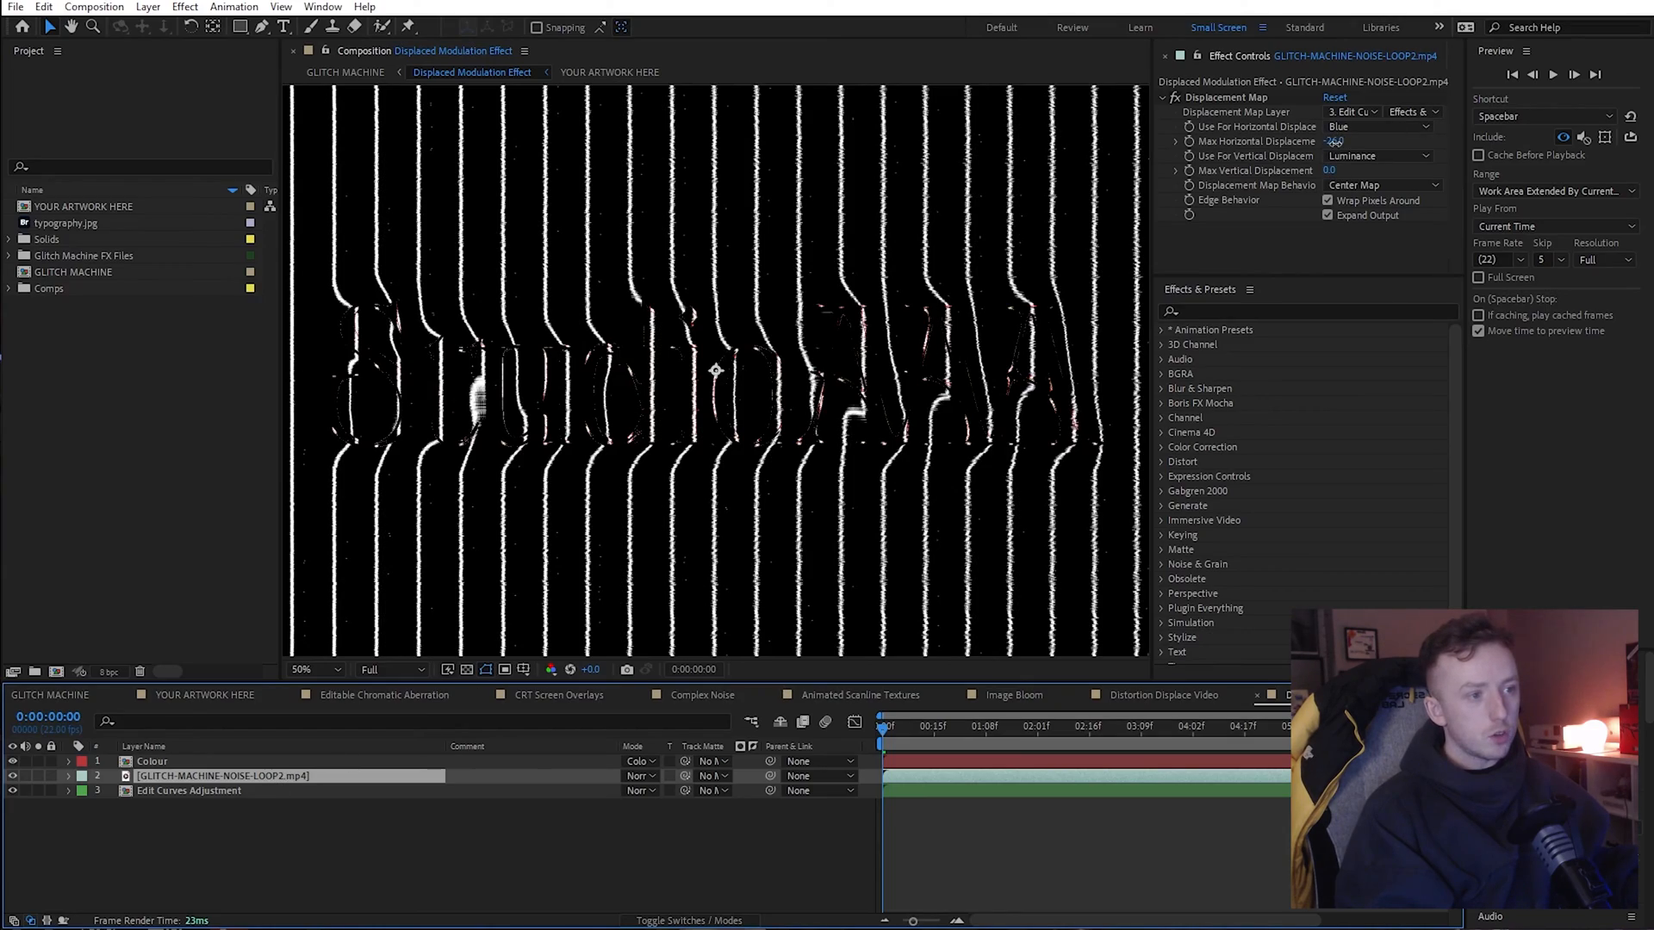
mouse_move(1334, 141)
mouse_down()
mouse_move(1292, 143)
mouse_move(1354, 164)
mouse_move(1168, 178)
mouse_move(1358, 174)
mouse_move(1328, 180)
mouse_move(1167, 164)
mouse_move(1434, 156)
mouse_move(1017, 210)
mouse_move(1363, 185)
mouse_move(1352, 144)
mouse_move(1393, 159)
mouse_move(1319, 157)
mouse_up()
click(1342, 168)
text(0)
key(Return)
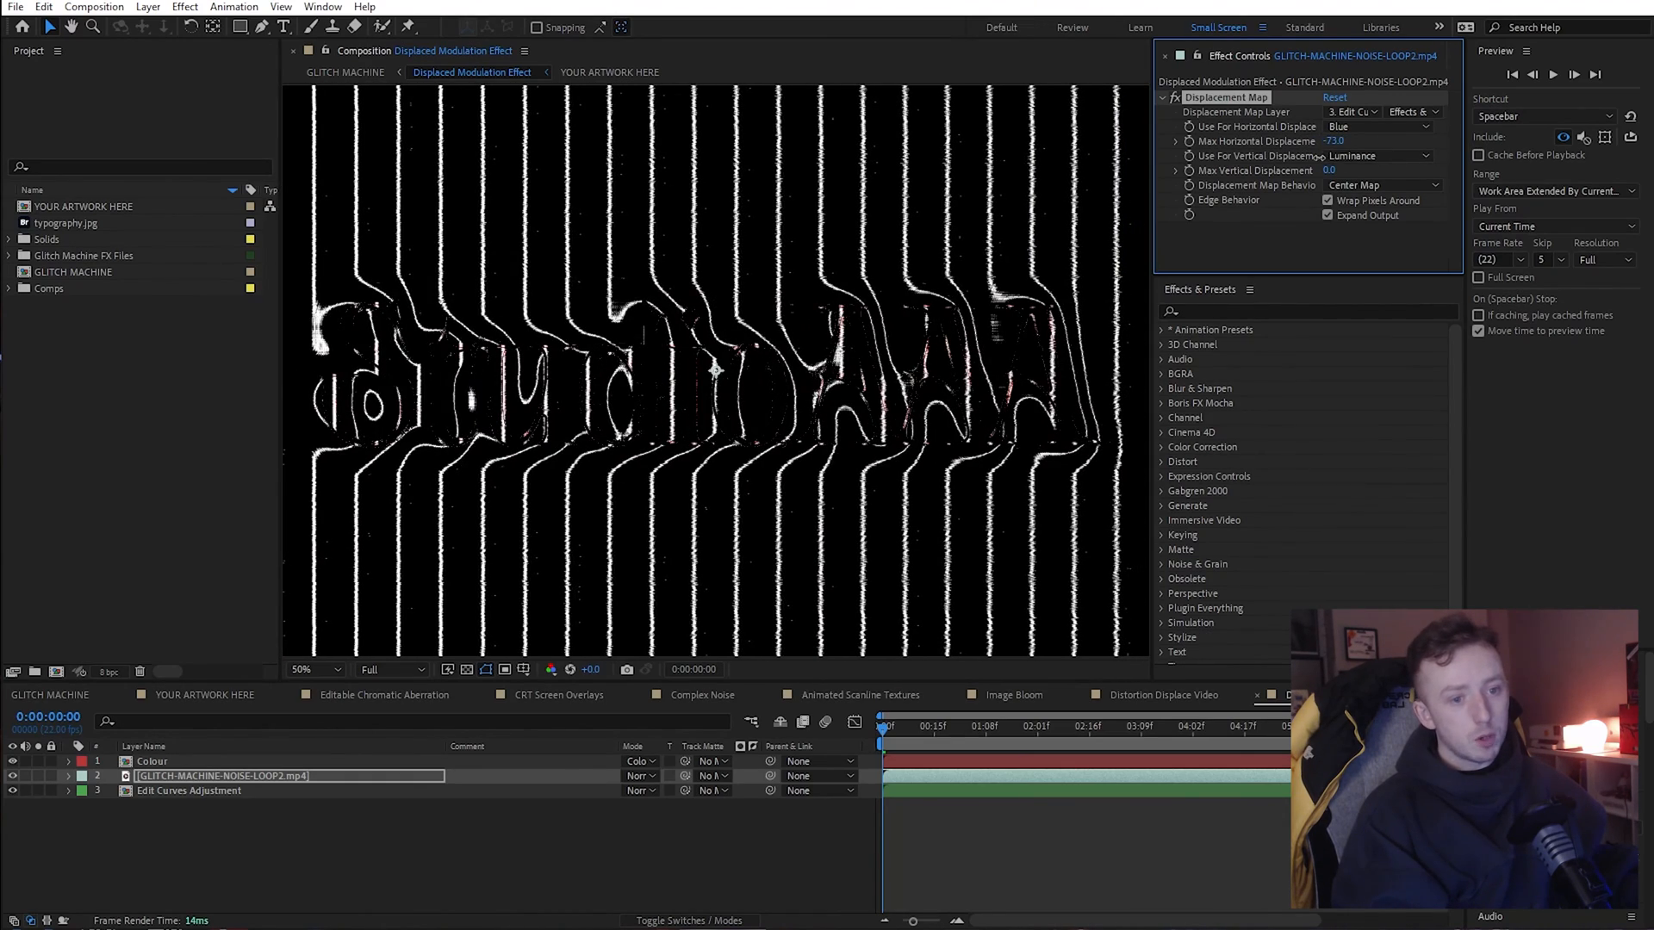
In YOUR ARTWORK HERE, hide typography.jpg, show EXAMPLE-ART-DELETE-ME-GLITCHMACHINE(2).mp4, and return to the GLITCH MACHINE composition
click(208, 697)
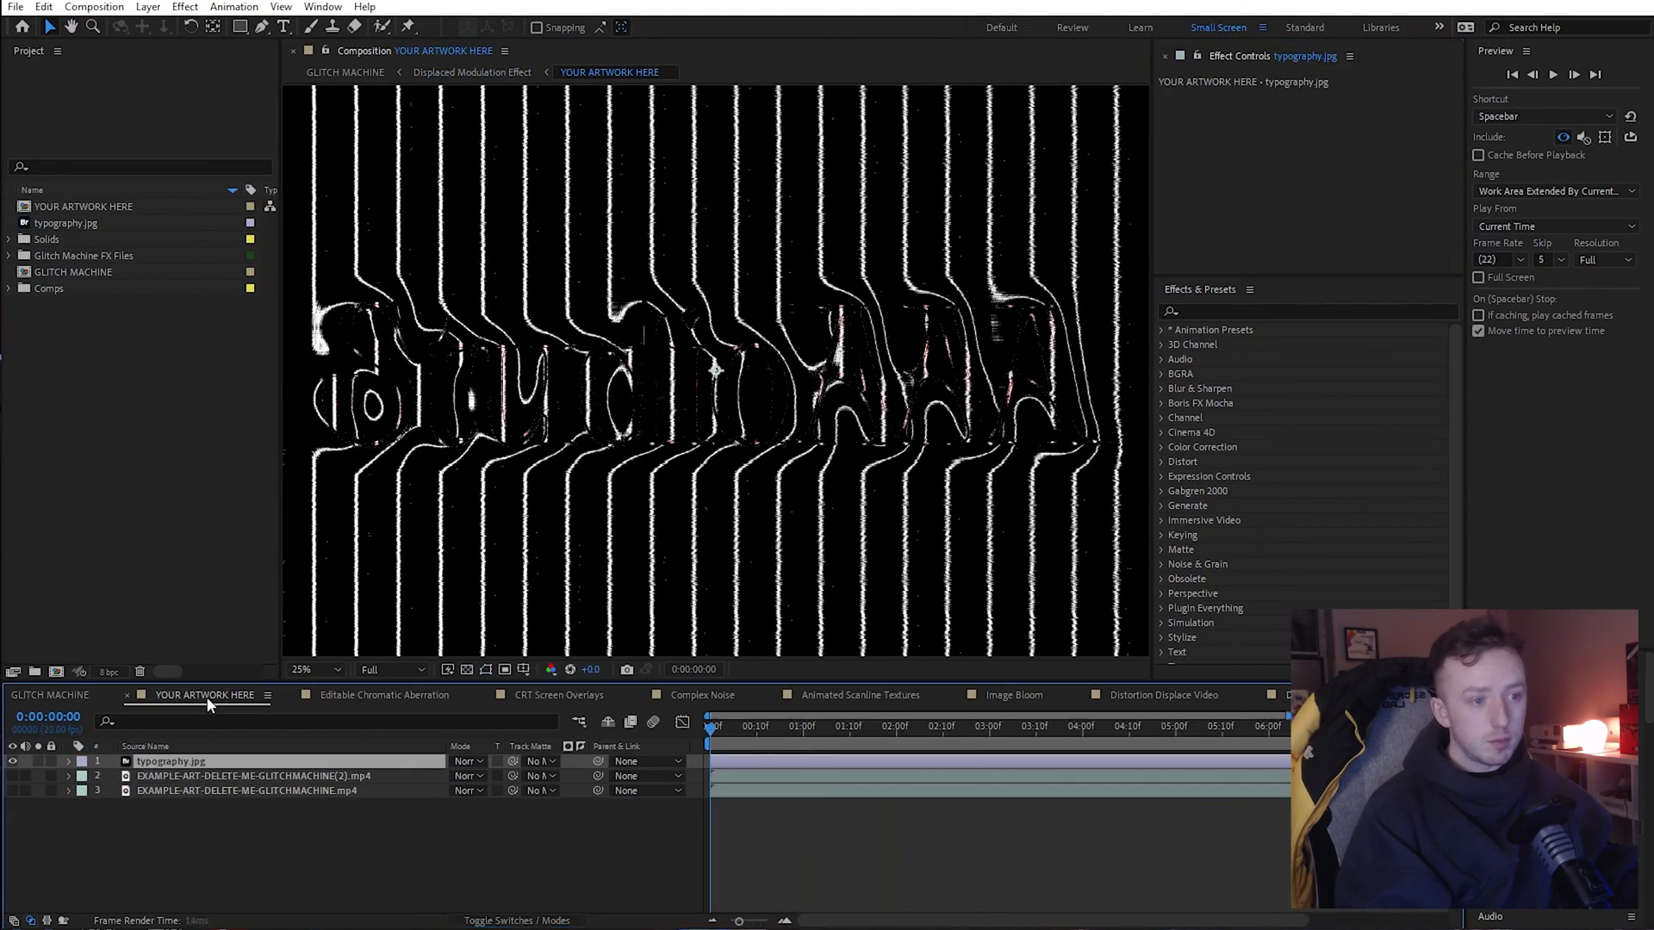
click(60, 696)
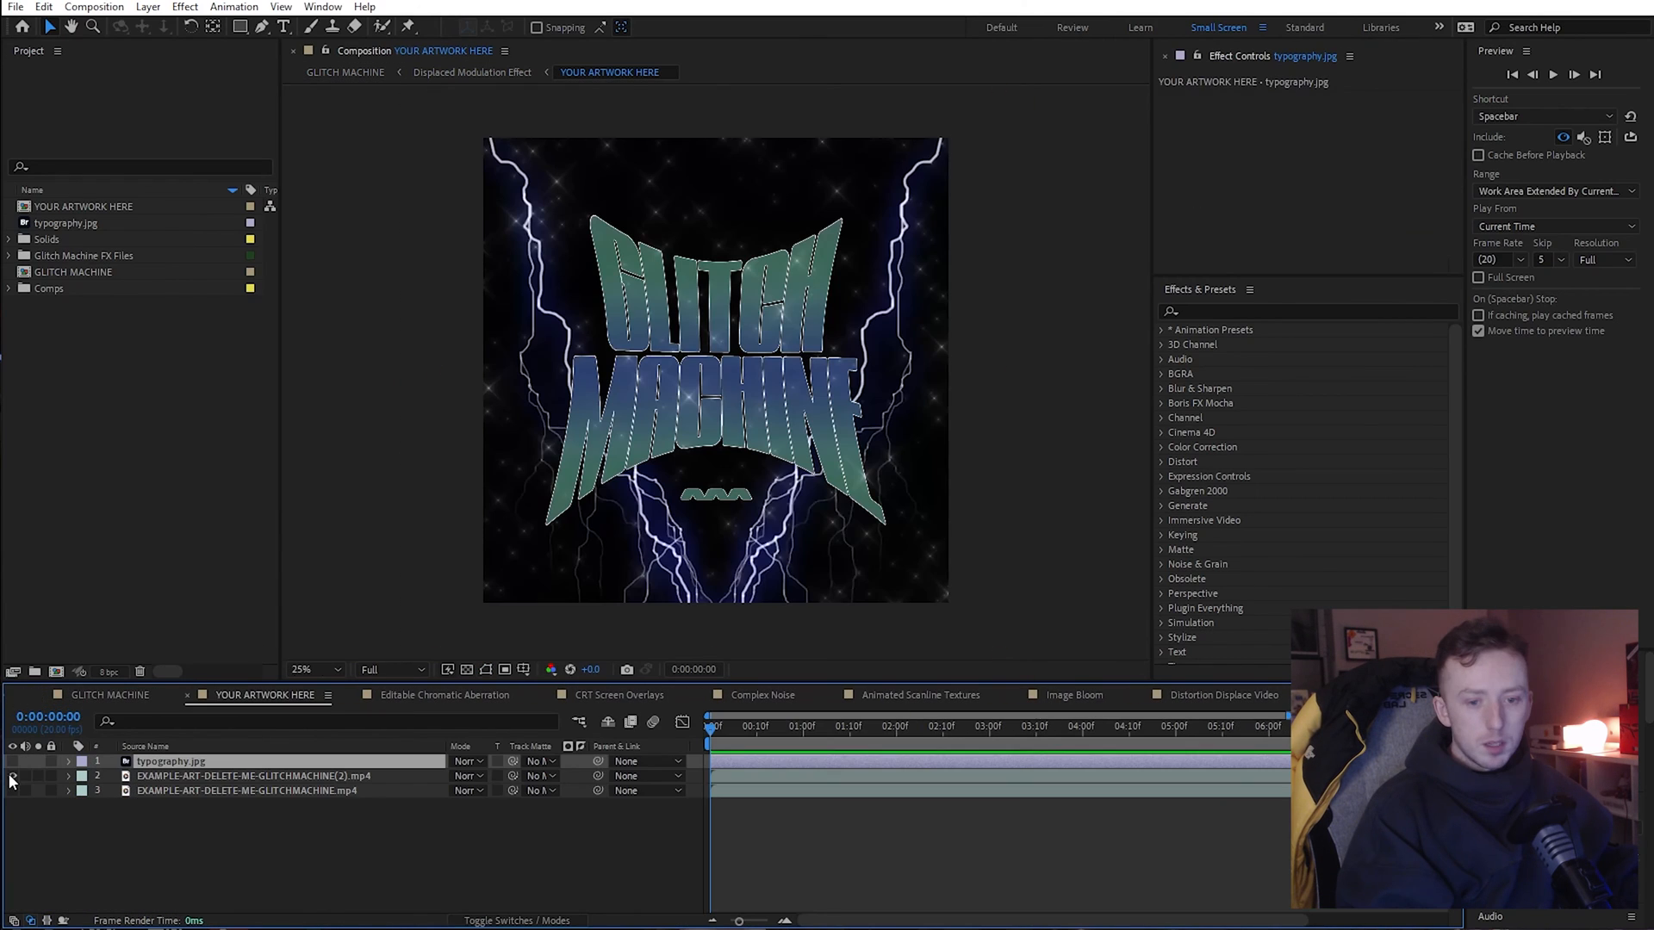
click(90, 691)
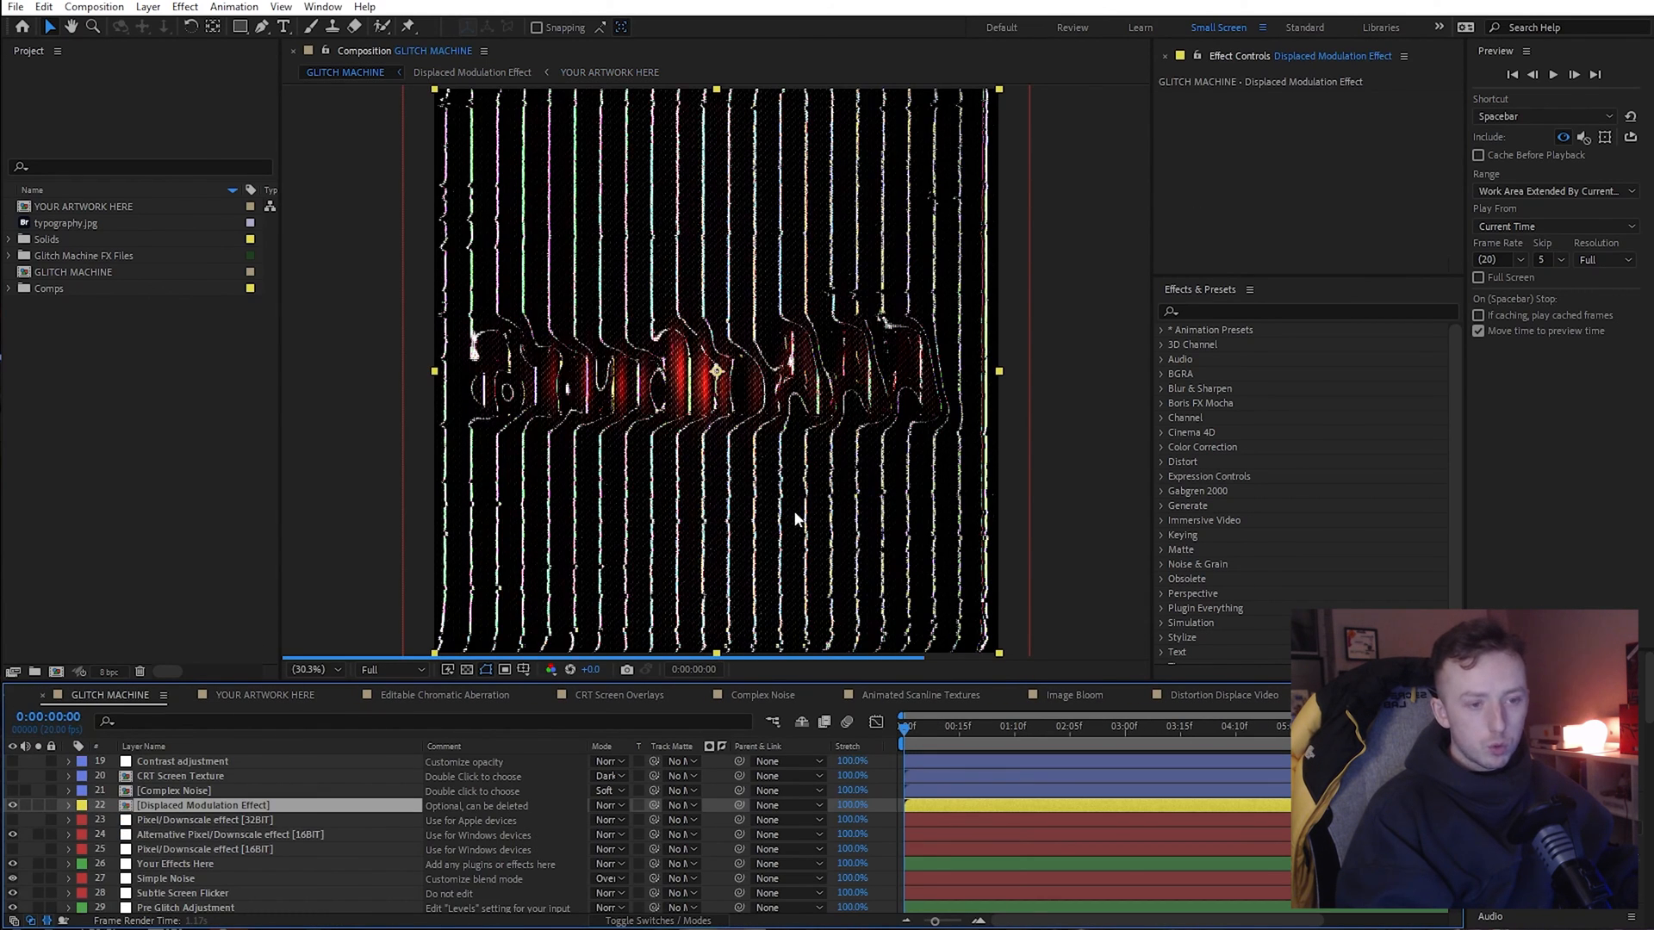
Examine the displaced modulation lines over the example artwork at several zoom levels and on the opening frames
scroll(682, 209, up, 1)
scroll(671, 284, down, 1)
scroll(671, 301, up, 1)
scroll(667, 322, up, 1)
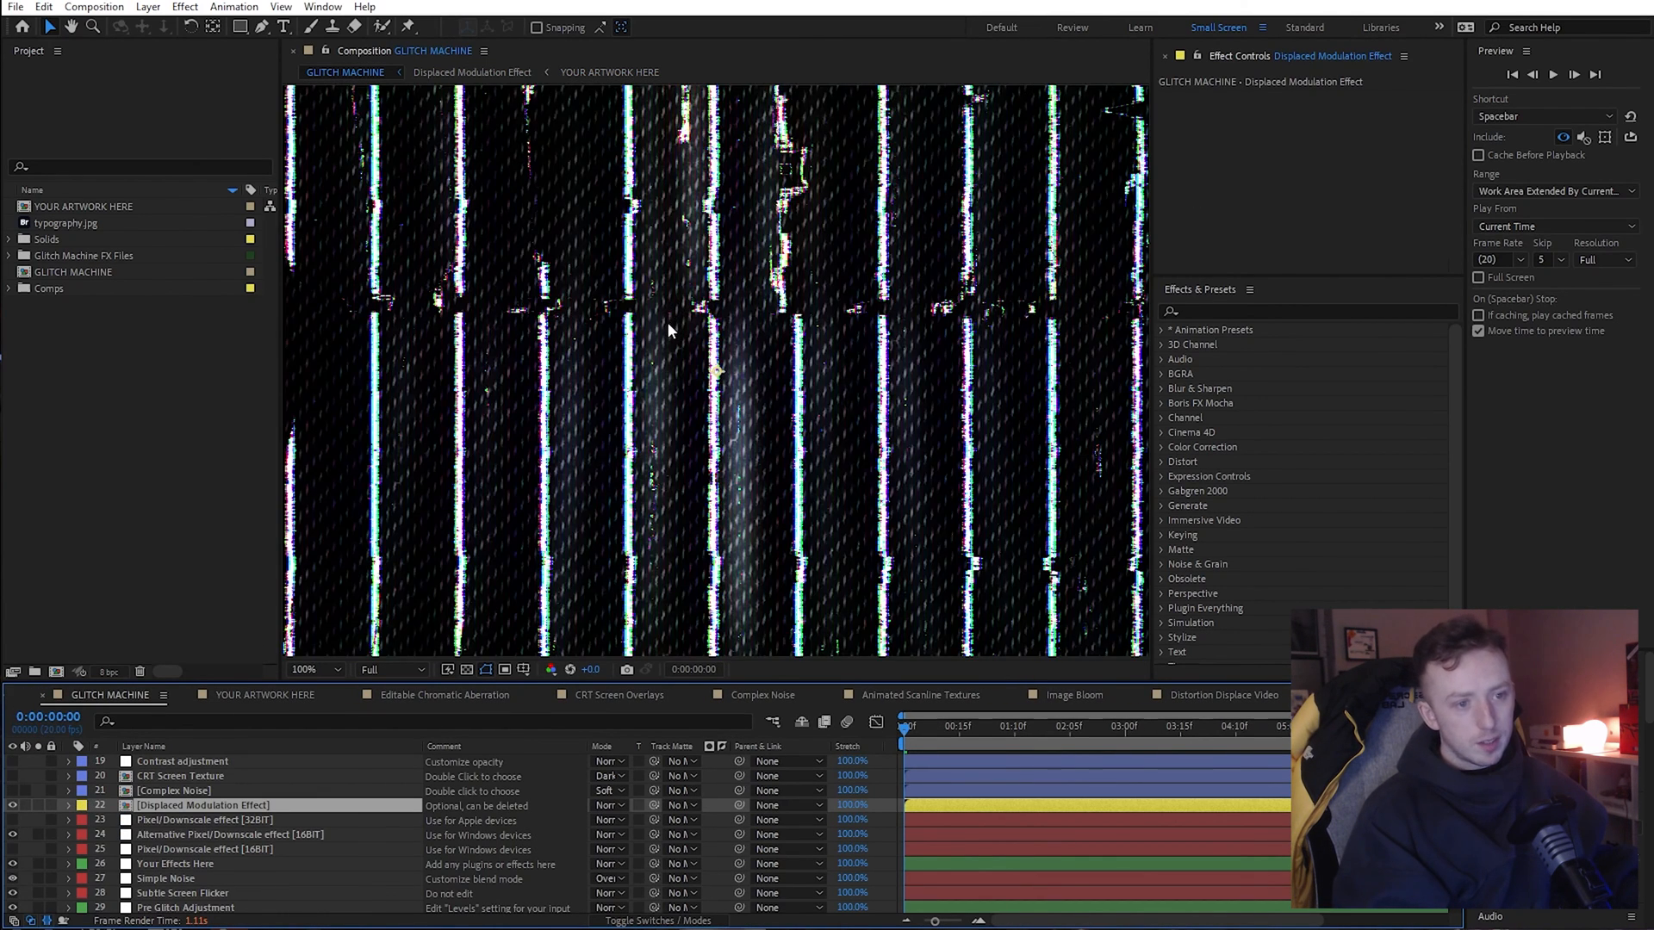
scroll(658, 328, down, 2)
scroll(658, 327, up, 2)
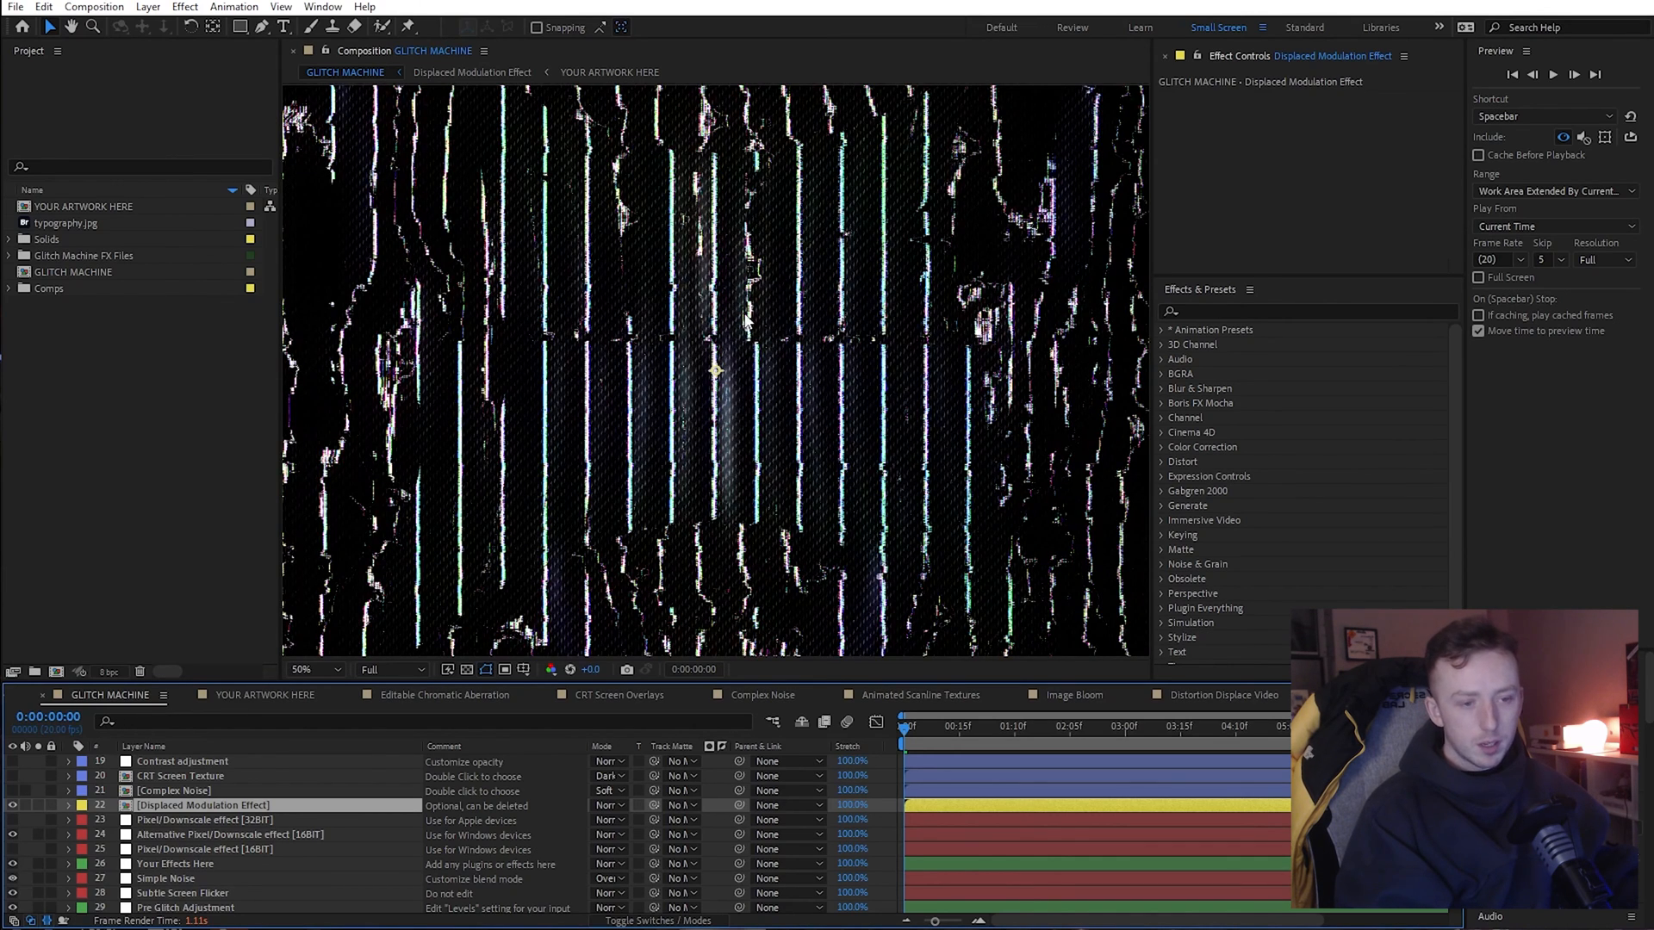
click(930, 737)
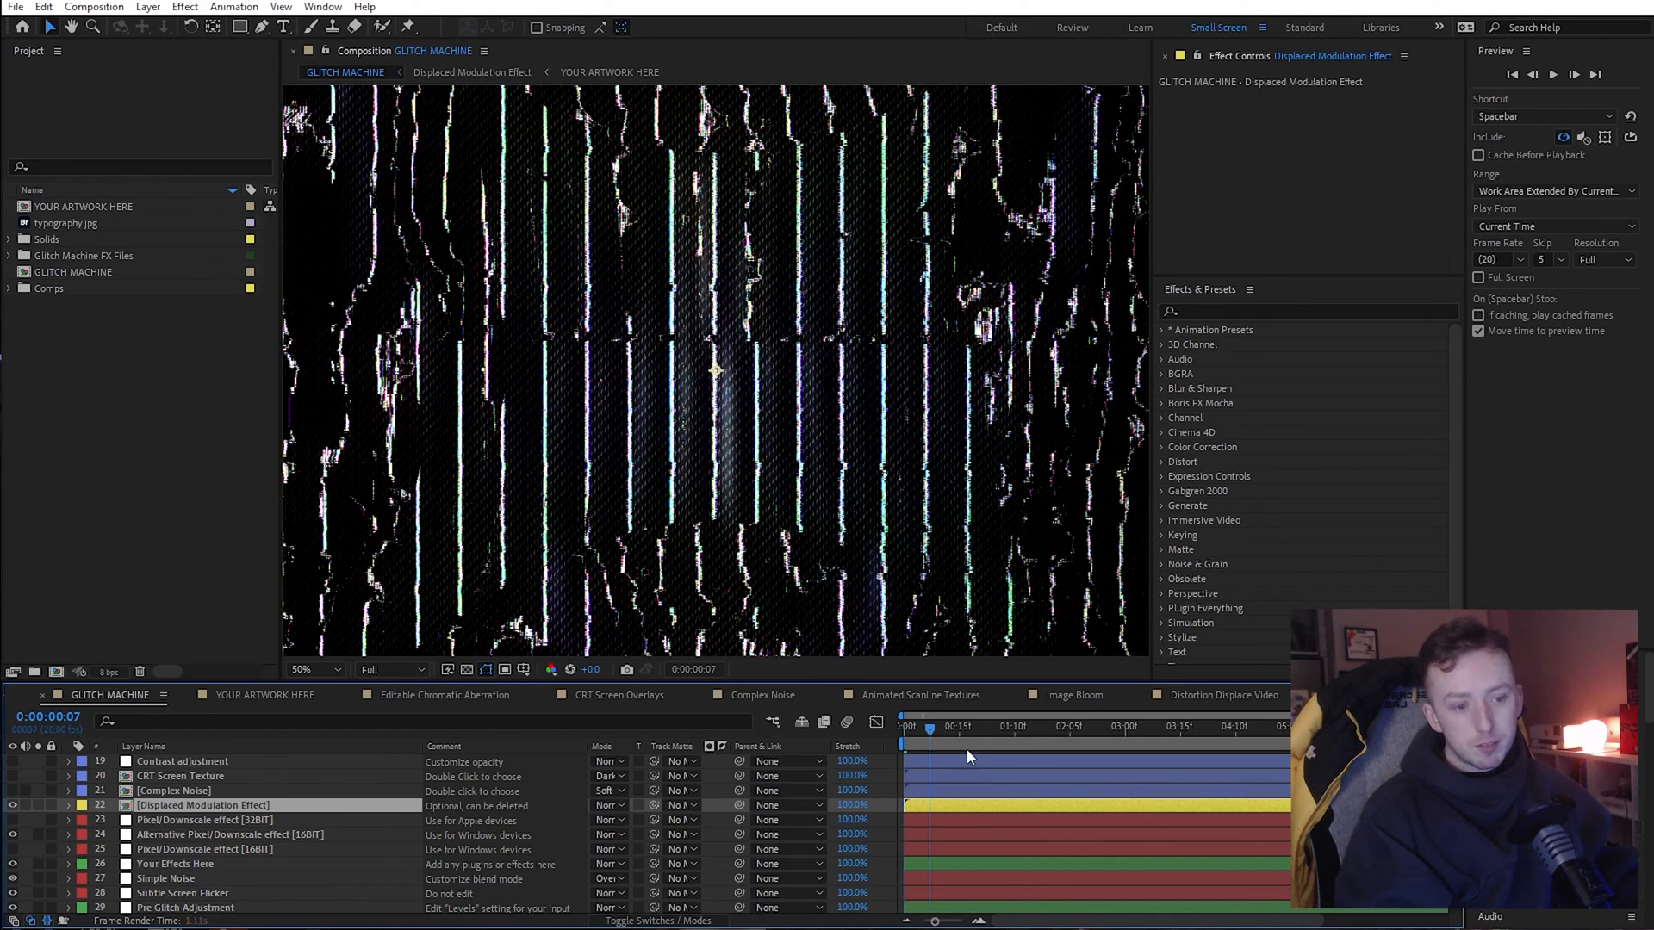
drag(966, 750, 555, 594)
scroll(548, 386, down, 2)
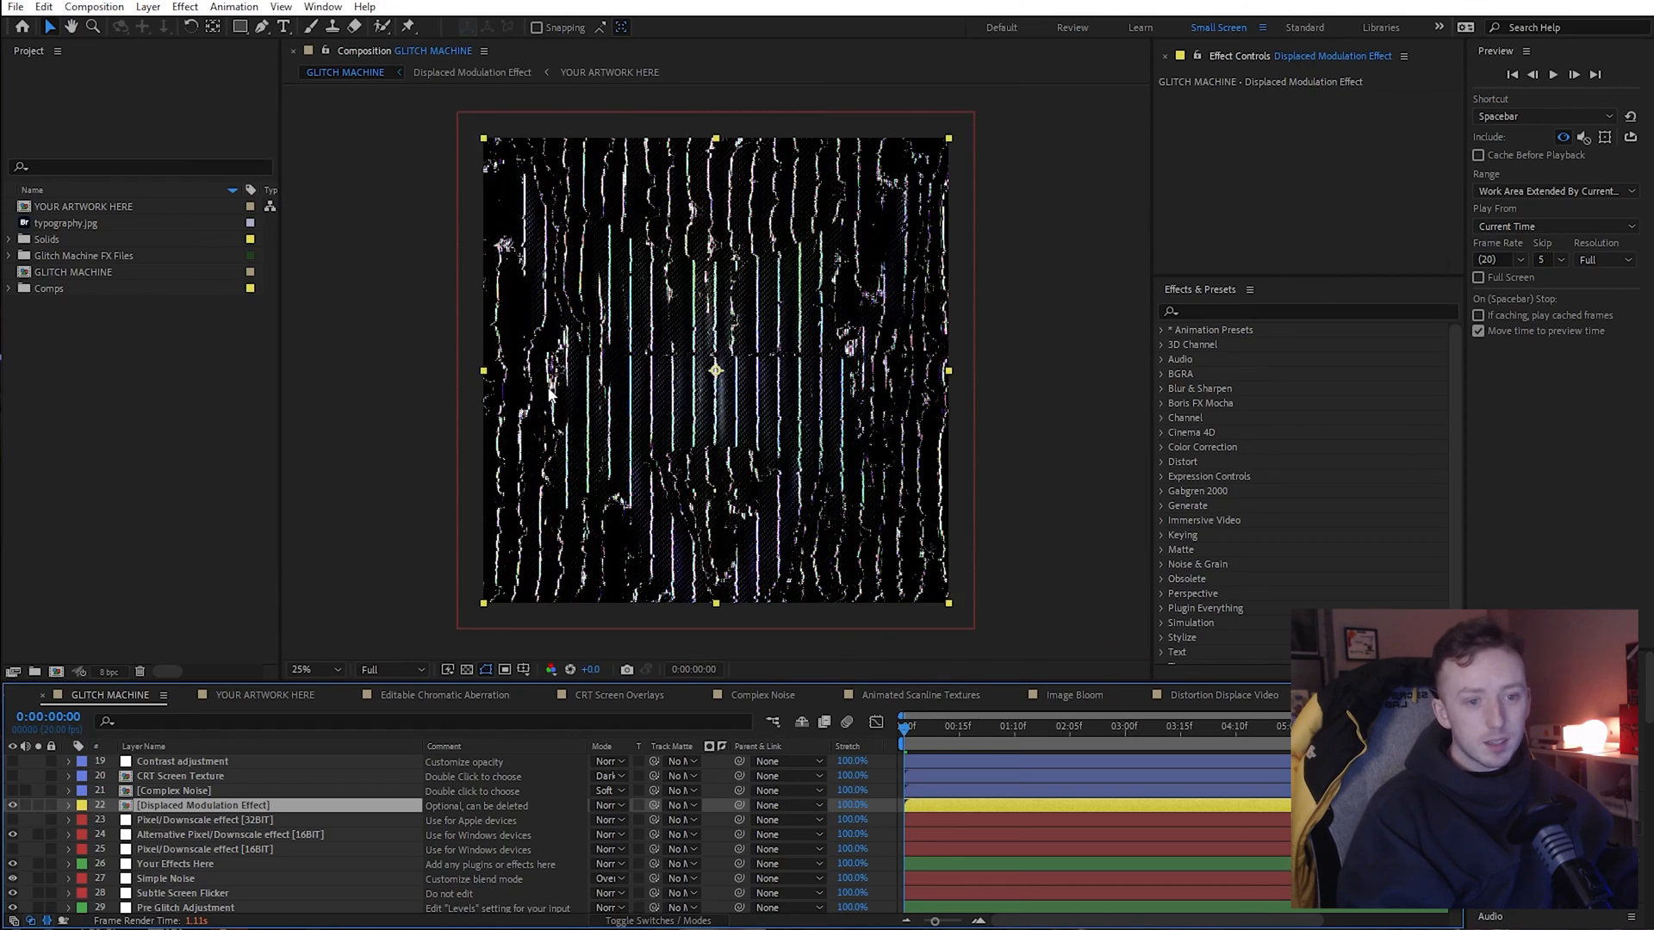
scroll(548, 386, up, 2)
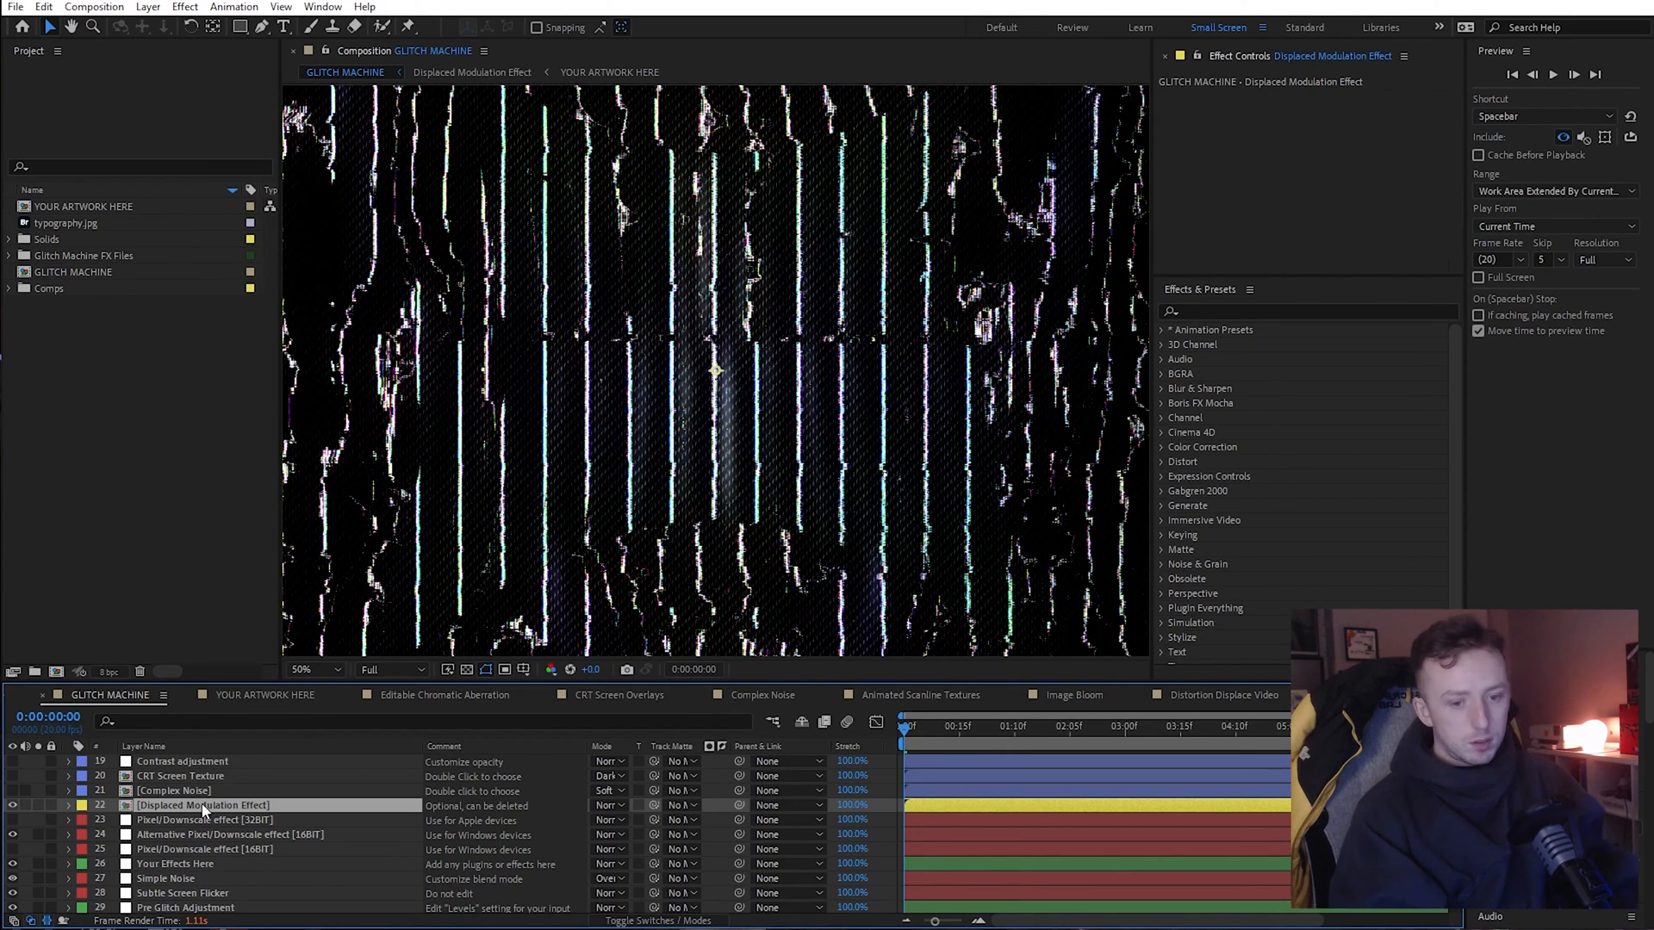
Hide the Displaced Modulation Effect layer and check the example artwork around 0:00:01:09
click(12, 806)
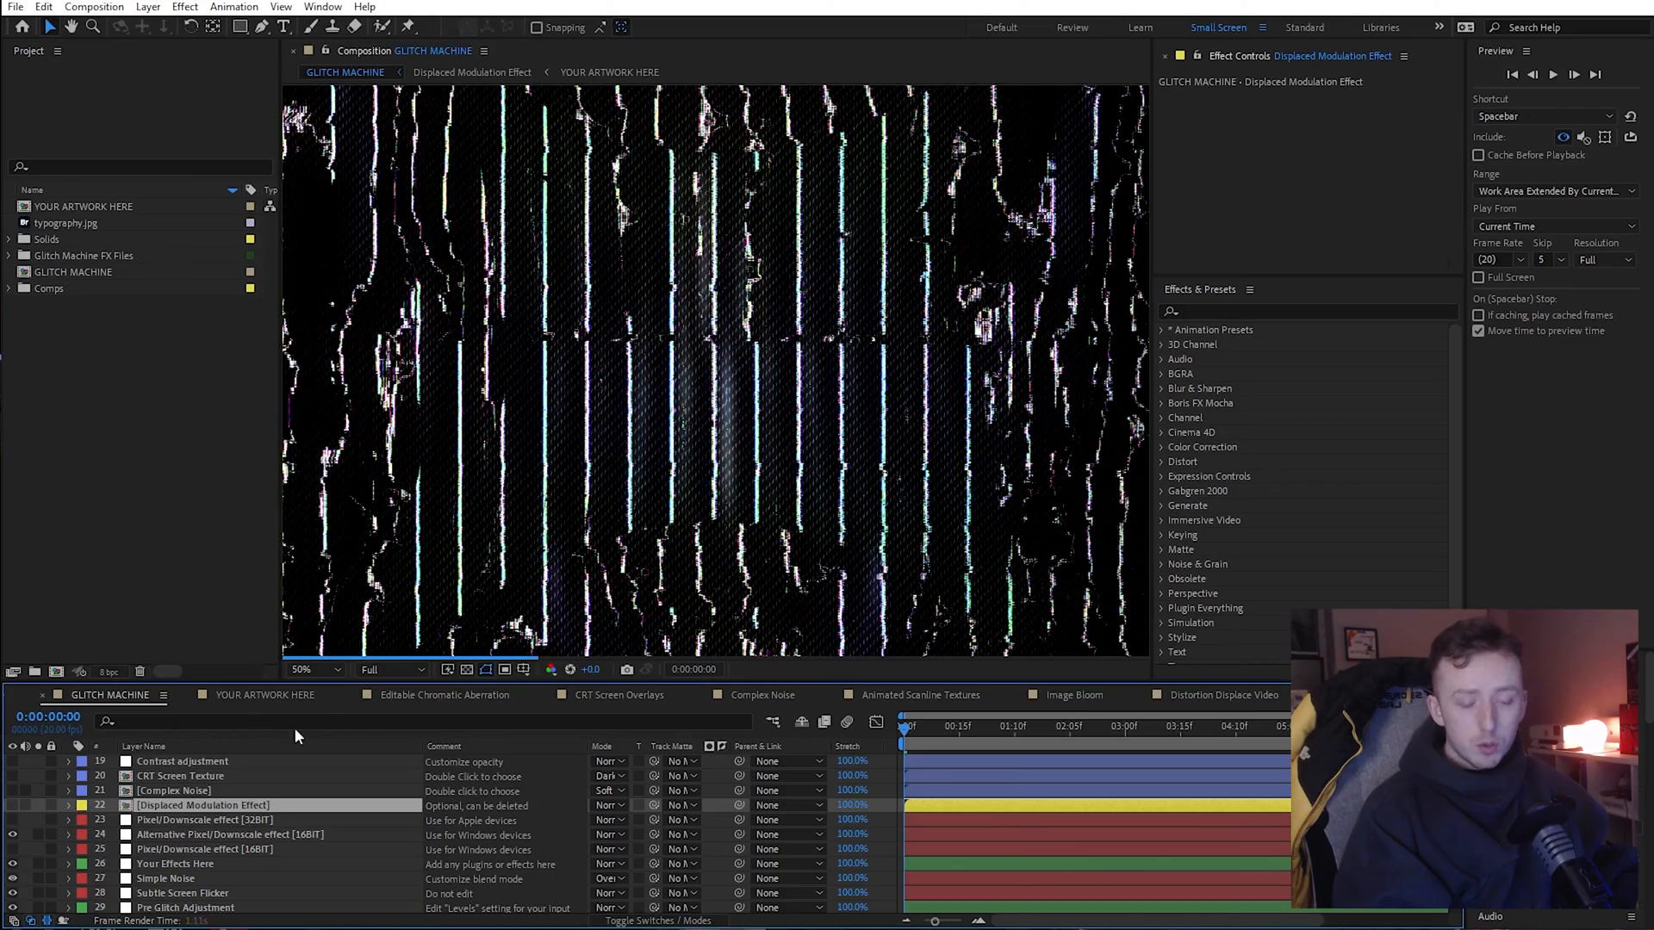
scroll(622, 472, down, 2)
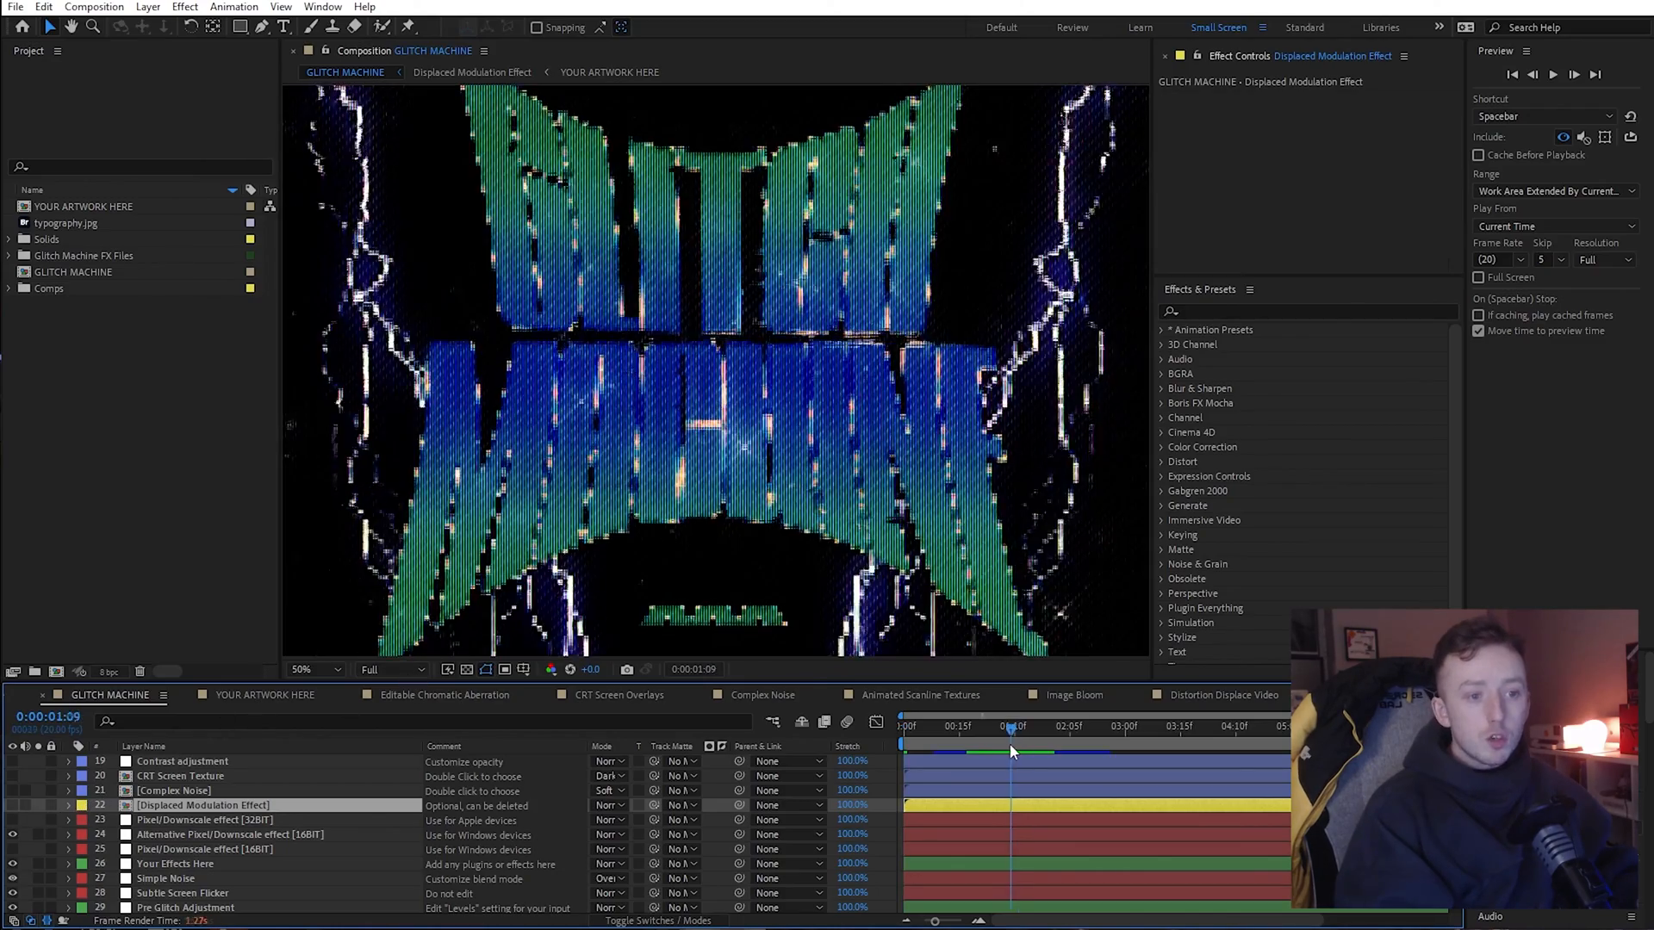
drag(1011, 748, 970, 748)
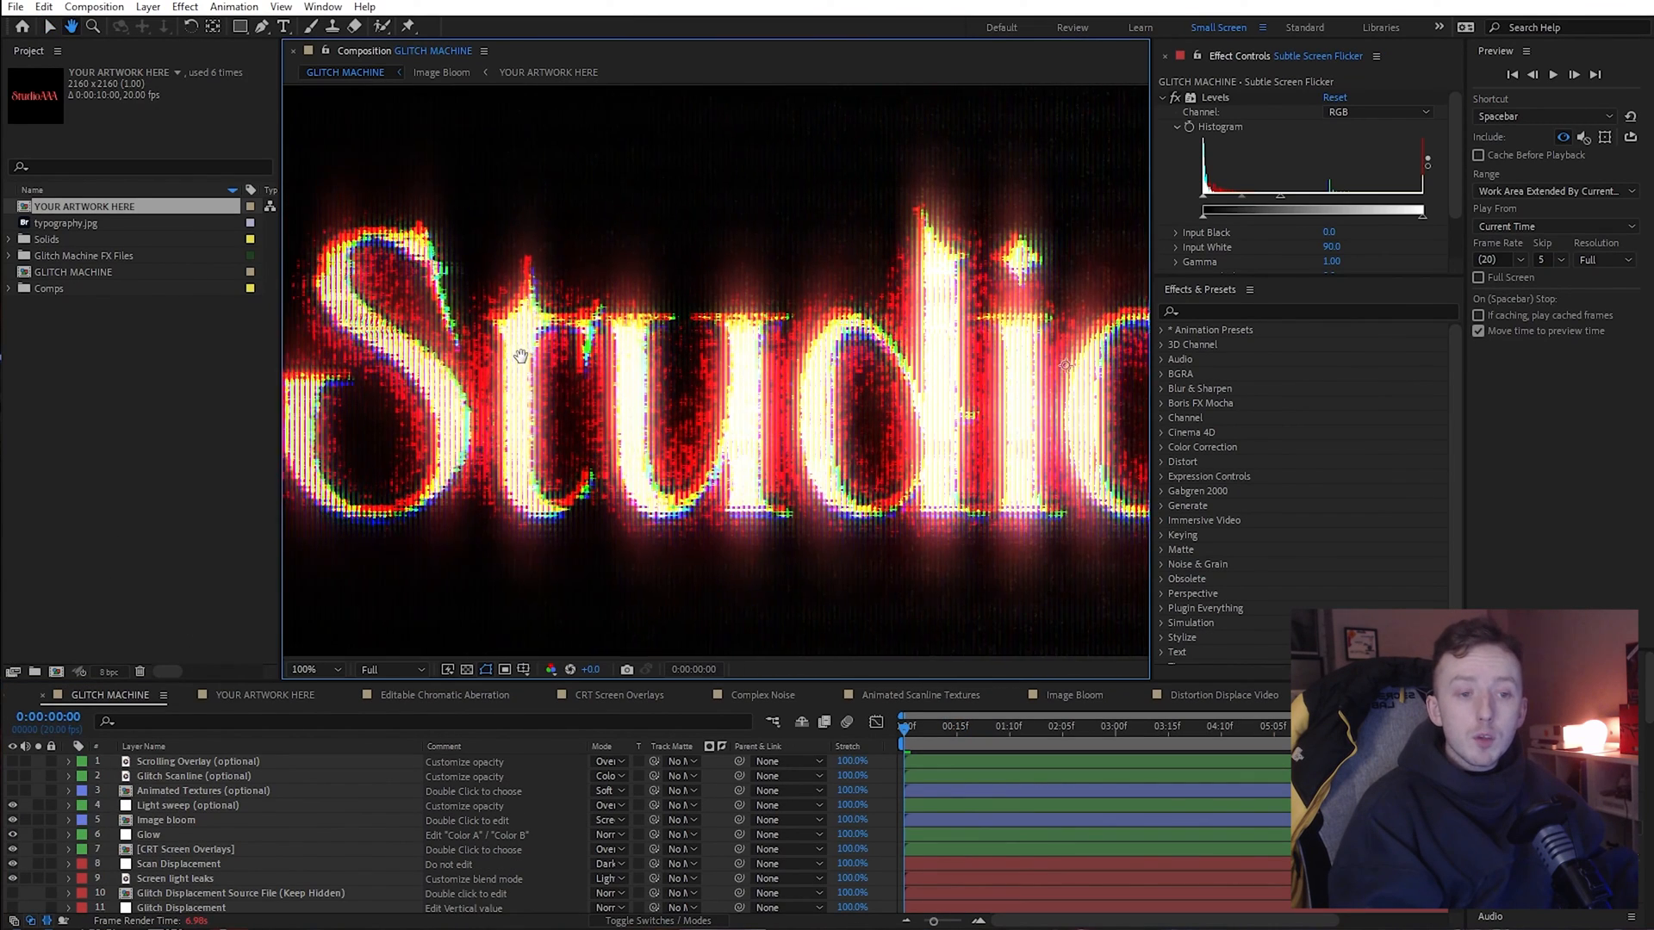
Examine the glow, colour fringing and scanline detail across the StudioAAA lettering at 100%
drag(521, 356, 561, 358)
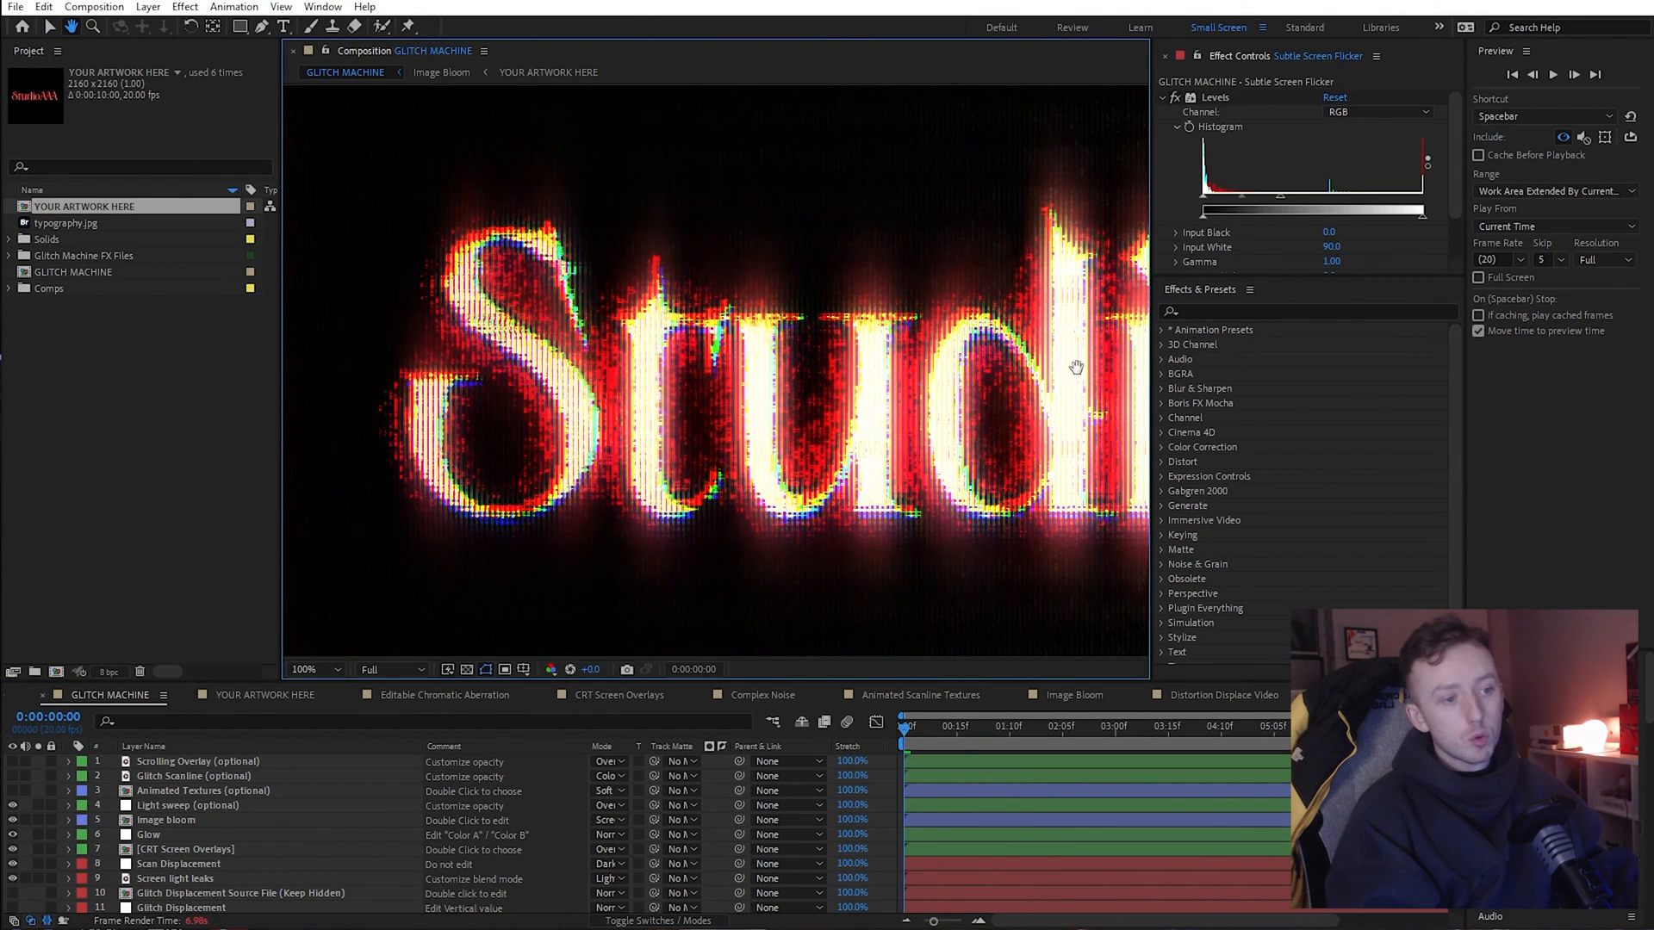
drag(1108, 368, 484, 362)
drag(1025, 337, 709, 358)
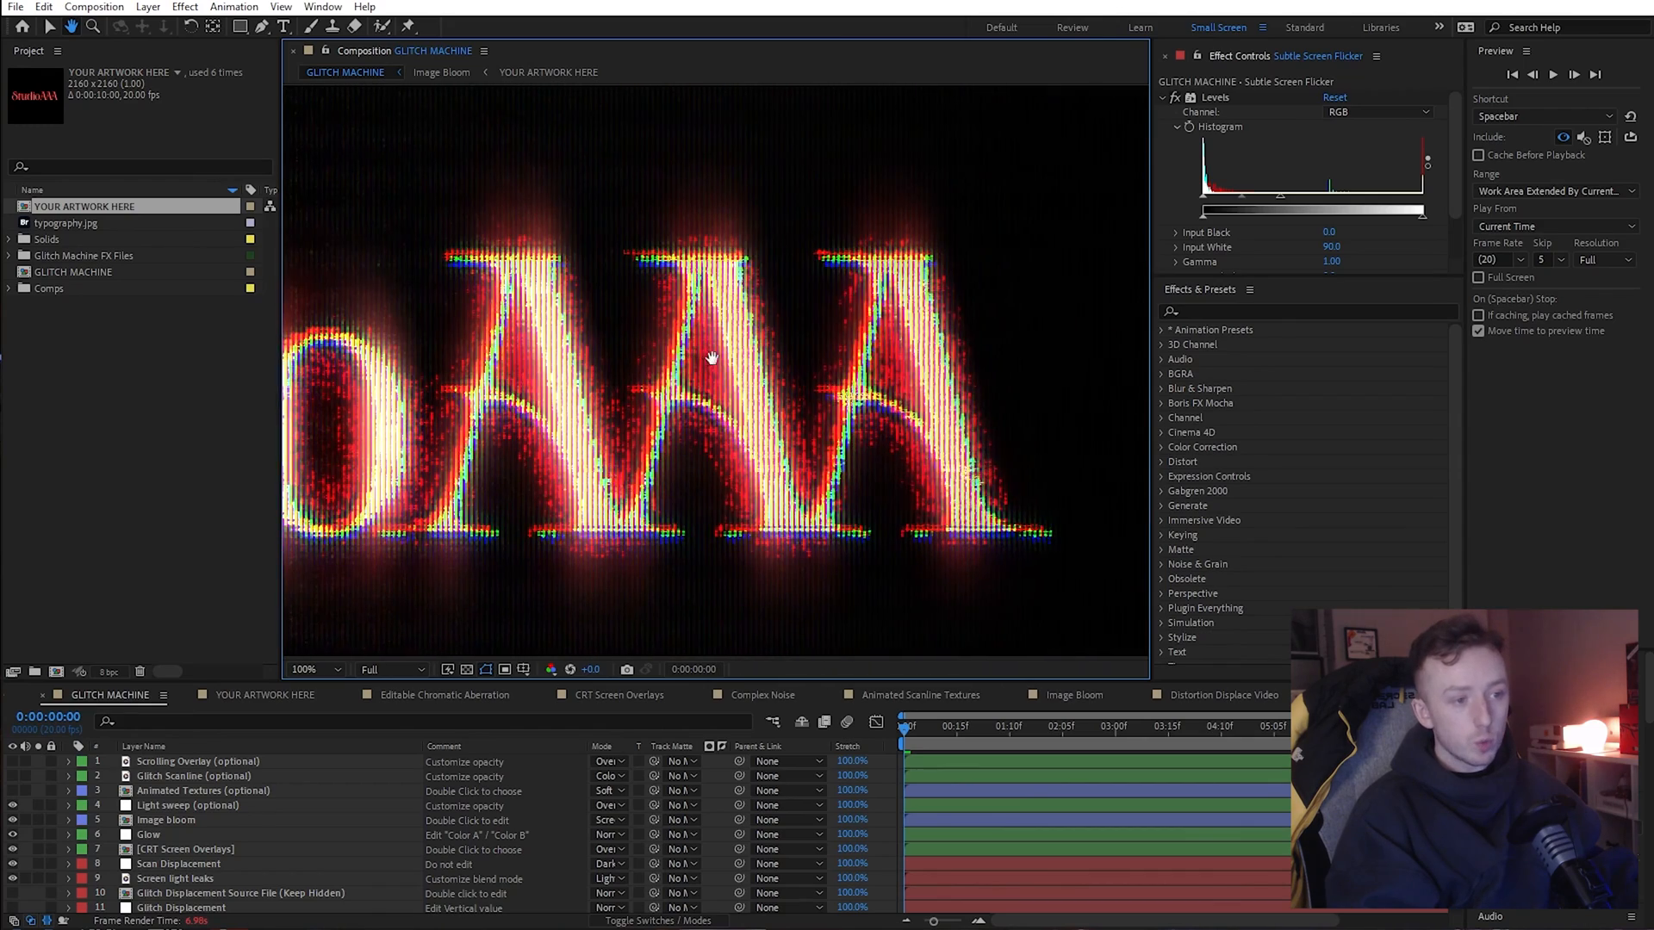
drag(1058, 335, 1182, 328)
drag(646, 338, 1016, 345)
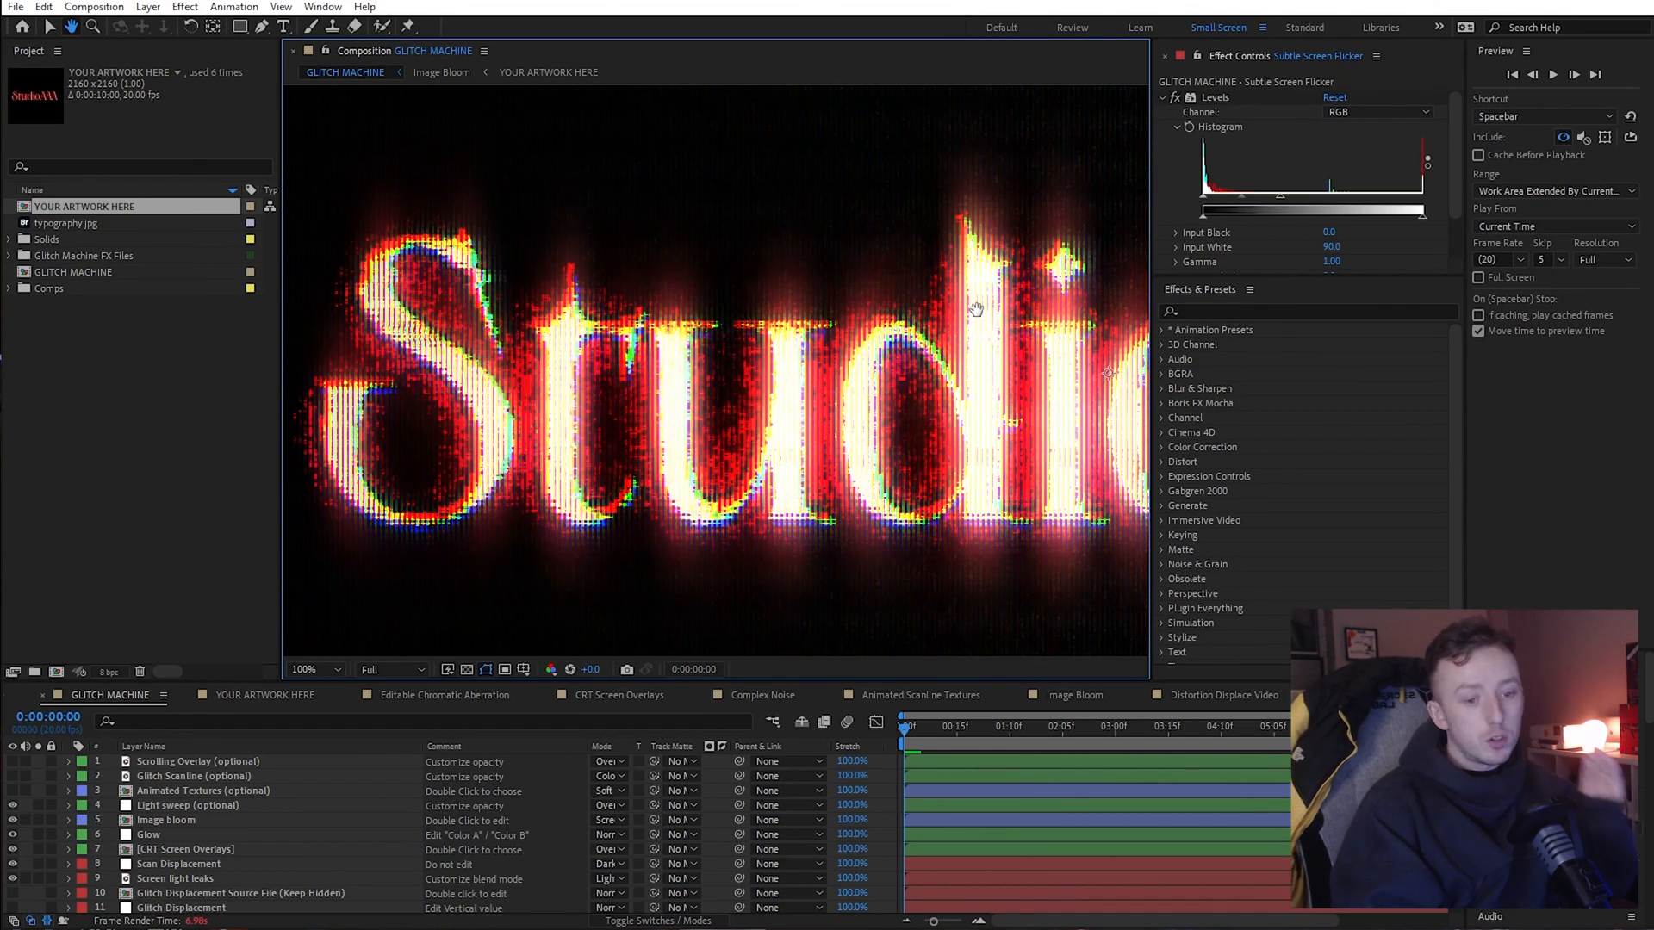
drag(997, 329, 523, 348)
drag(947, 353, 664, 445)
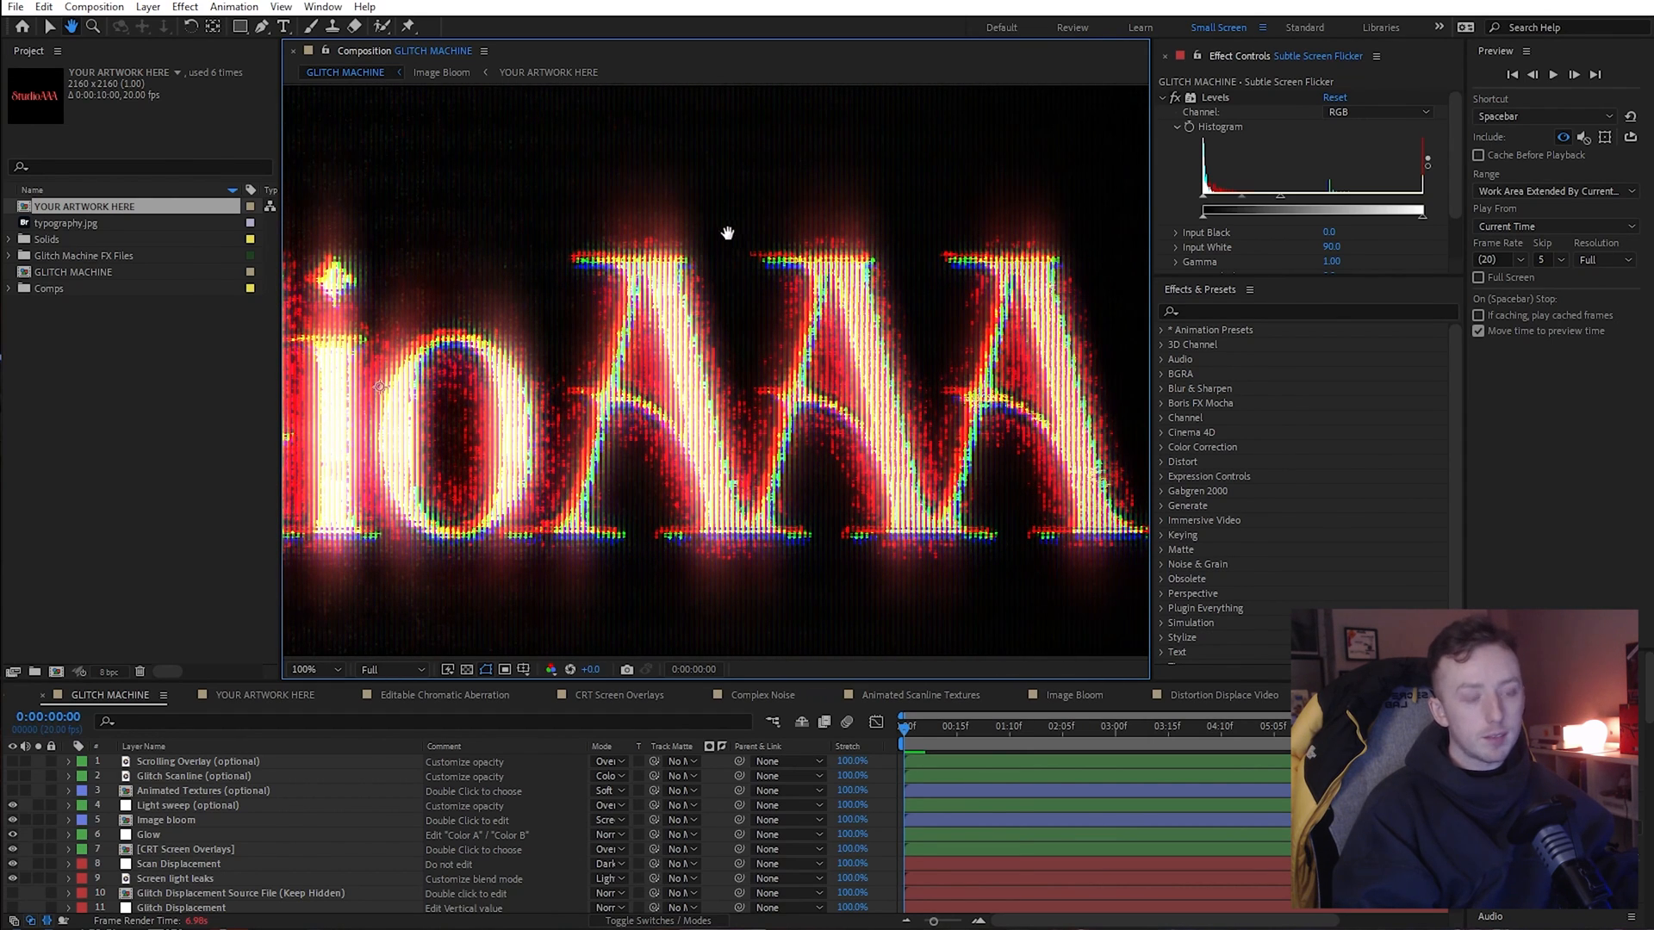
drag(678, 286, 620, 288)
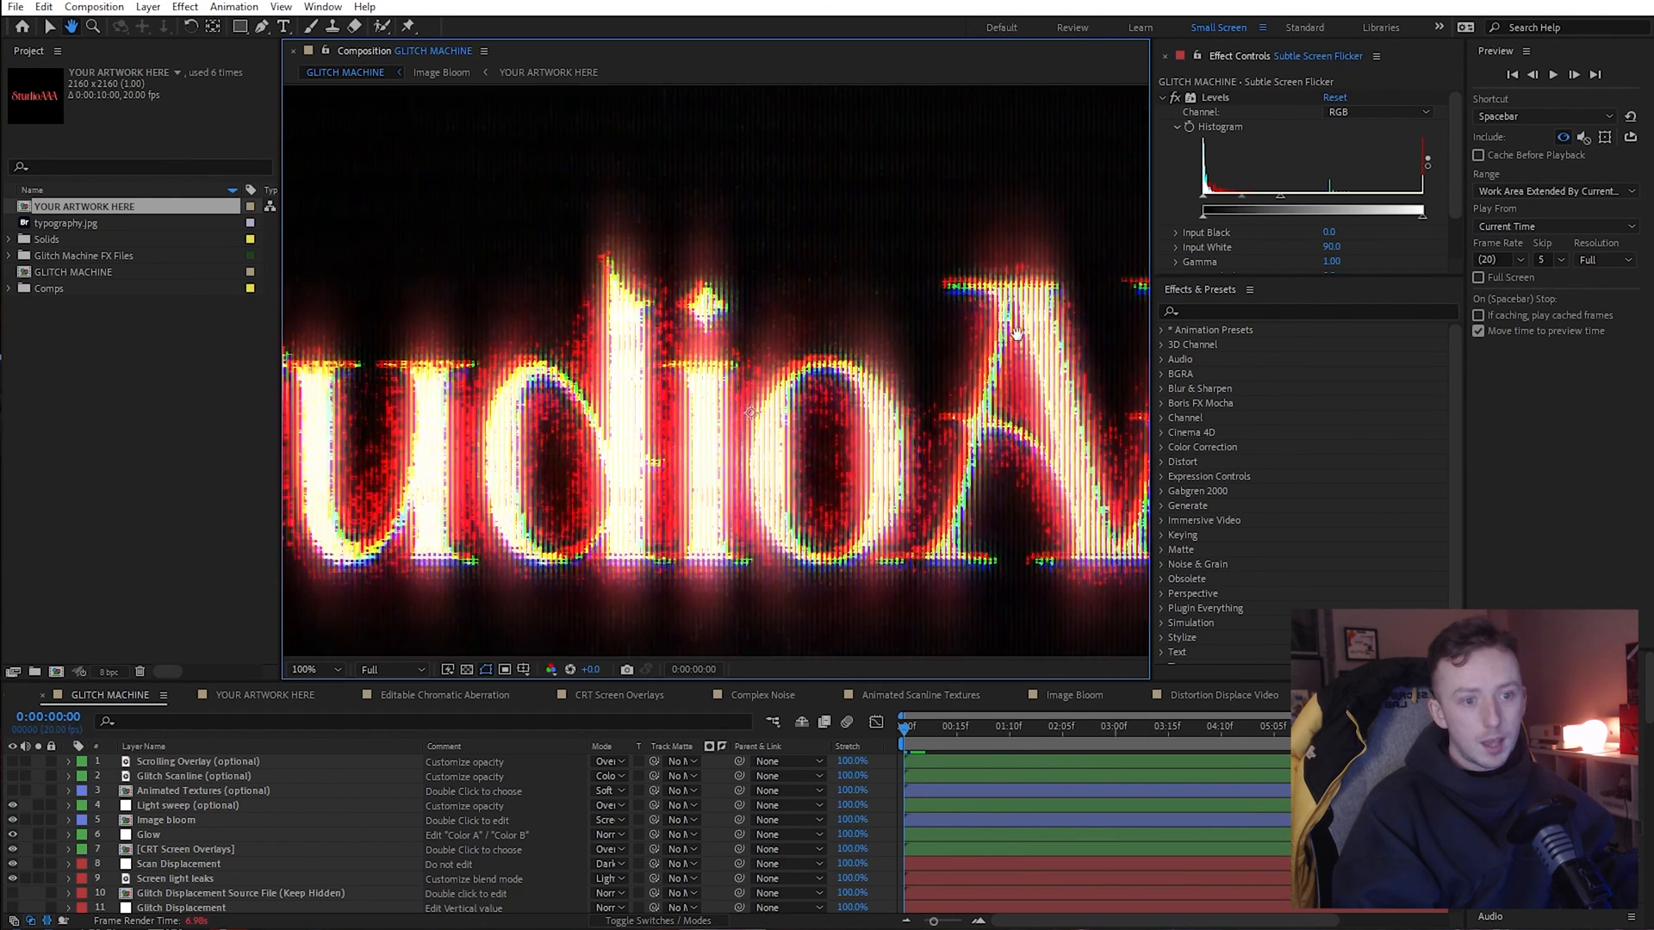
mouse_move(1015, 321)
mouse_down()
mouse_move(497, 319)
mouse_move(1059, 329)
mouse_up()
drag(534, 332, 738, 334)
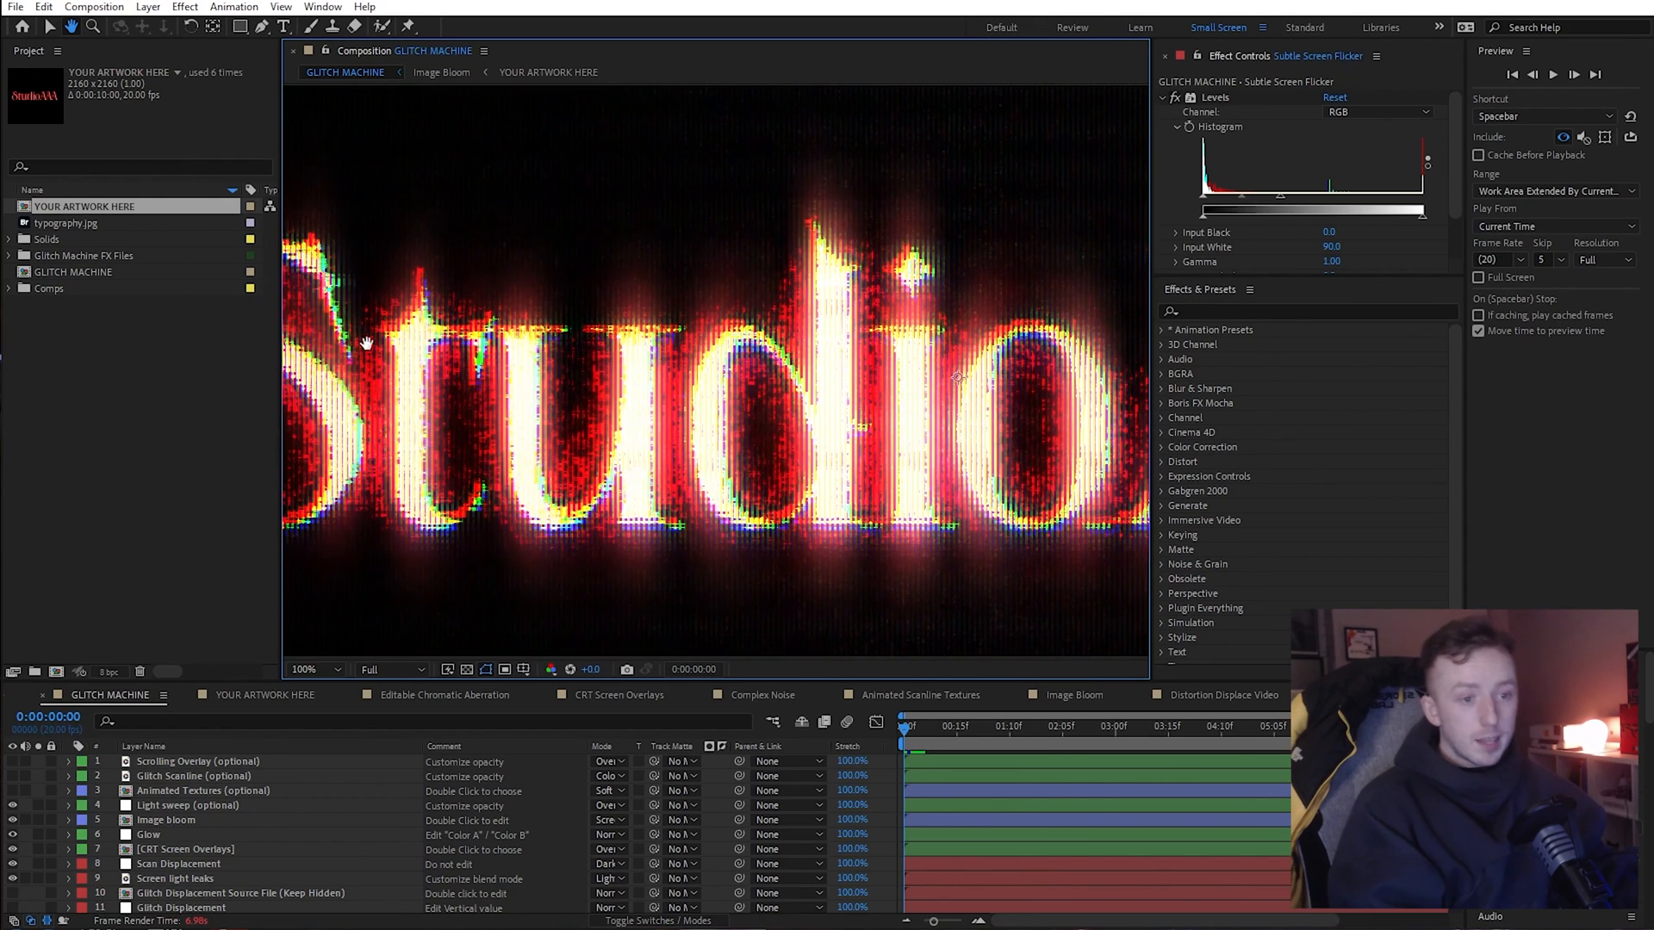
drag(370, 345, 621, 348)
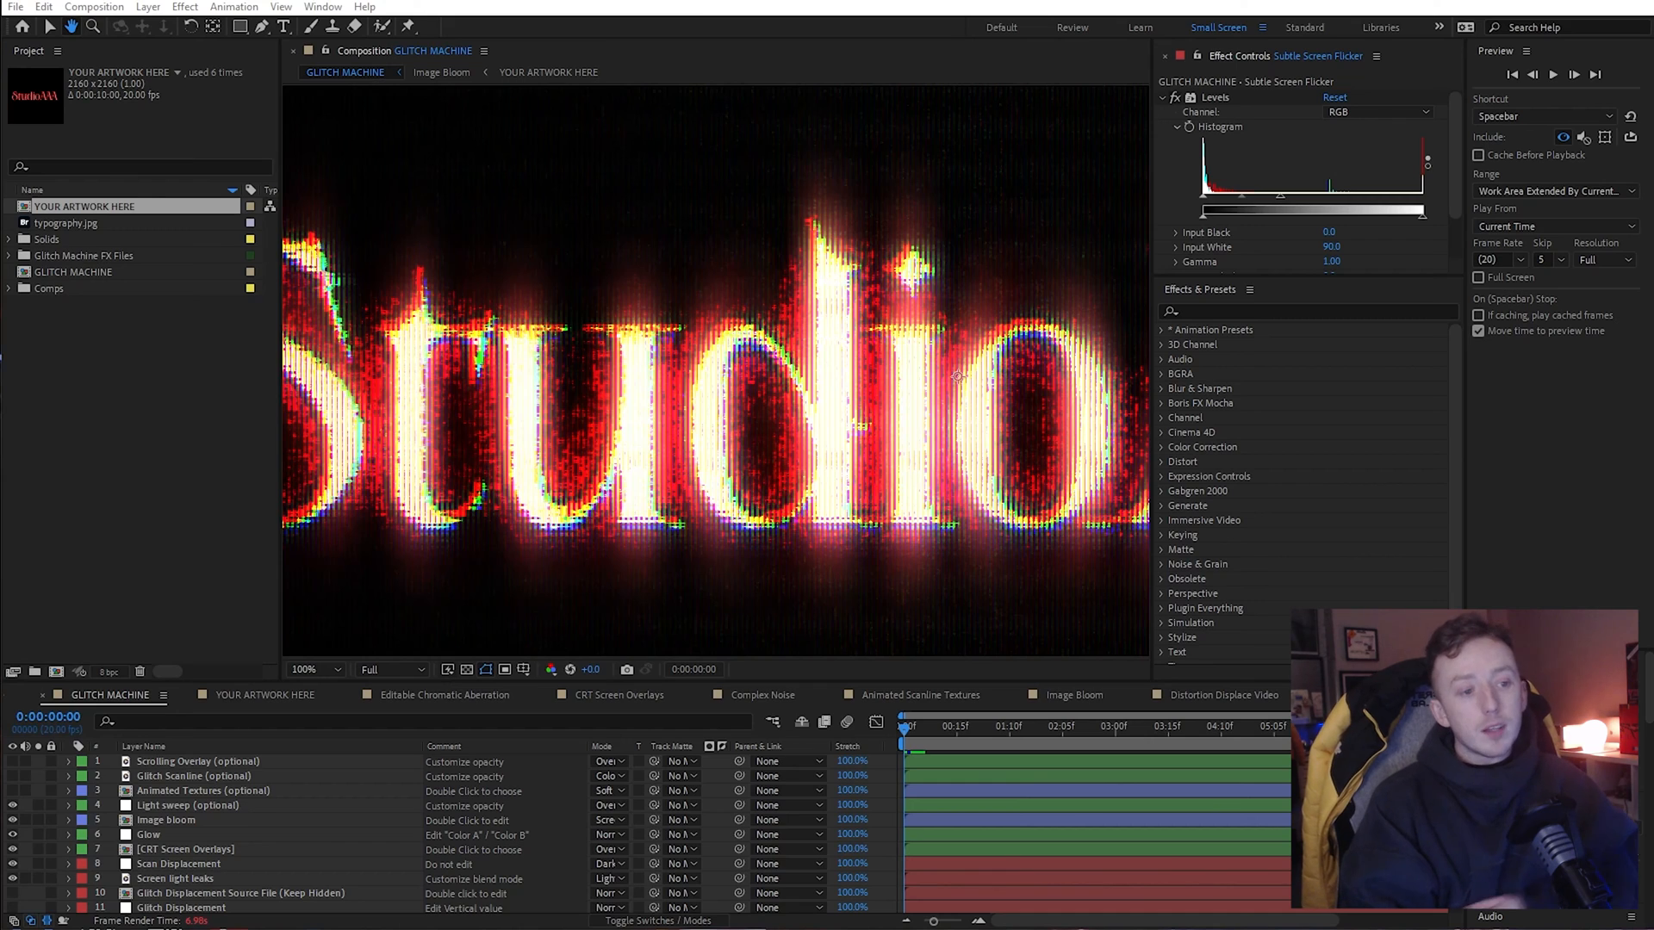
drag(455, 447, 680, 448)
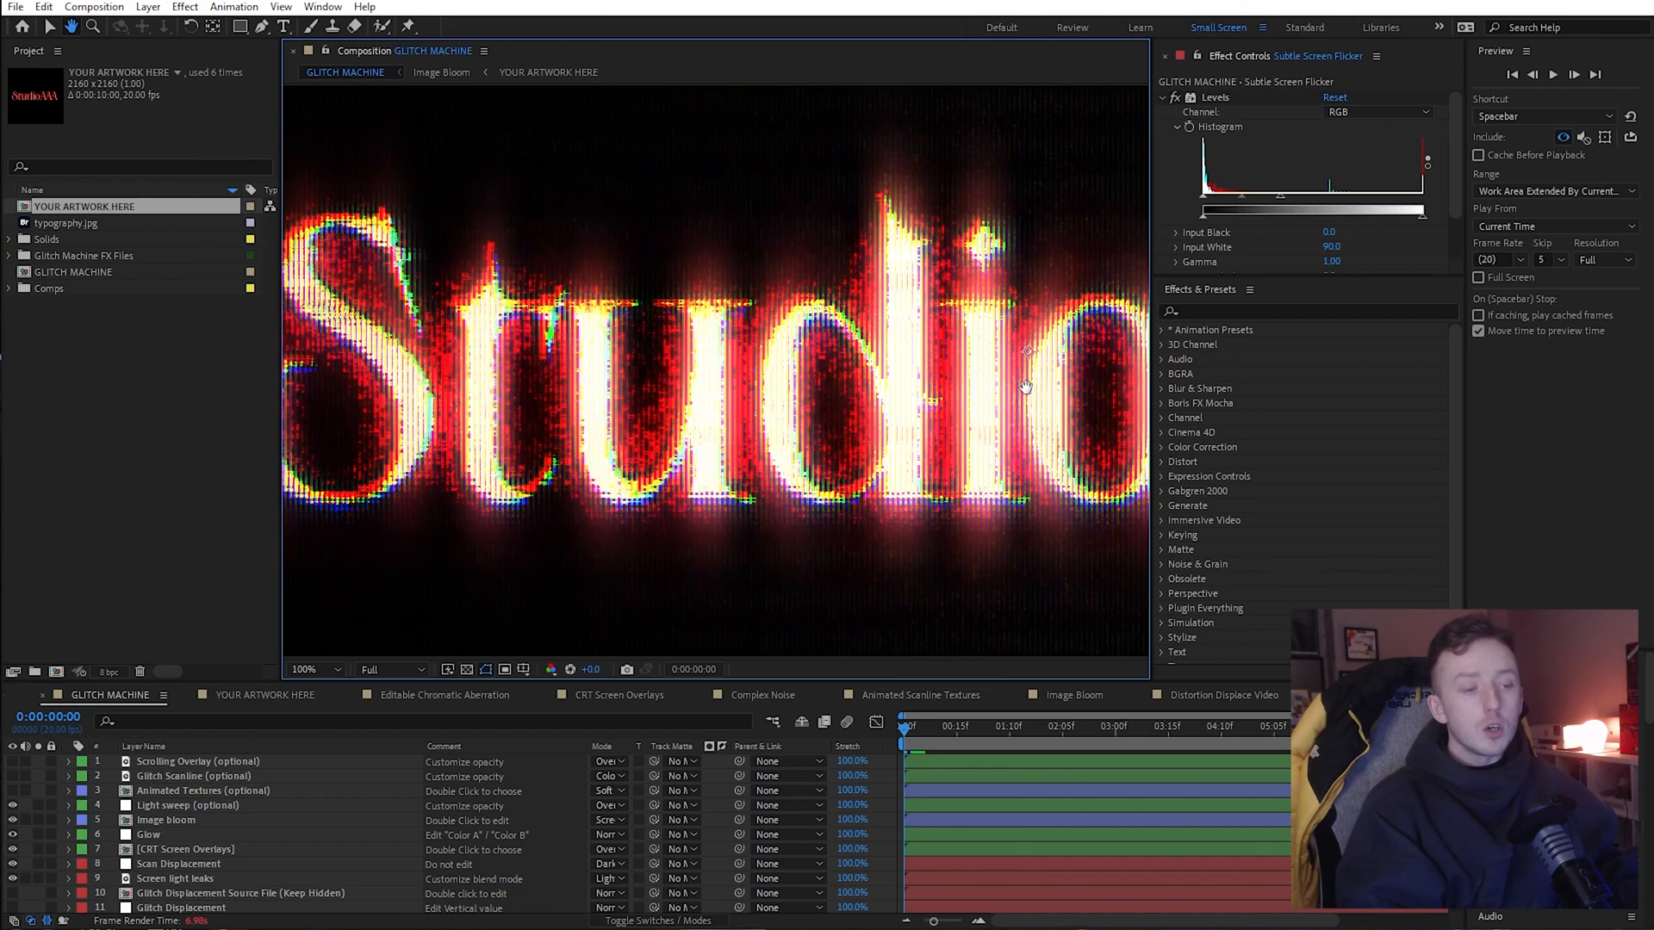
mouse_move(1025, 387)
mouse_down()
mouse_move(402, 372)
mouse_move(946, 381)
mouse_move(922, 381)
mouse_up()
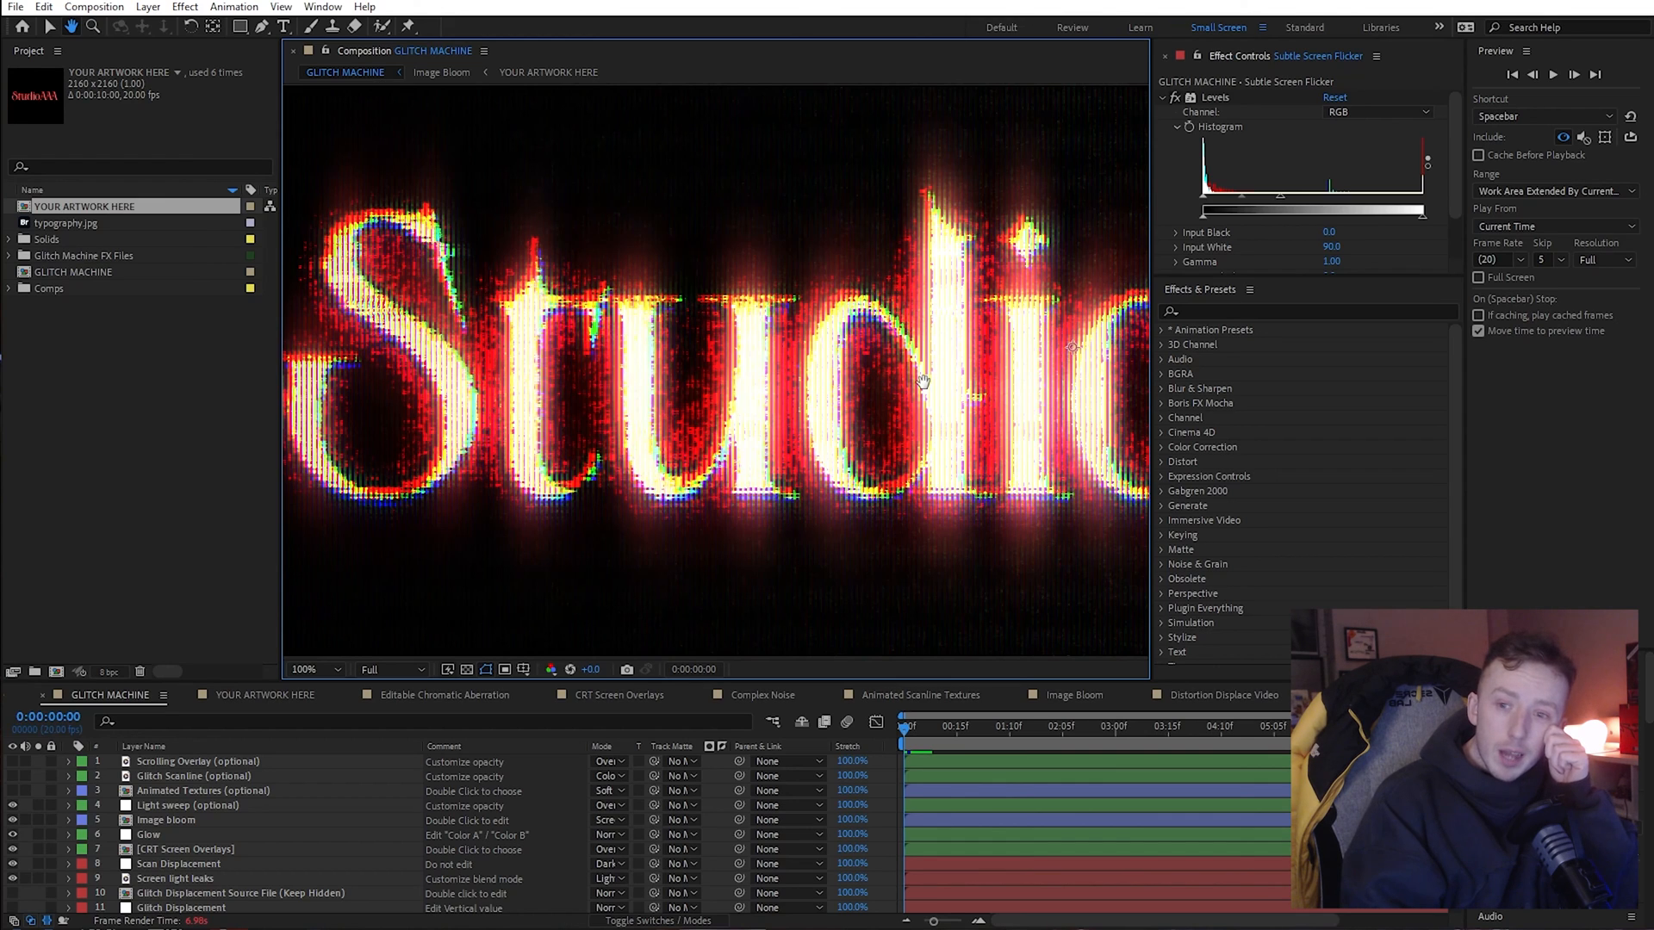
View the entire StudioAAA lettering centred in the composition at 50%
drag(512, 377, 393, 337)
scroll(779, 372, down, 3)
drag(853, 378, 814, 373)
scroll(814, 373, up, 3)
scroll(814, 372, down, 1)
drag(674, 342, 652, 376)
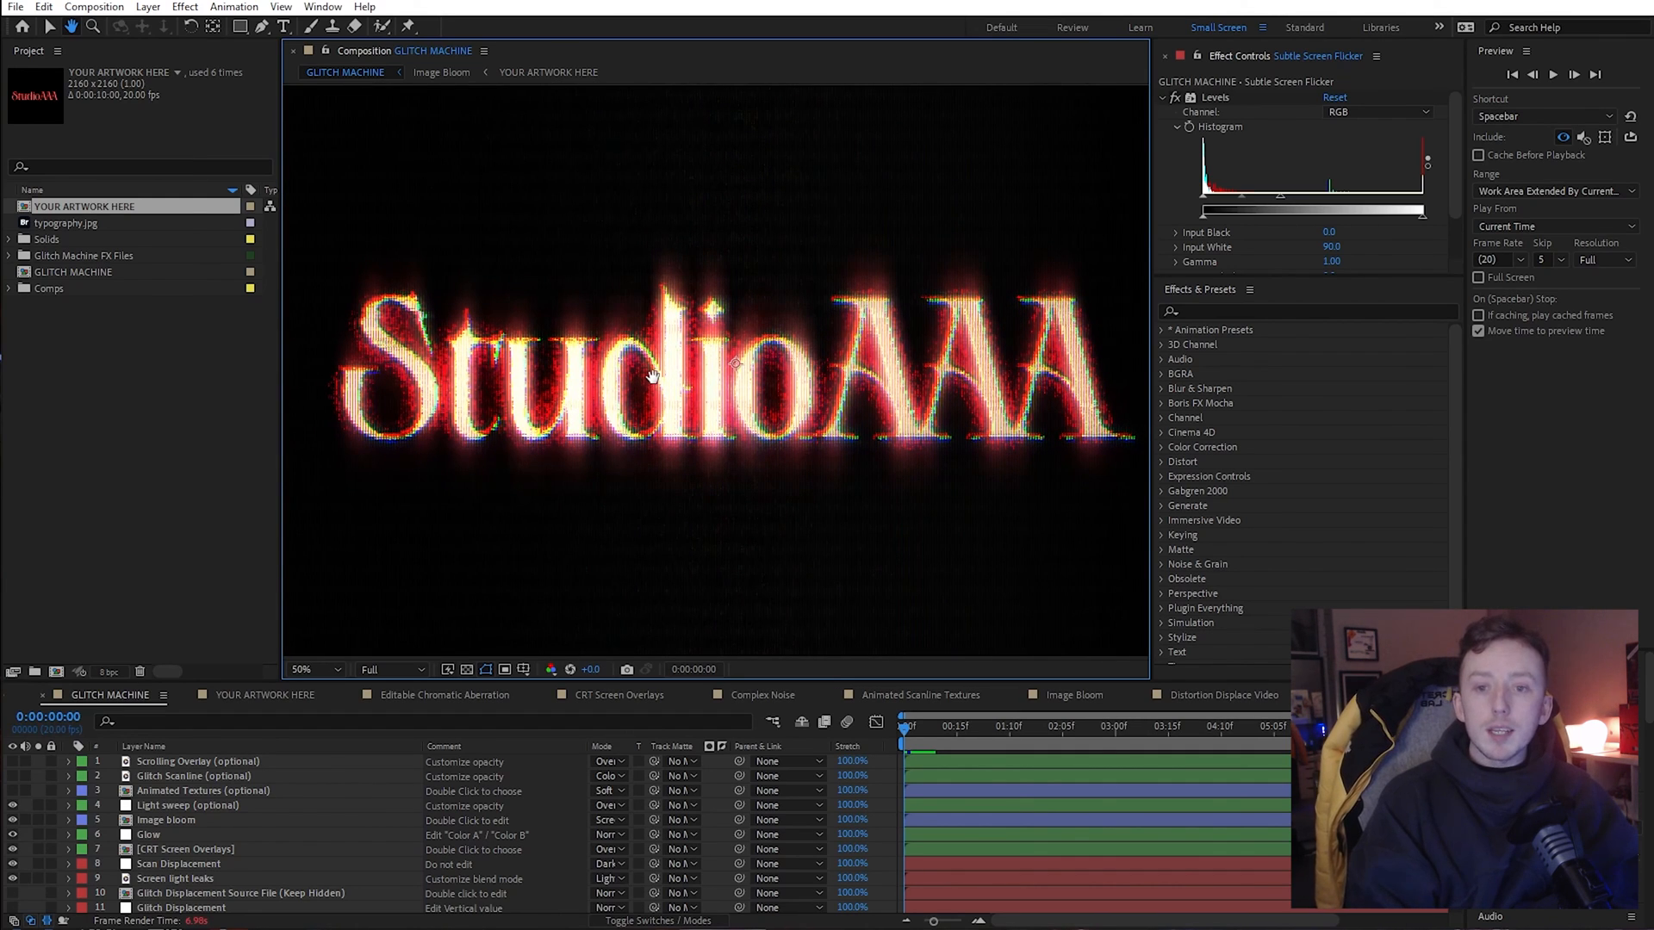